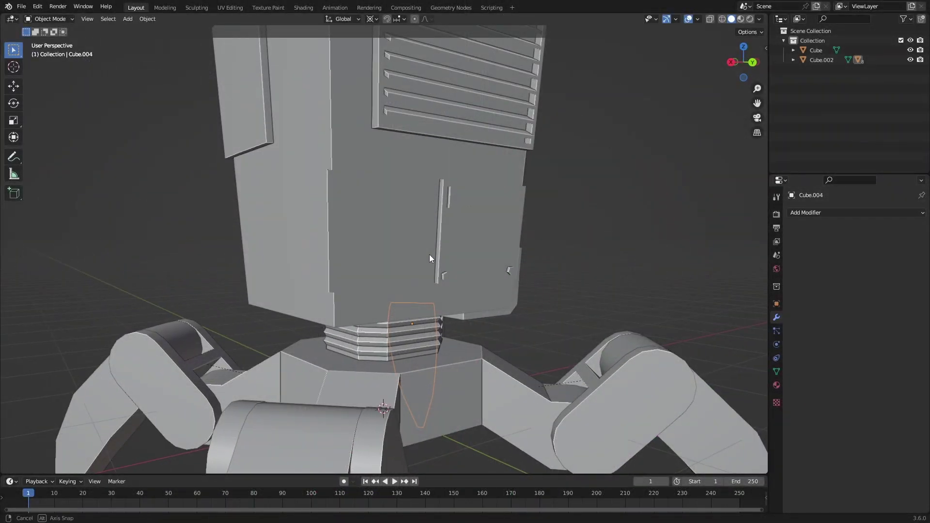
Inset two vertically adjacent faces in the upper raised panel on the robot head's side by about 0.014 m
middle_click_drag(429, 254, 407, 251)
left_click(334, 240)
middle_click_drag(336, 237, 428, 231)
scroll(381, 220, "down", 4)
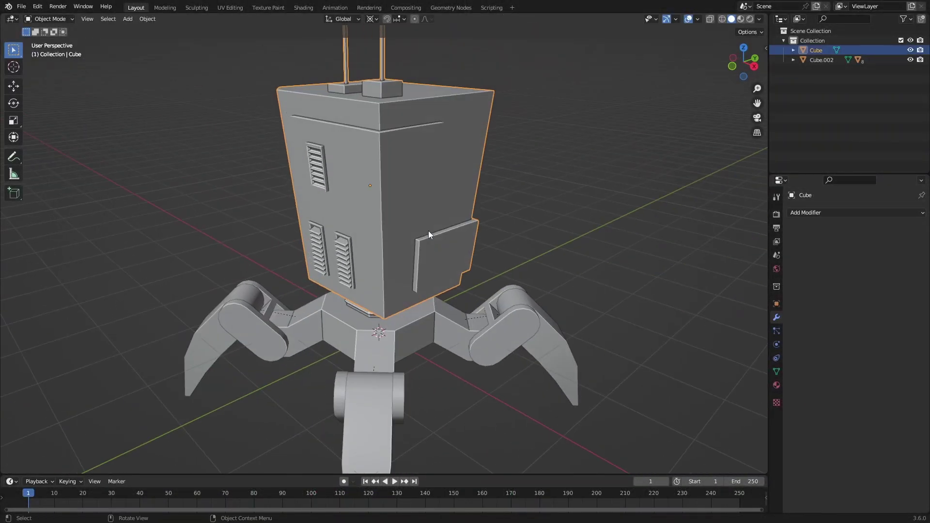
middle_click_drag(428, 270, 372, 279)
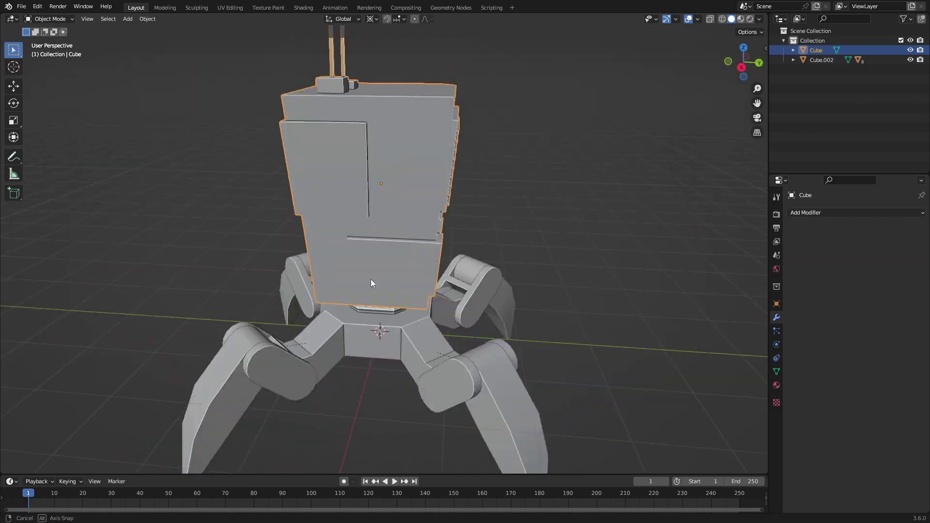
key("Tab")
scroll(362, 176, "up", 3)
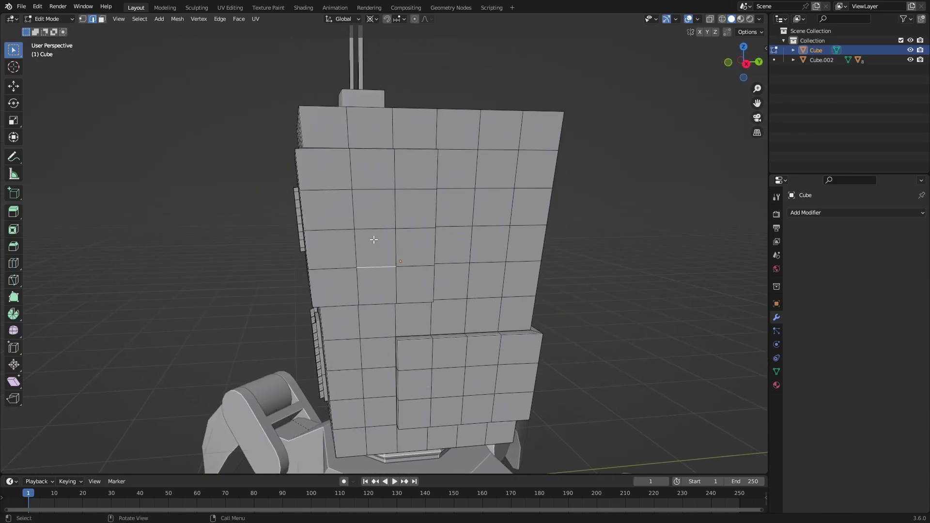
key("3")
left_click(374, 244)
left_click(371, 224, "shift")
scroll(378, 250, "up", 4)
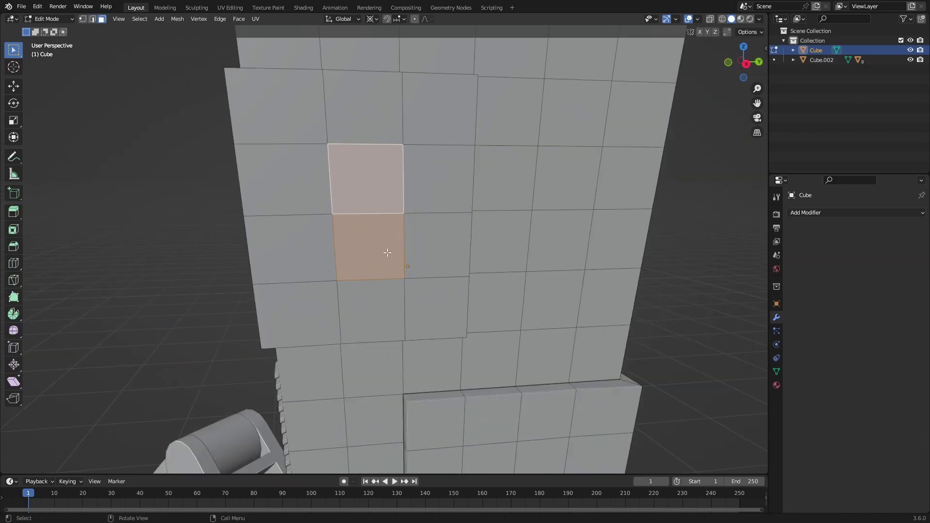
middle_click_drag(388, 253, 594, 375)
key("i")
left_click(575, 371)
Extrude the two inset faces inward to form a shallow recess in the head panel, and save the file
key("e")
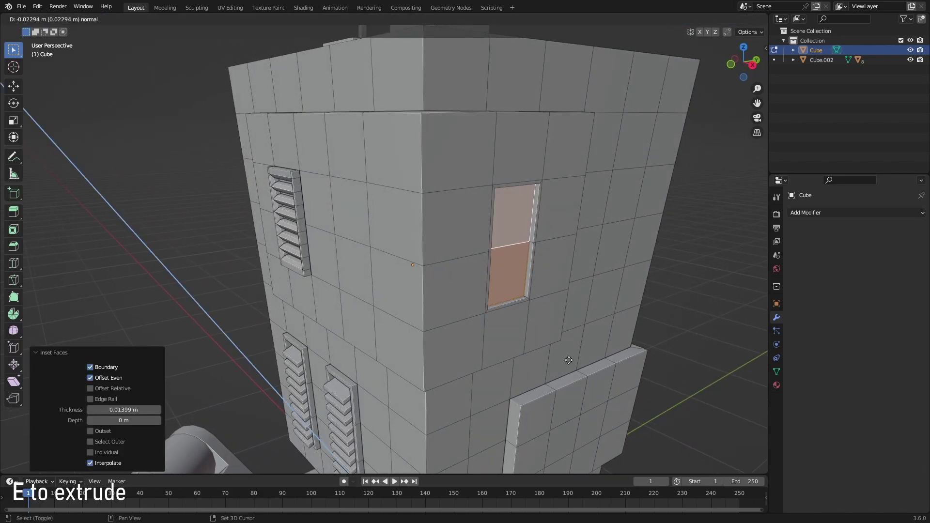
left_click(561, 352)
key("Tab")
middle_click_drag(561, 352, 382, 304)
key("ctrl+s")
Duplicate the two recessed faces in place, separate the copy into its own object, and save the file
key("Tab")
scroll(387, 298, "up", 2)
left_click(412, 265)
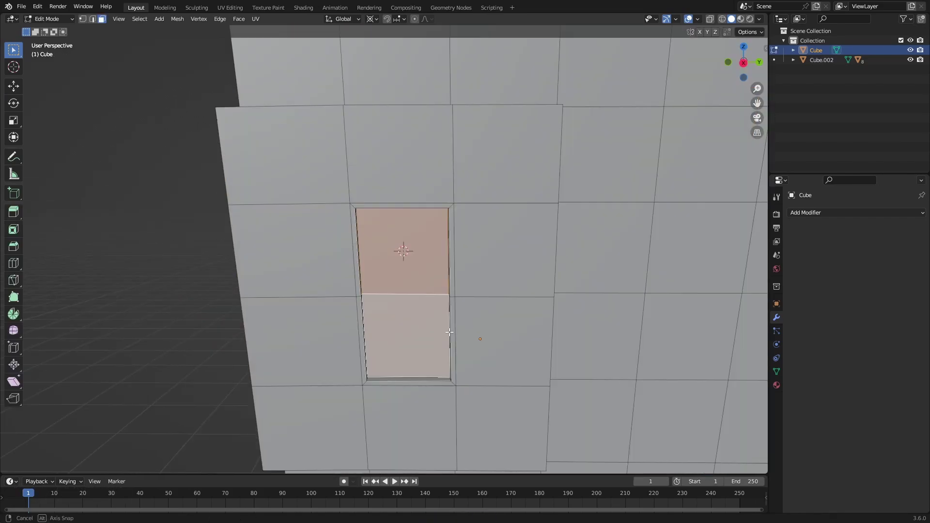
key("shift+d")
right_click(443, 326)
key("p")
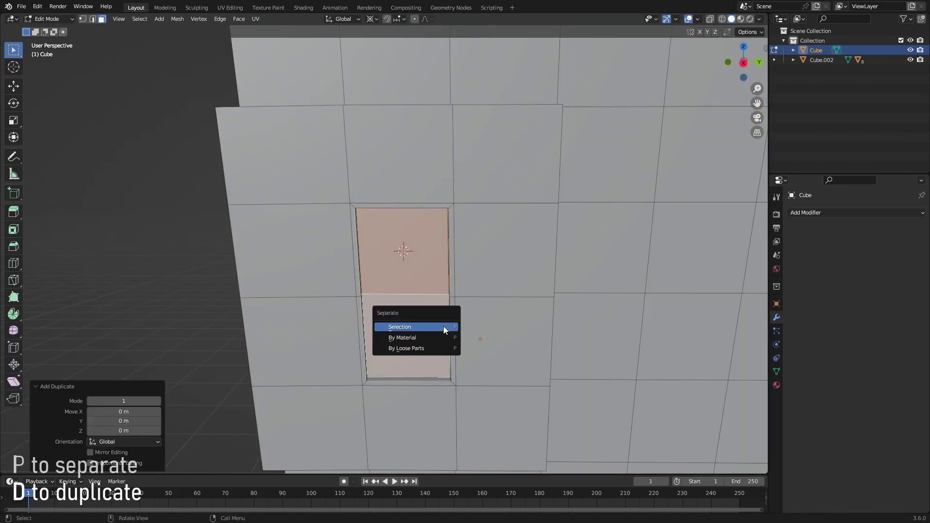
left_click(443, 326)
key("Tab")
left_click(411, 285)
key("ctrl+s")
Separate the upper face of the duplicated recess faces into its own object
key("Tab")
mouse_move(413, 299)
middle_mouse_down()
mouse_move(447, 293)
mouse_move(488, 307)
mouse_move(409, 280)
mouse_move(421, 289)
middle_mouse_up()
scroll(488, 307, "down", 3)
scroll(409, 280, "up", 5)
left_click(409, 280)
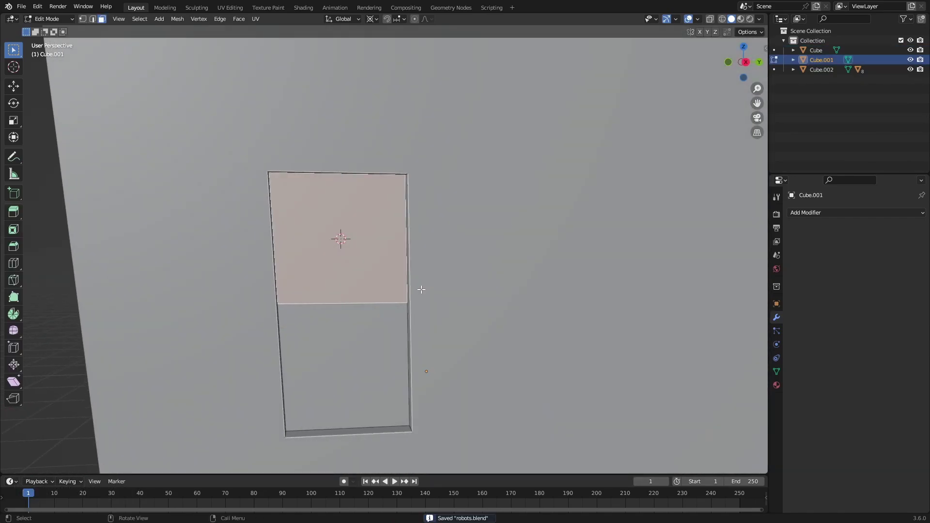
key("p")
left_click(421, 289)
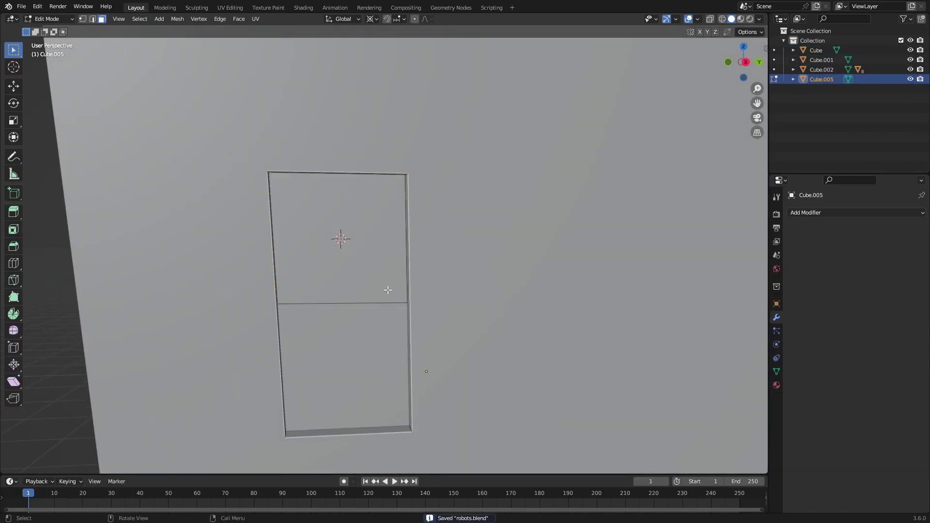
Subdivide the separated upper face twice into a 4 by 4 grid
right_click(364, 275)
left_click(365, 275)
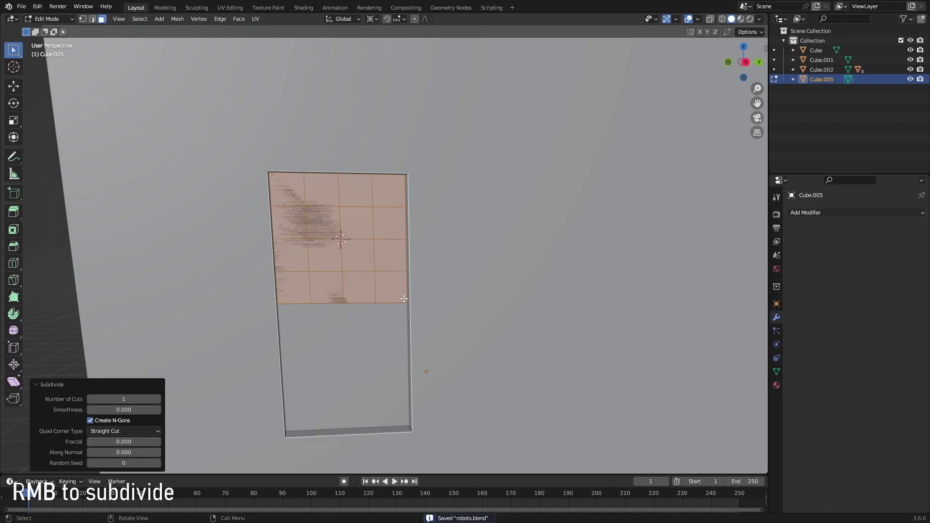
right_click(342, 243)
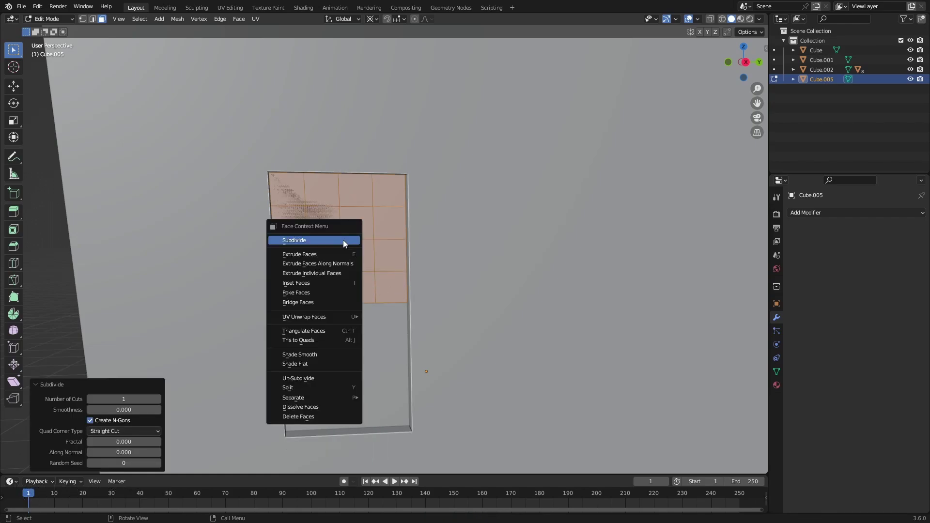
right_click(373, 277)
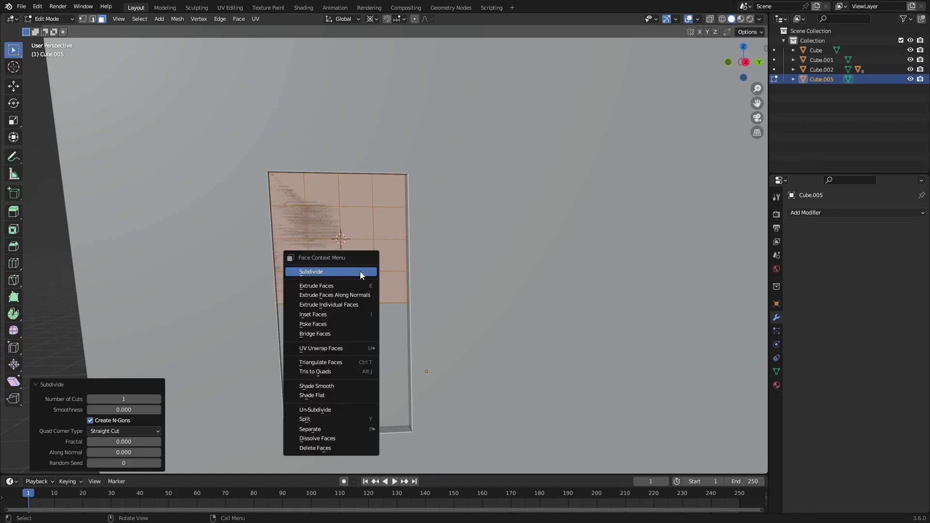
Find the Mesh: LoopTools add-on in the preferences by searching for "loop" and enable it
left_click(37, 7)
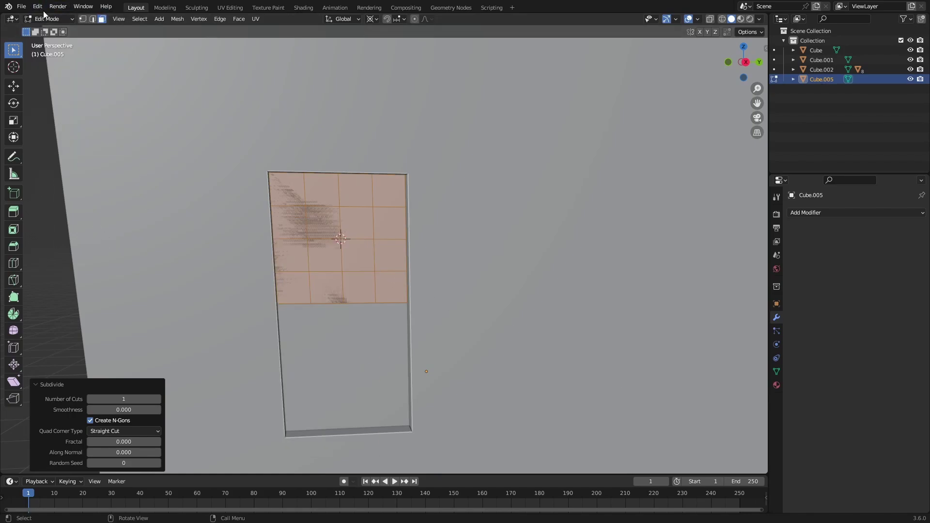
left_click(41, 8)
left_click(49, 145)
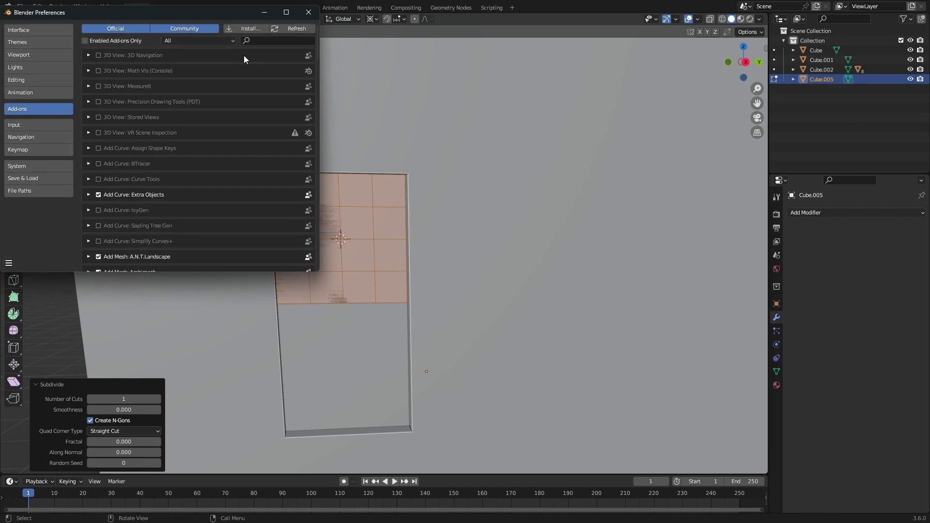
type("loop")
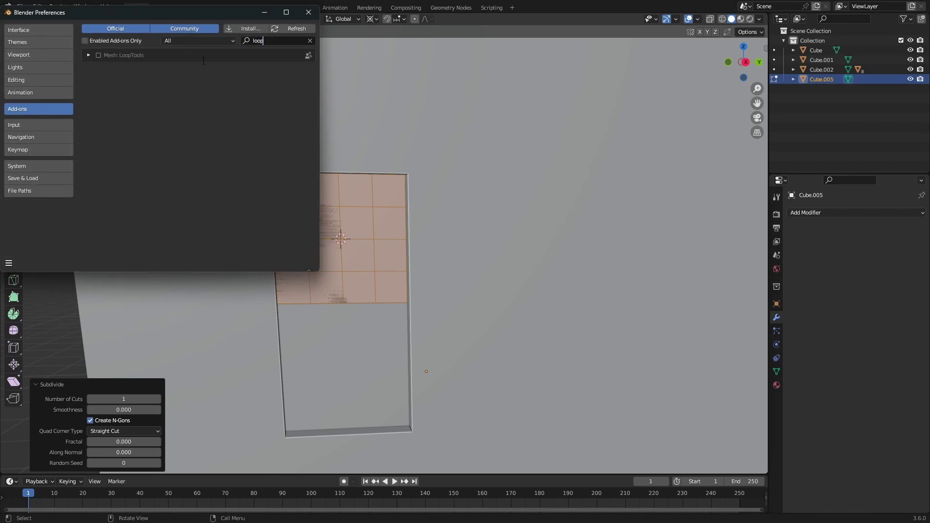
left_click(99, 55)
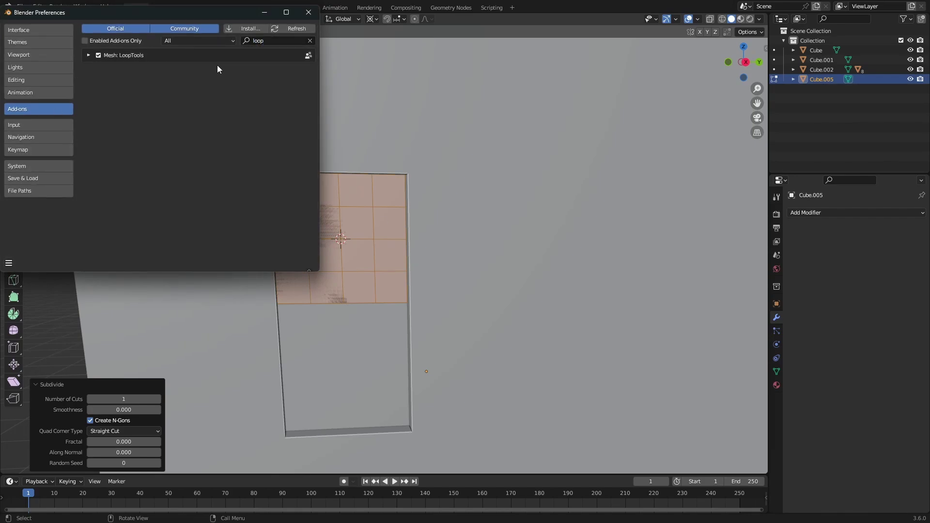
left_click(309, 13)
Reshape the subdivided upper face into a circle with LoopTools
right_click(335, 248)
mouse_move(334, 253)
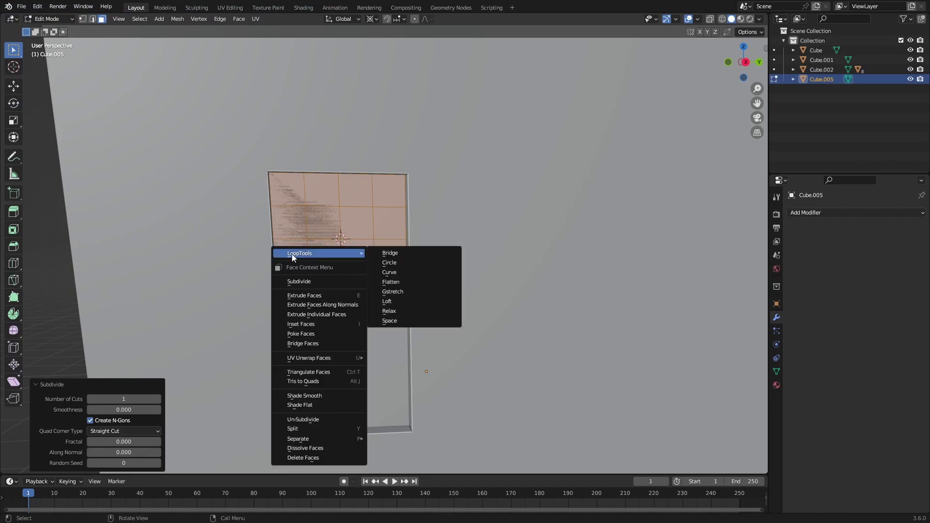
left_click(400, 262)
Scale the upper circle to 0.495 and extrude it outward into a round knob
key("s")
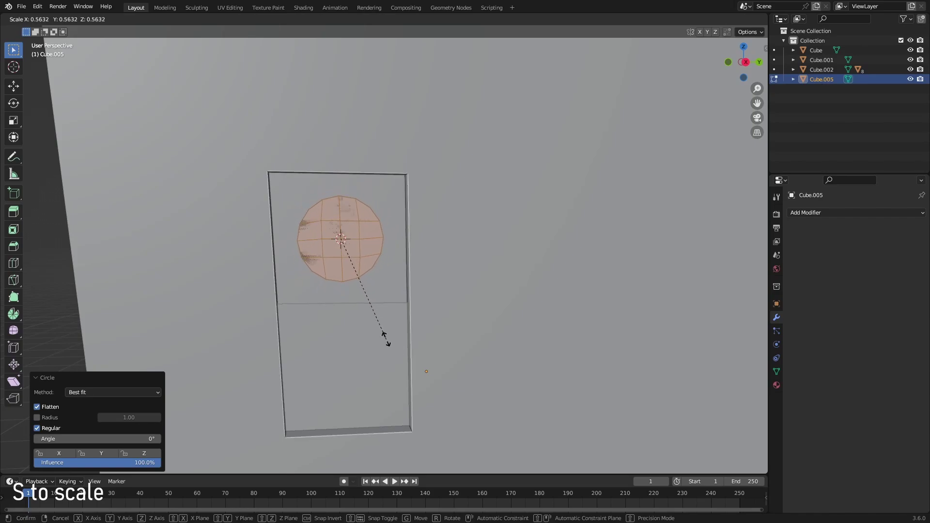
left_click(376, 327)
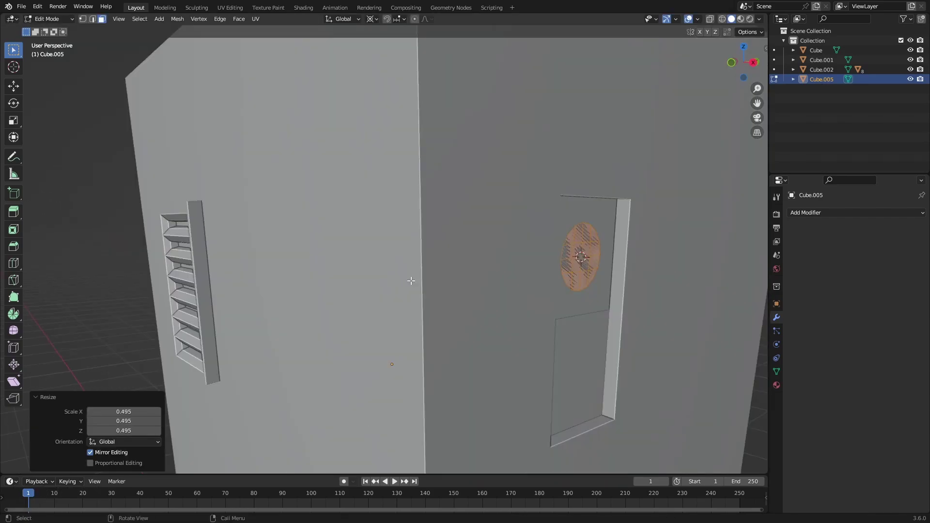
key("e")
left_click(503, 330)
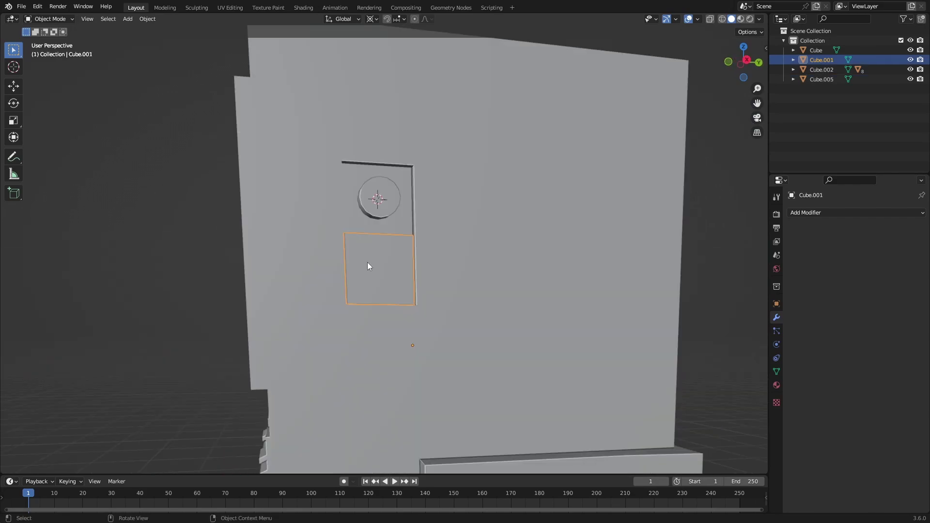
Subdivide the lower duplicated face in the recess twice
scroll(368, 269, "up", 3)
key("Tab")
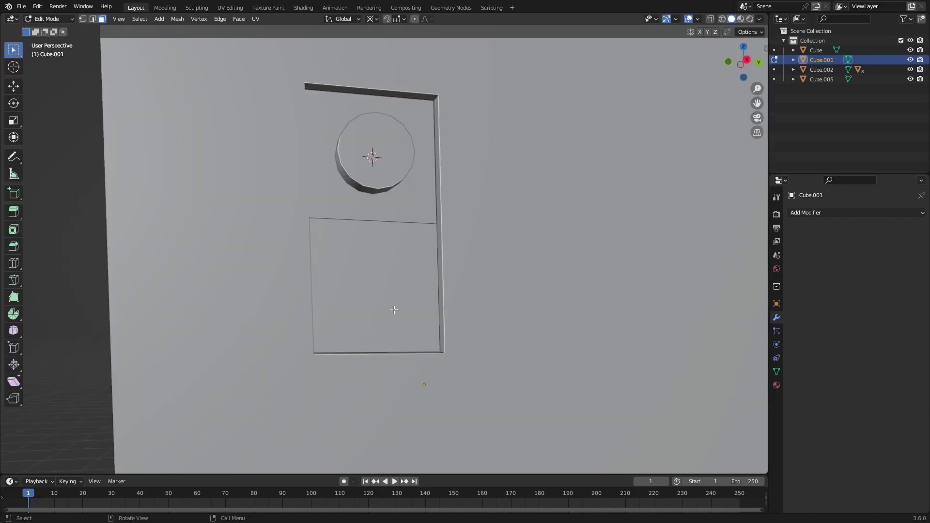
left_click(393, 311)
right_click(393, 311)
left_click(370, 339)
right_click(370, 306)
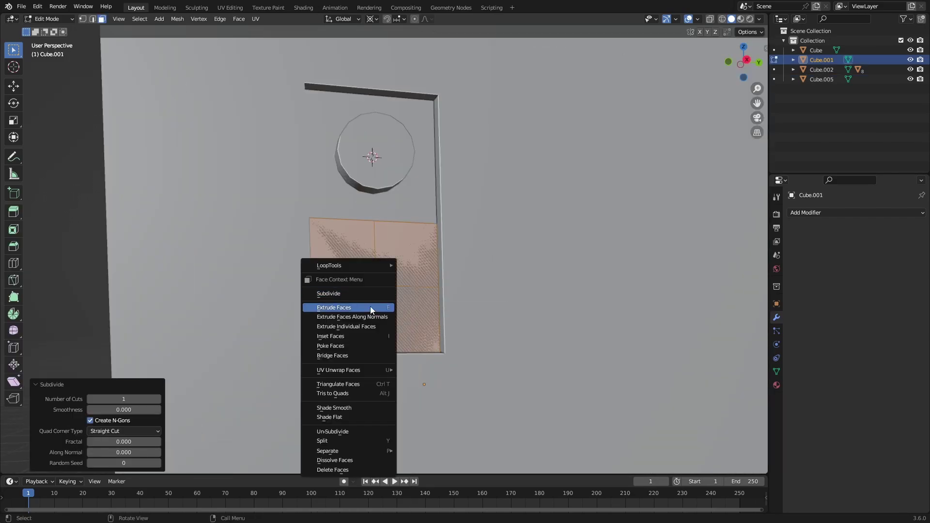
left_click(370, 306)
Reshape the subdivided lower face into a circle with LoopTools
right_click(366, 275)
mouse_move(369, 247)
left_click(432, 258)
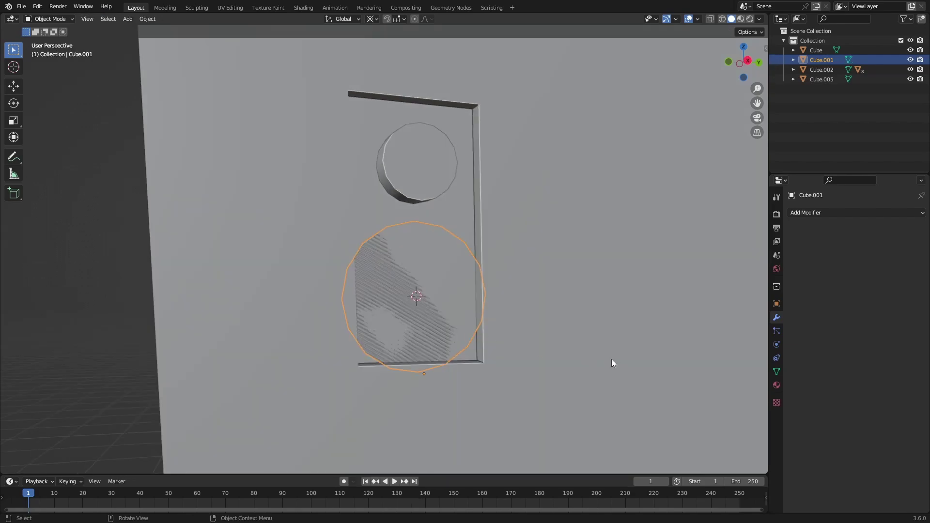
Scale the lower circle to about 0.3 and extrude it outward into a smaller knob
key("Tab")
key("1")
key("s")
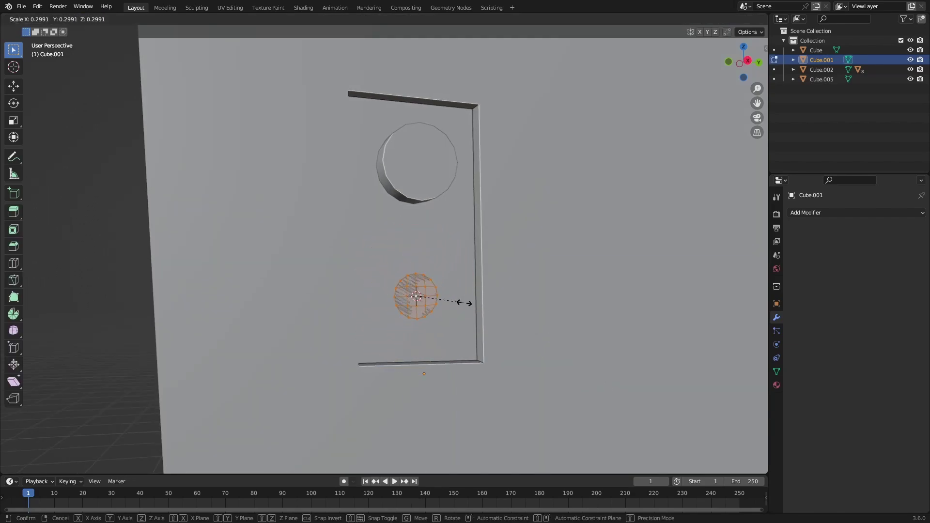
left_click(464, 304)
middle_click_drag(404, 290, 438, 294)
scroll(439, 294, "down", 2)
key("e")
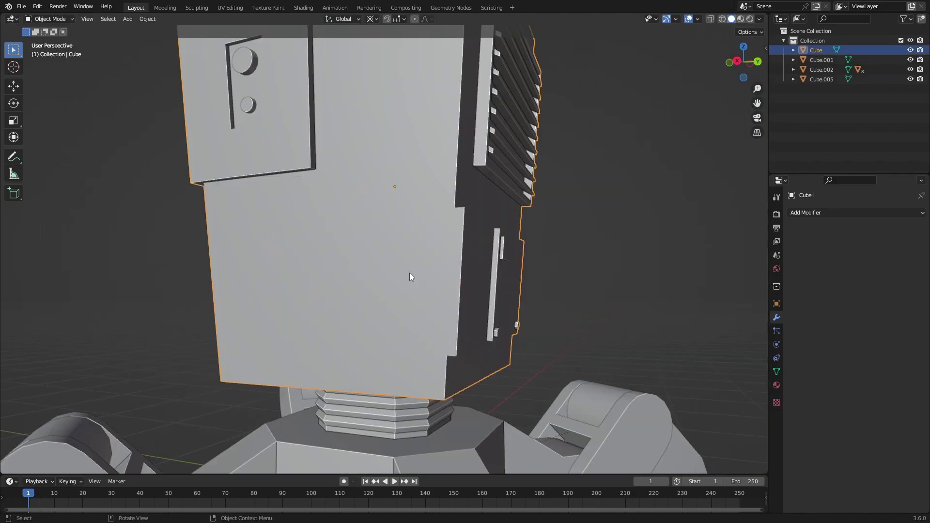
Inset all faces of the raised panel wrapping the head's lower corner by about 0.036 m
key("Tab")
scroll(366, 329, "up", 2)
left_click(366, 329)
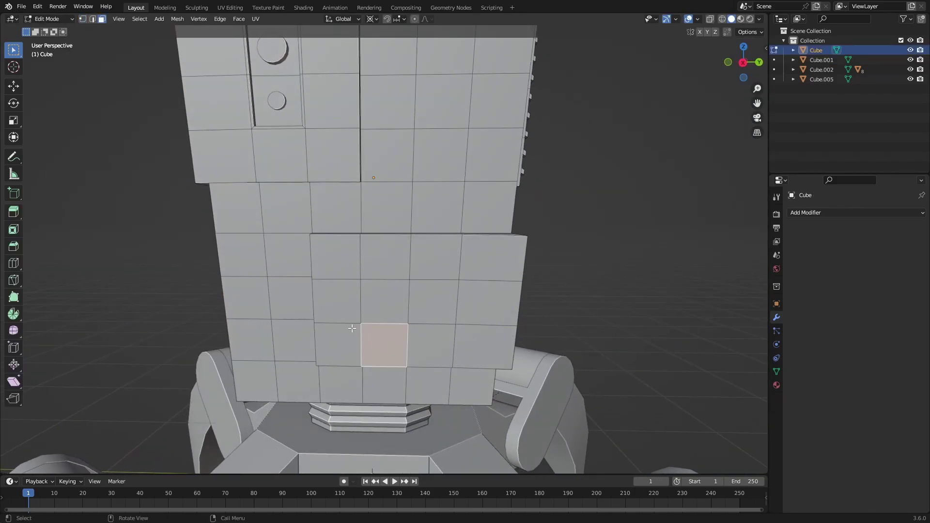
left_click(336, 257, "ctrl")
left_click(492, 257, "ctrl")
middle_click_drag(492, 257, 388, 270)
left_click(387, 270, "ctrl")
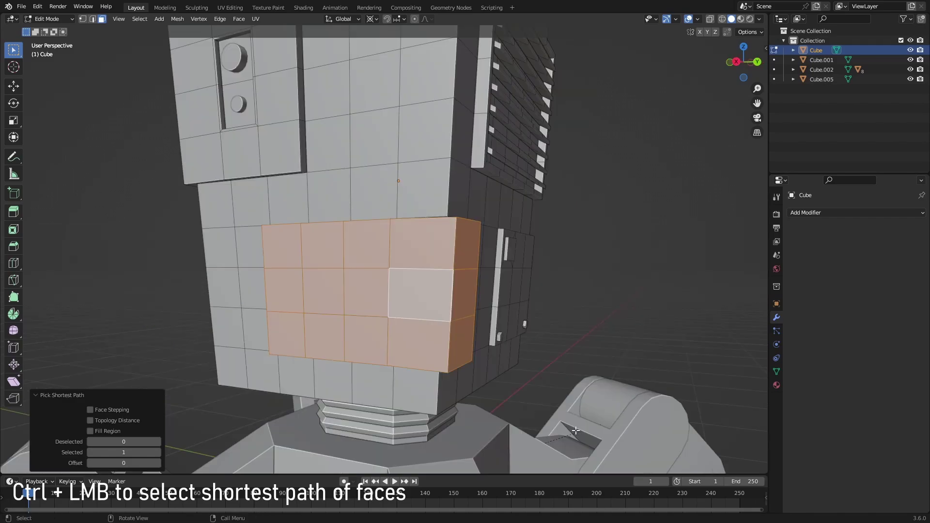
key("i")
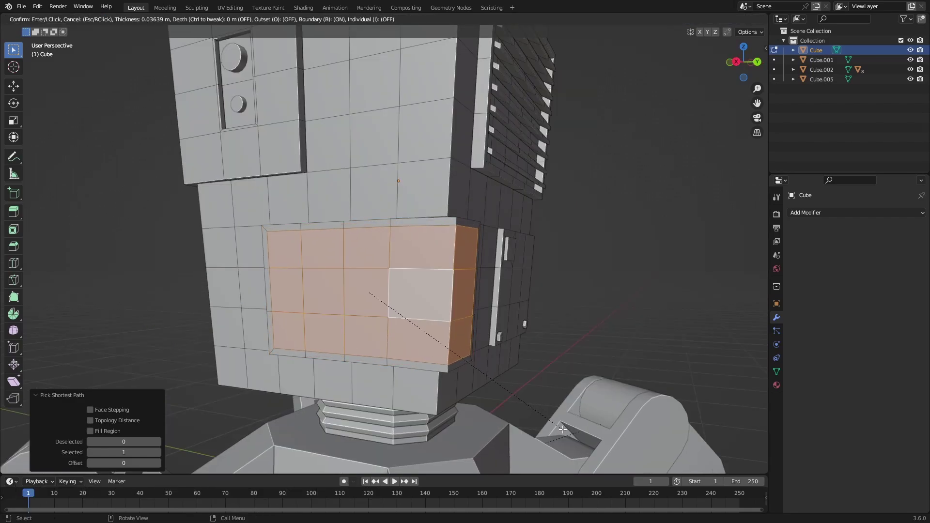
left_click(563, 429)
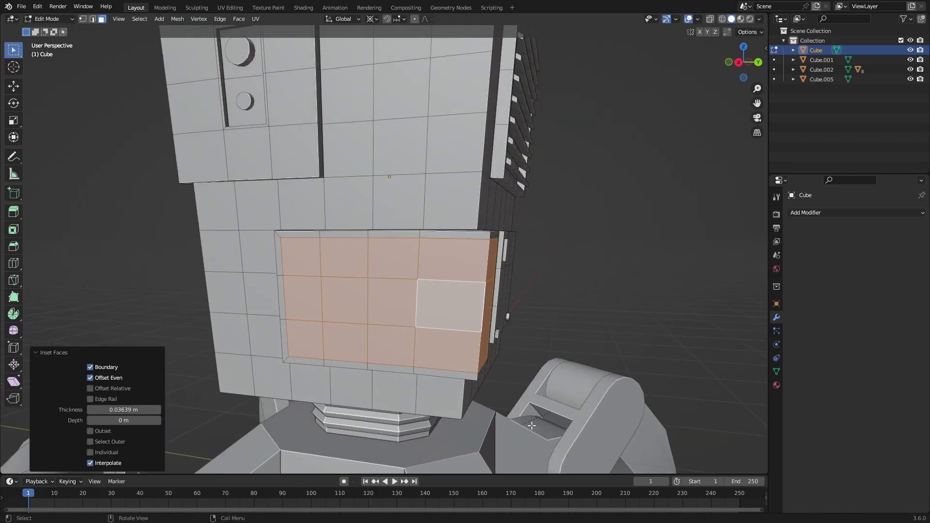
Extrude the inset corner panel faces inward along their normals by about 0.02 m, and save the file
key("alt+e")
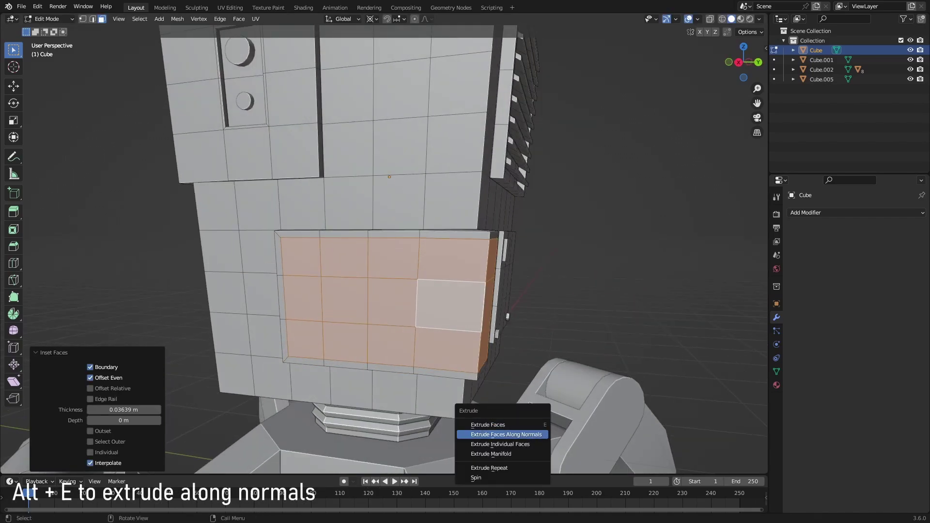
left_click(506, 435)
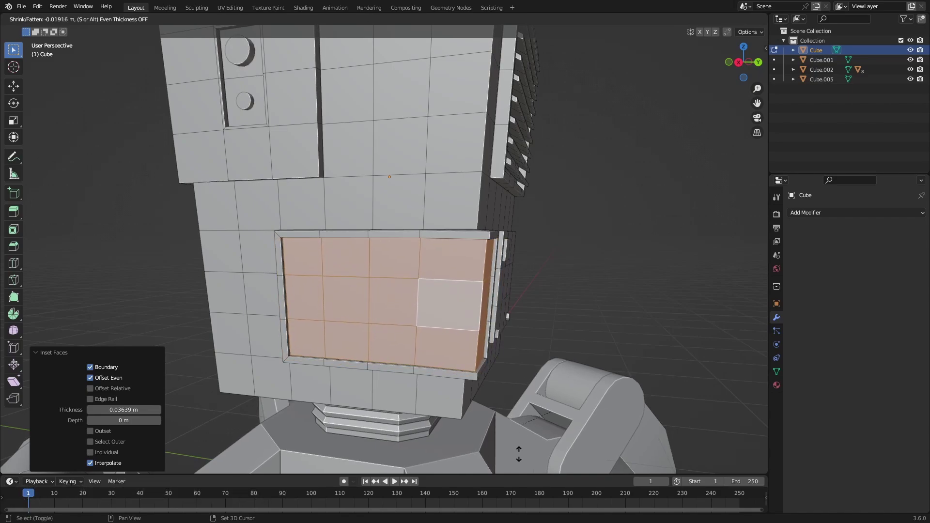
left_click(518, 456, "shift")
middle_click_drag(388, 428, 372, 428)
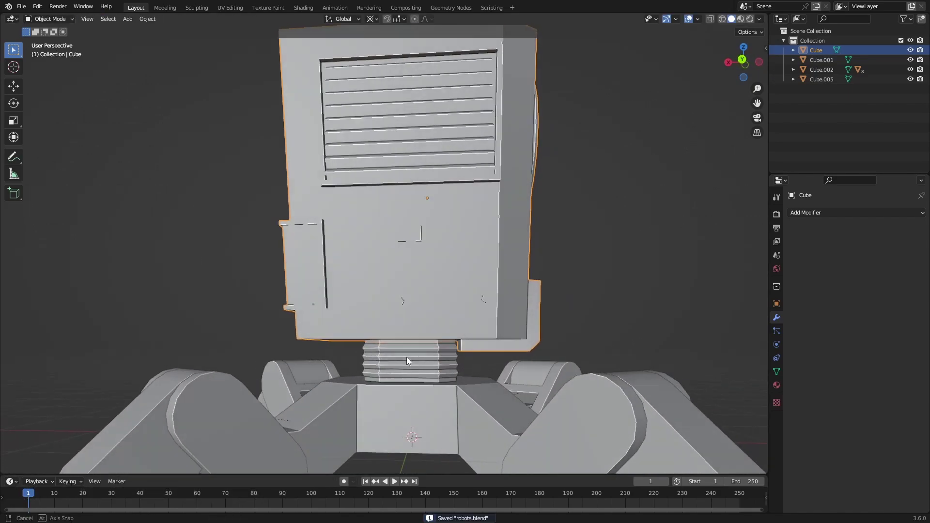
Snap the 3D cursor to the vertices of the rounded outer end of one leg's joint link
middle_click_drag(406, 357, 269, 318)
scroll(552, 371, "down", 6)
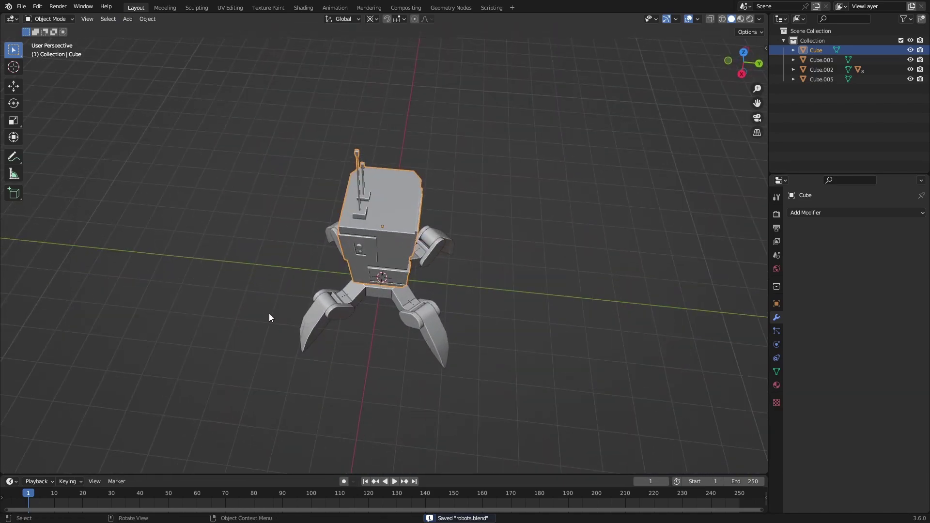
scroll(396, 222, "up", 6)
middle_click_drag(396, 223, 471, 316)
key("Tab")
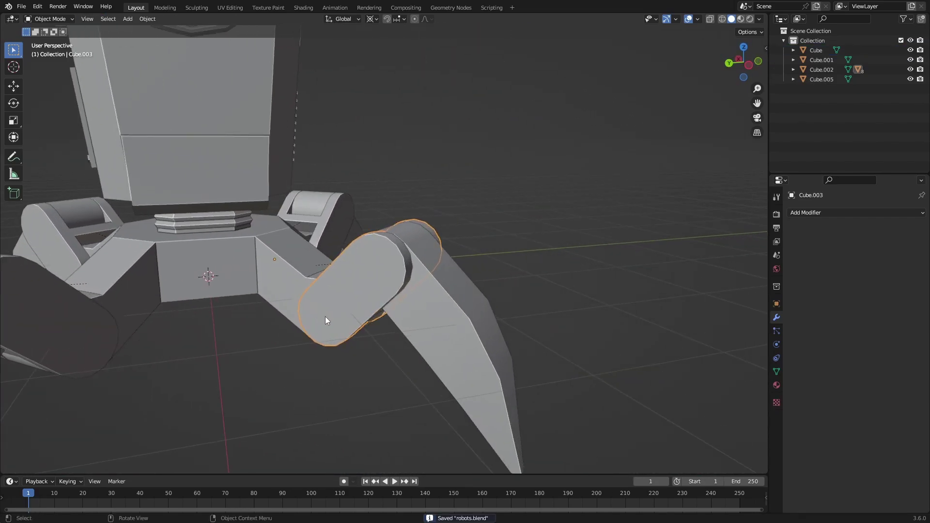
key("Tab")
scroll(342, 313, "up", 2)
left_click(380, 299)
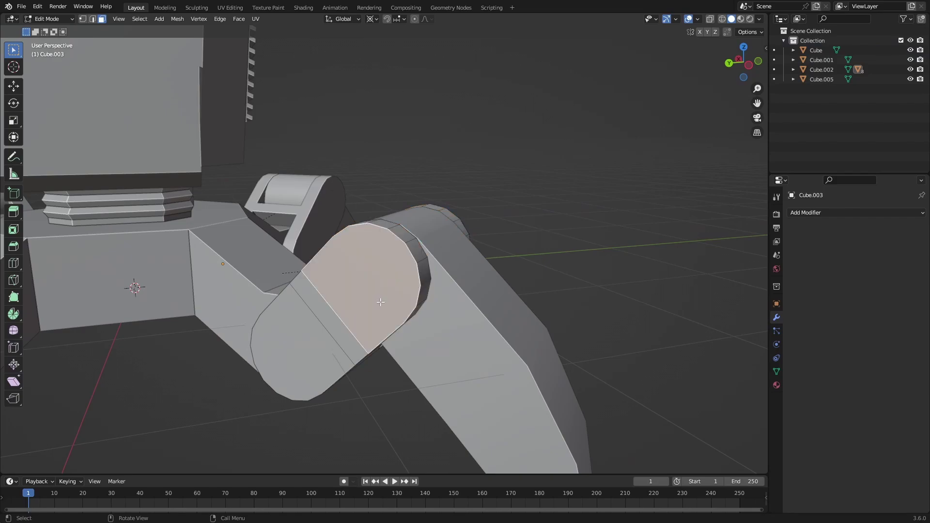
middle_click_drag(381, 299, 431, 249)
key("1")
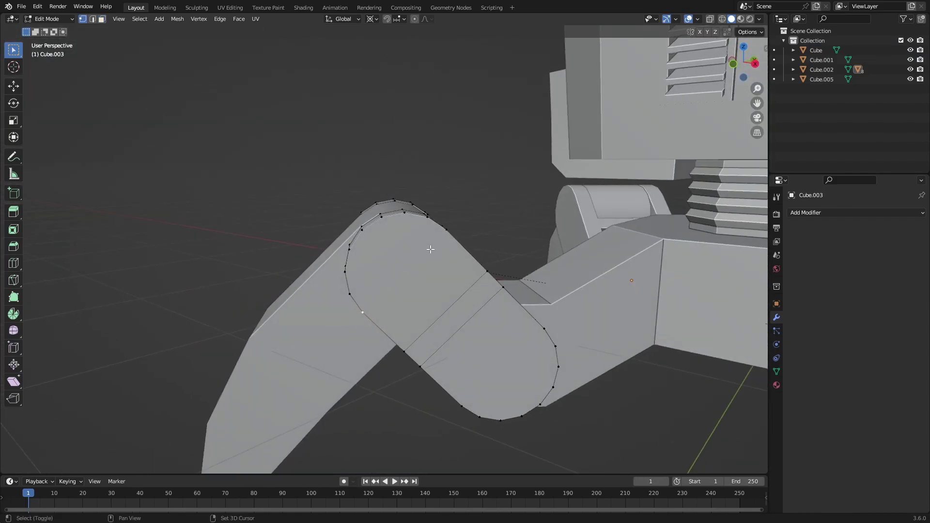
key("shift+s")
left_click(422, 293)
key("Tab")
Add a mesh cylinder with 16 vertices at the 3D cursor on the leg joint
middle_click_drag(403, 342, 475, 318)
key("shift+a")
mouse_move(473, 319)
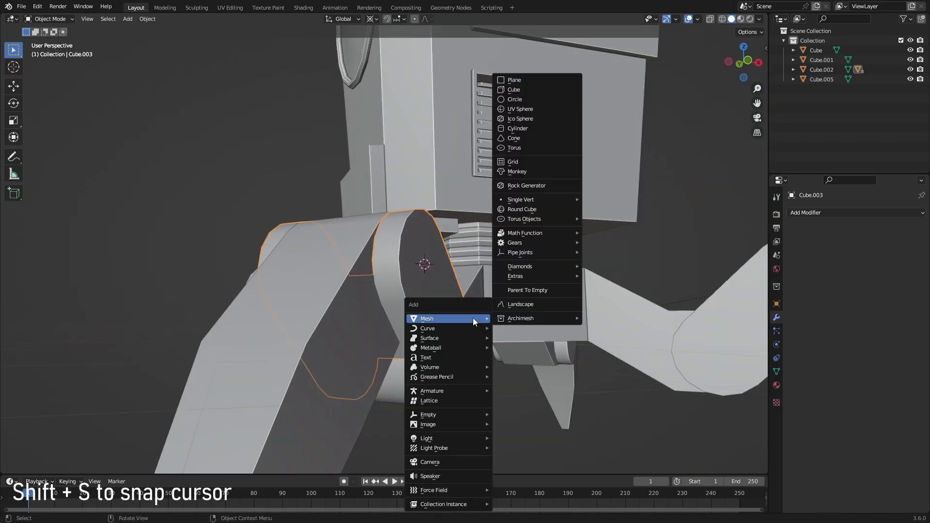
left_click(527, 127)
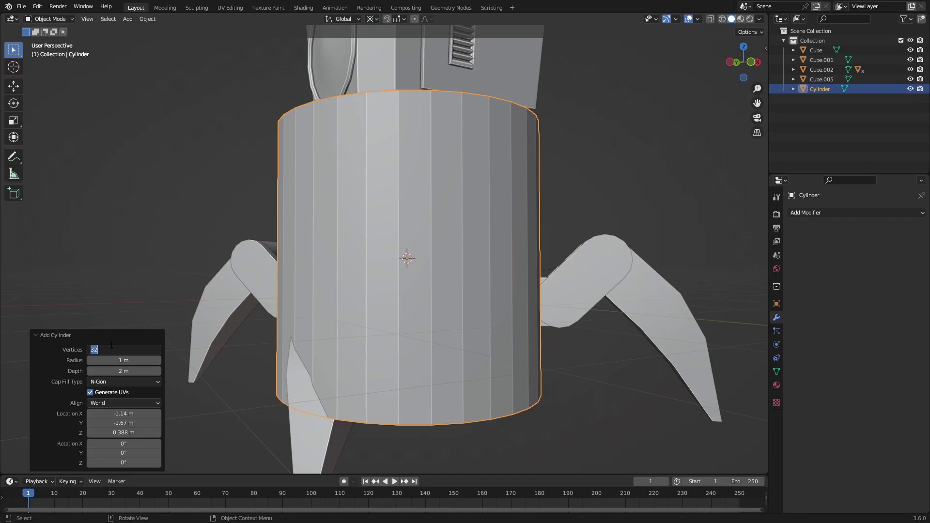
left_click(111, 344)
type("16")
key("Return")
Rotate the cylinder 90° around the X axis and scale it to 0.2 to fit the leg joint
key("r")
key("x")
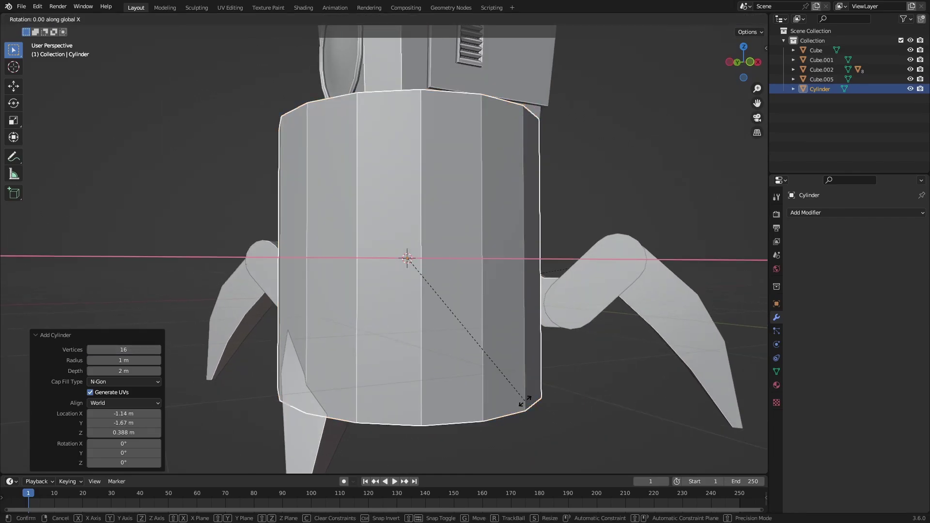
left_click(186, 415)
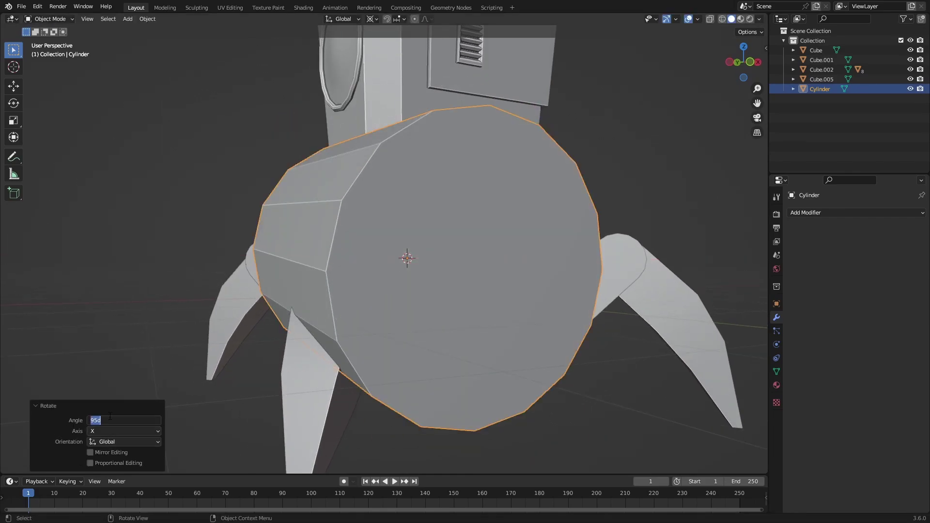
type("90")
key("Return")
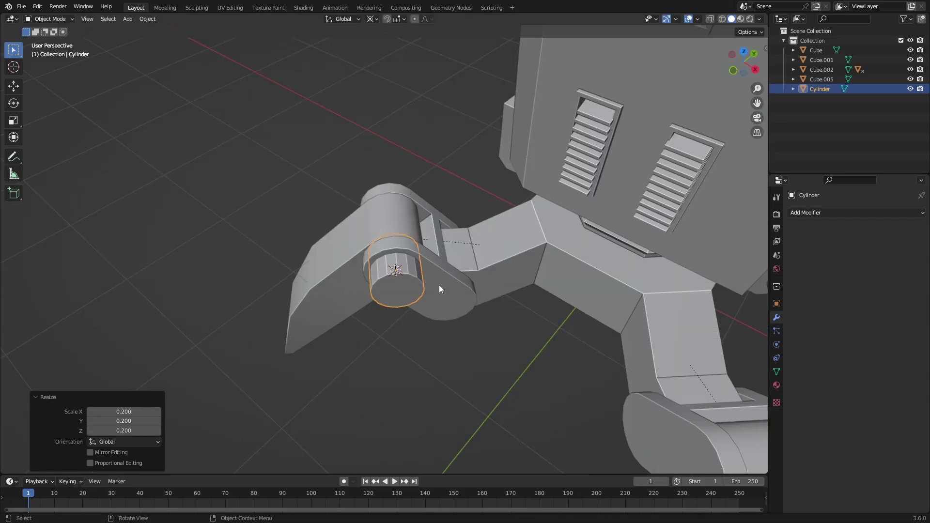
middle_click_drag(439, 285, 488, 324)
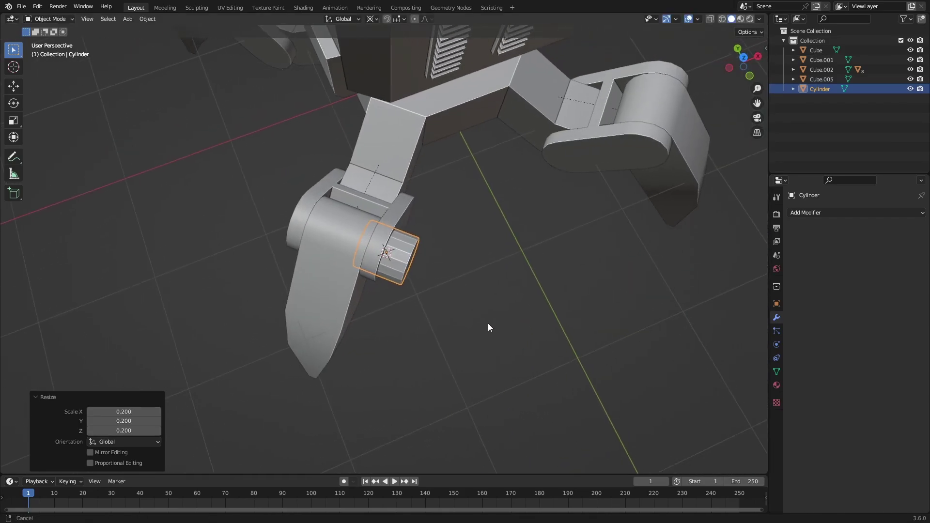
scroll(479, 324, "up", 5)
key("Tab")
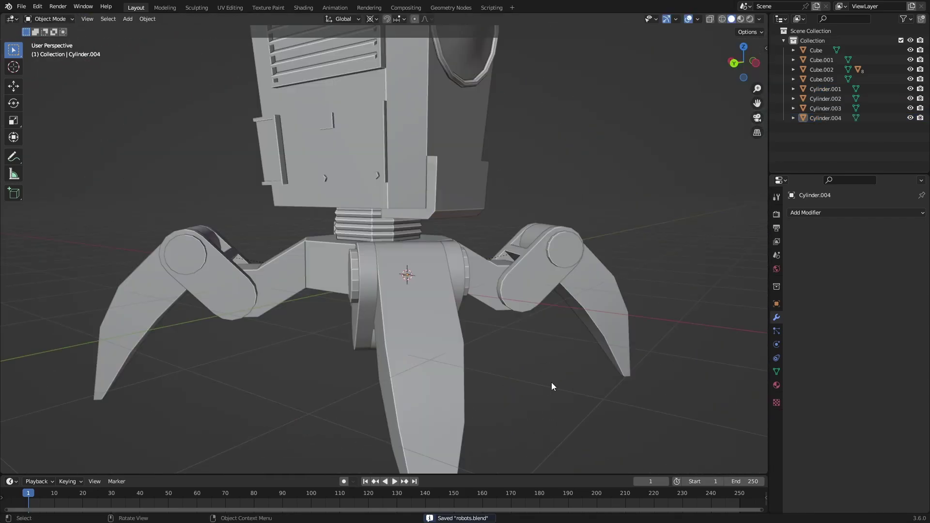
Return the 3D cursor to the world origin at the centre of the robot's base
middle_click_drag(552, 382, 421, 382)
key("shift+s")
left_click(310, 401)
middle_click_drag(343, 387, 402, 391)
Join the hub cylinder with its leg's joint link into one object
left_click(339, 293)
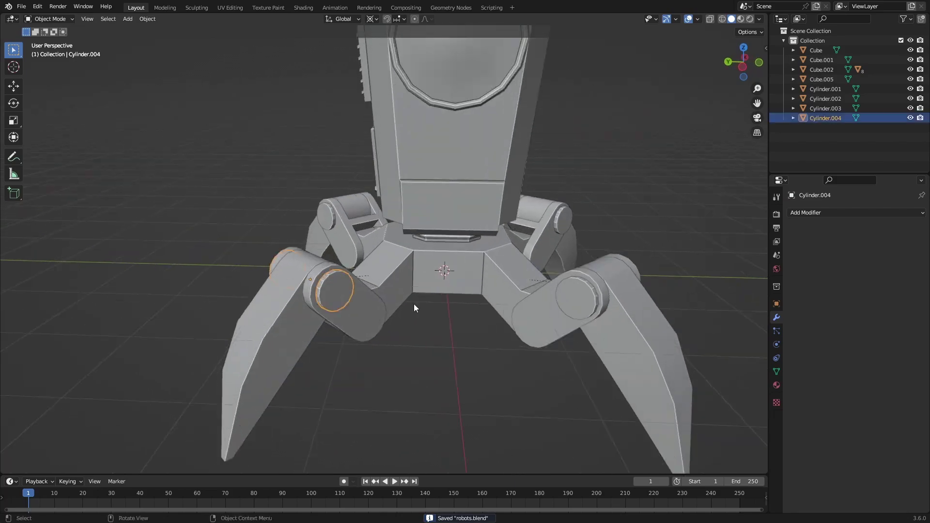
left_click(577, 293, "shift")
left_click(571, 296)
left_click(543, 323, "shift")
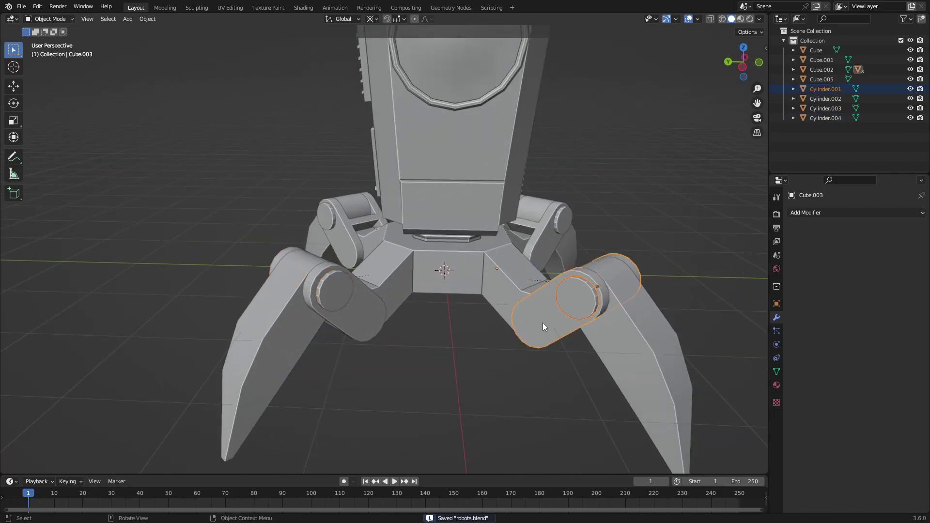
key("ctrl+j")
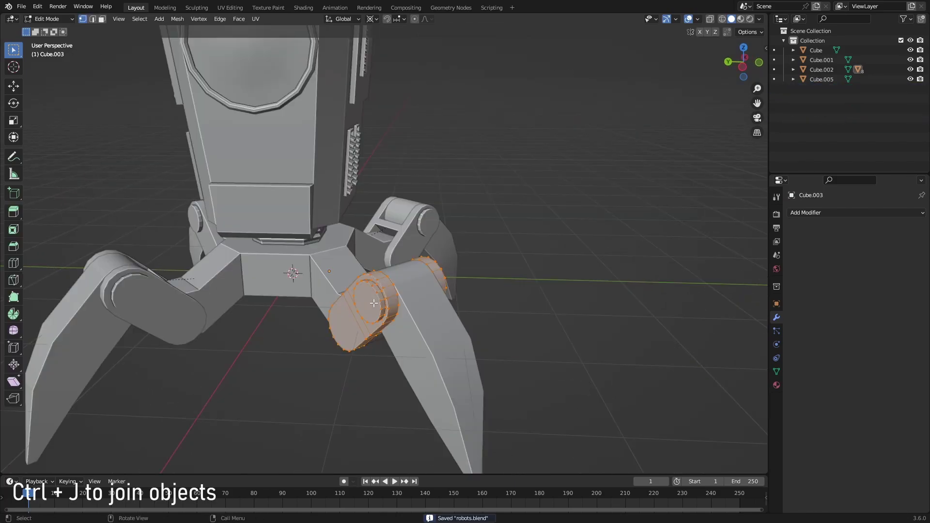
Isolate the joined link in local view and delete the circular faces at both hub openings
key("alt+a")
scroll(374, 303, "up", 4)
middle_click_drag(375, 303, 427, 344)
scroll(382, 326, "up", 4)
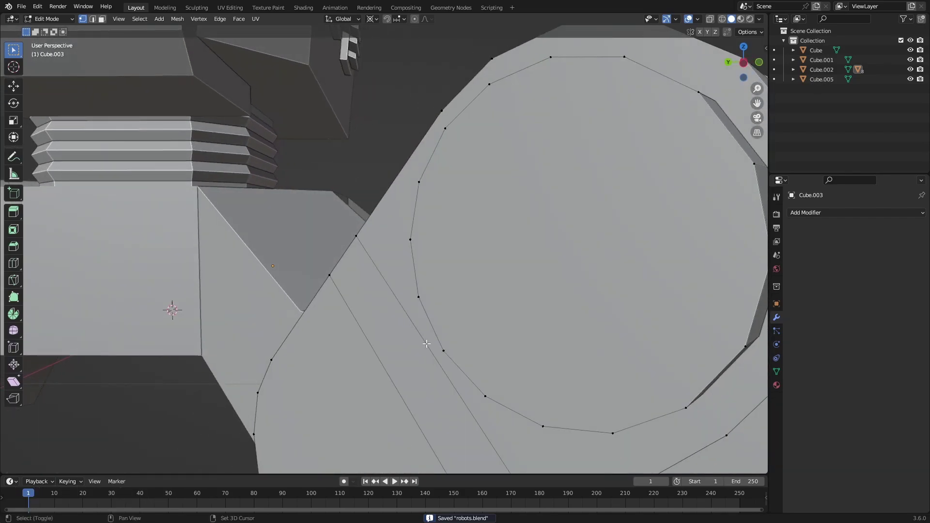
scroll(426, 344, "down", 4)
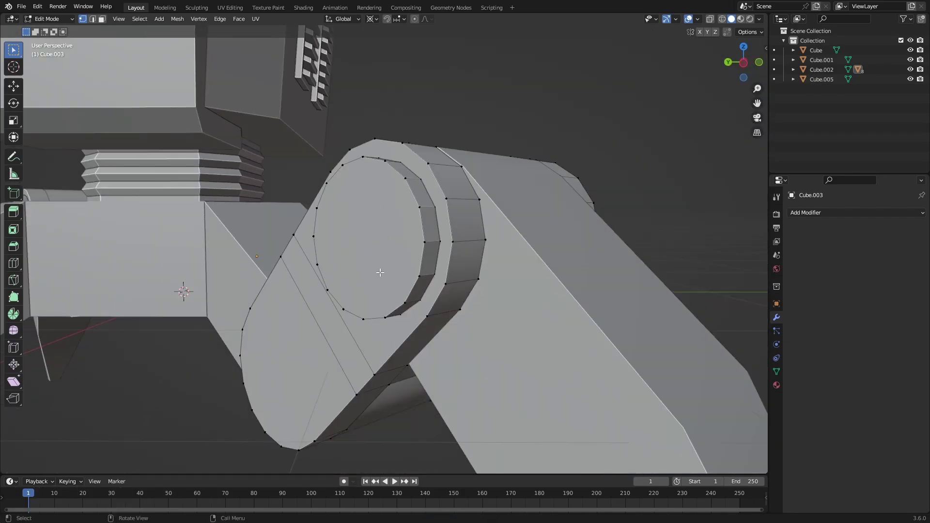
middle_click_drag(373, 283, 263, 331)
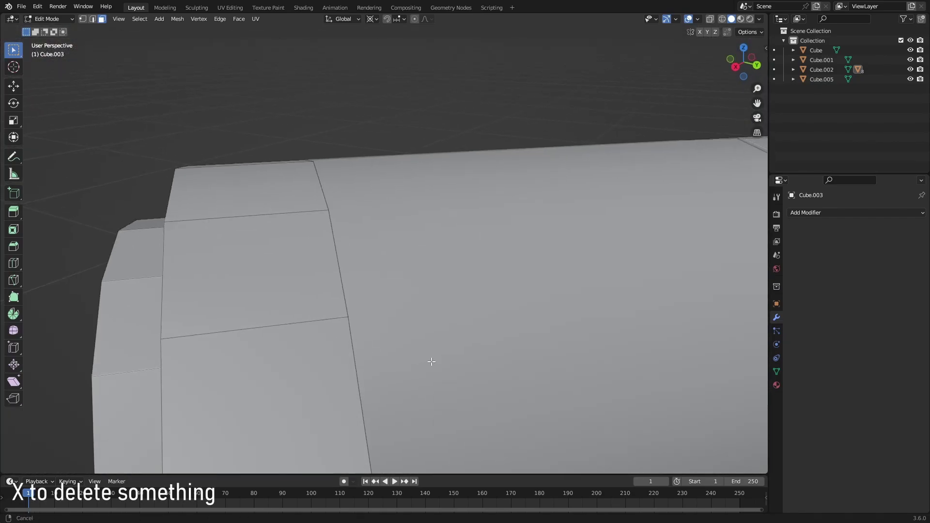
key("x")
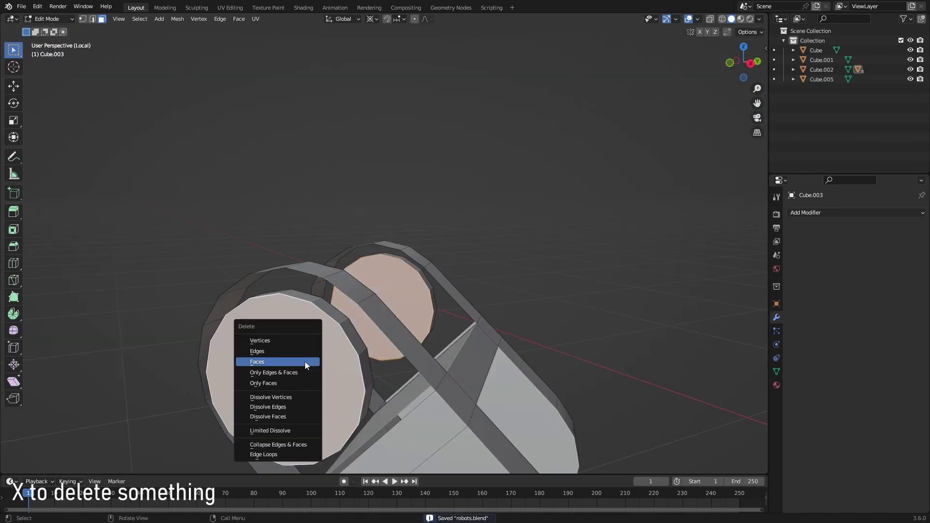
left_click(306, 362)
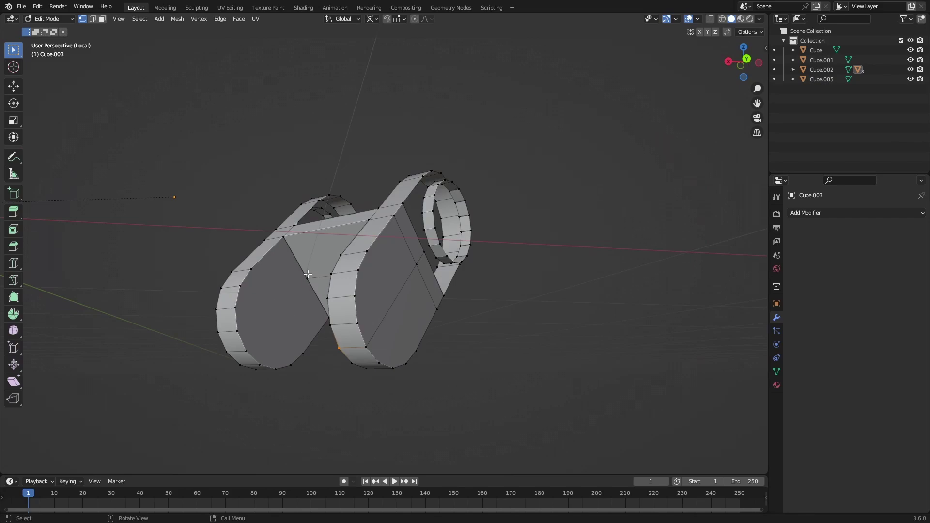
Connect vertices lengthwise across the link's side plate, from the rounded end to the hub-side edge, and save the file
middle_click_drag(308, 274, 368, 336)
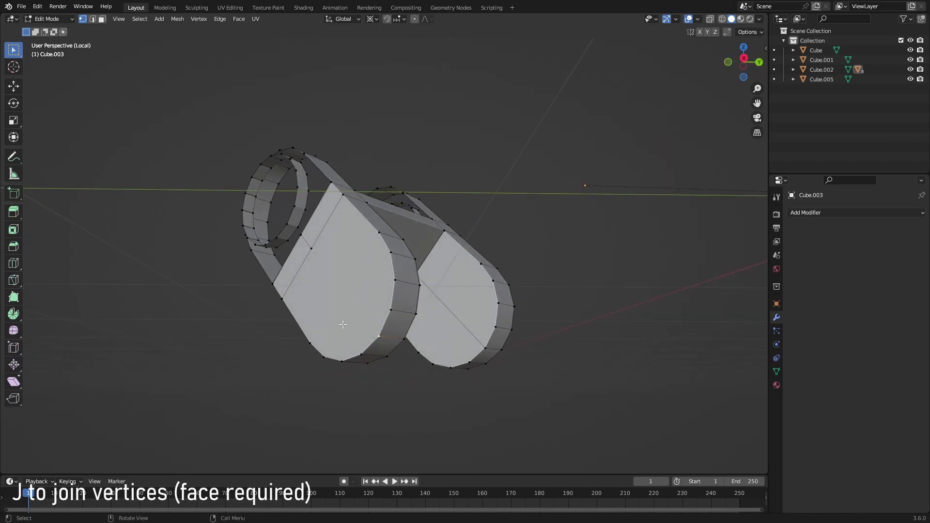
middle_click_drag(313, 250, 320, 336)
key("ctrl+s")
scroll(362, 291, "up", 3)
scroll(320, 337, "down", 2)
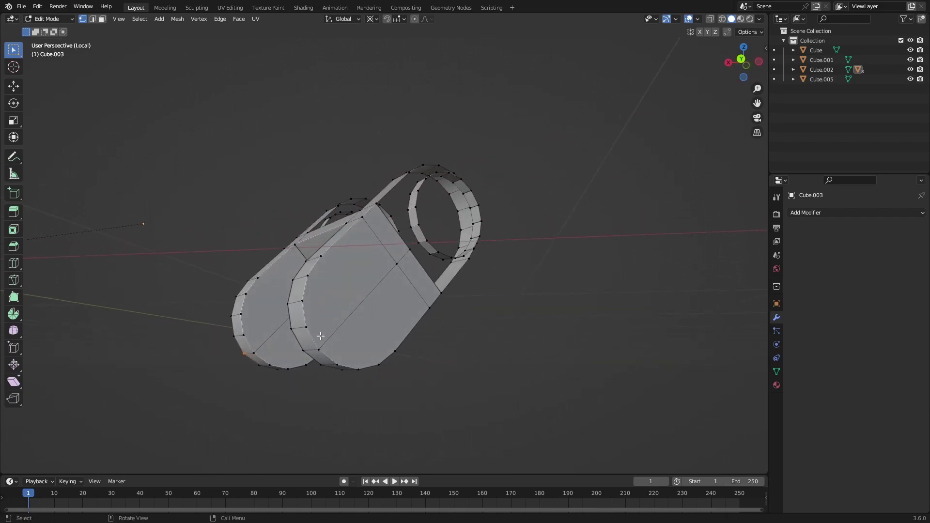
middle_click_drag(395, 286, 360, 276)
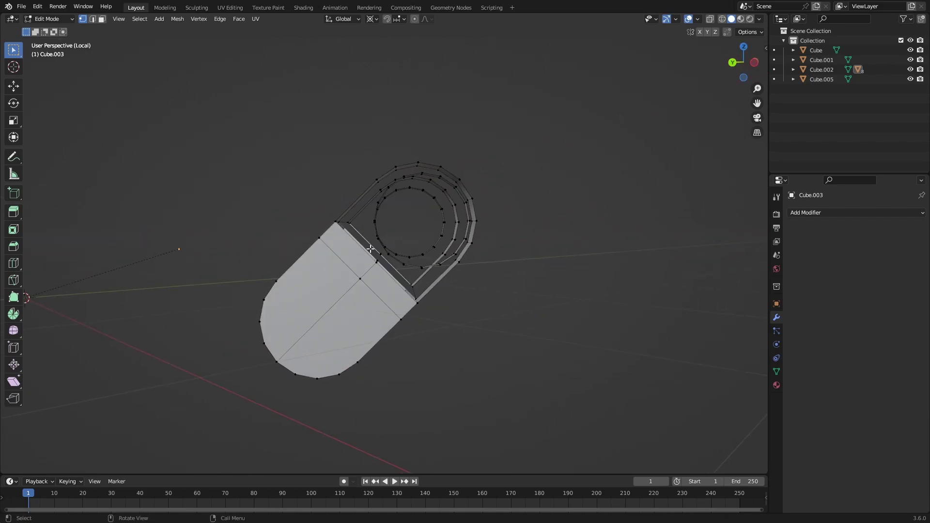
middle_click_drag(368, 309, 420, 312)
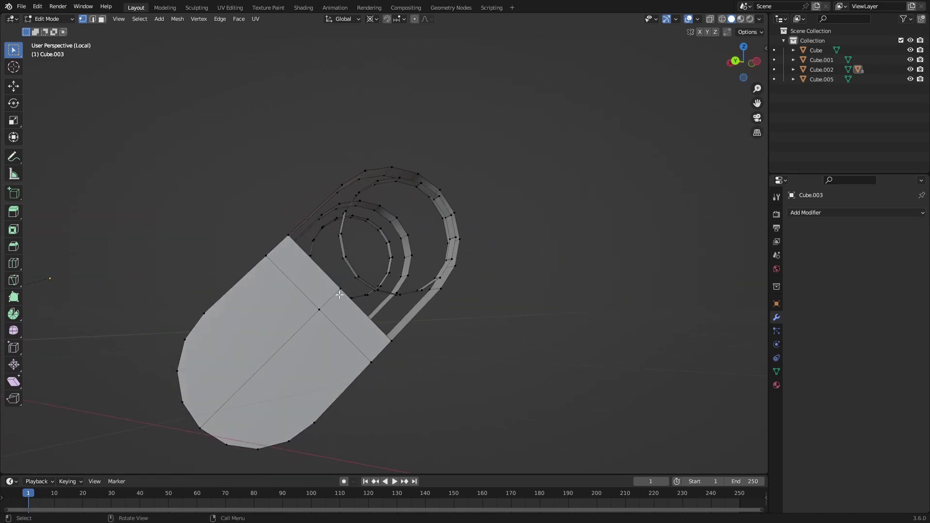
middle_click_drag(339, 295, 360, 343)
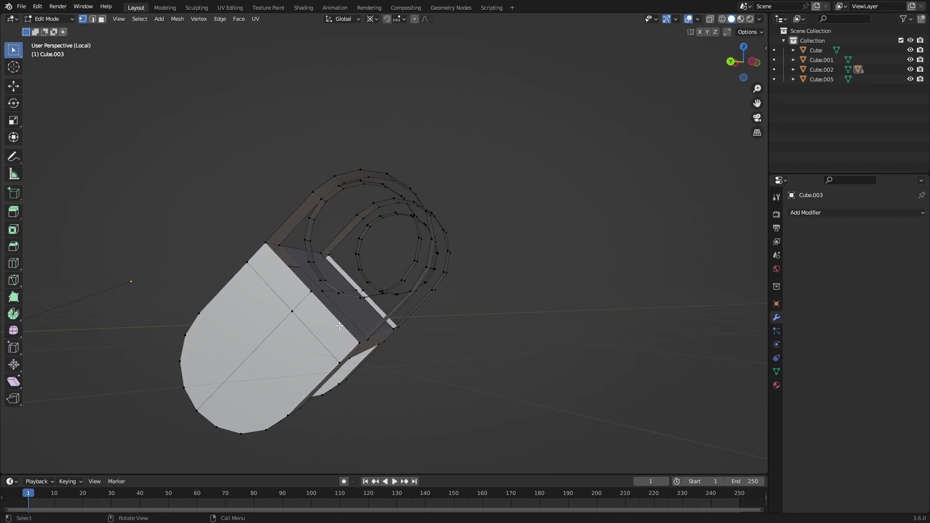
middle_click_drag(371, 335, 383, 339)
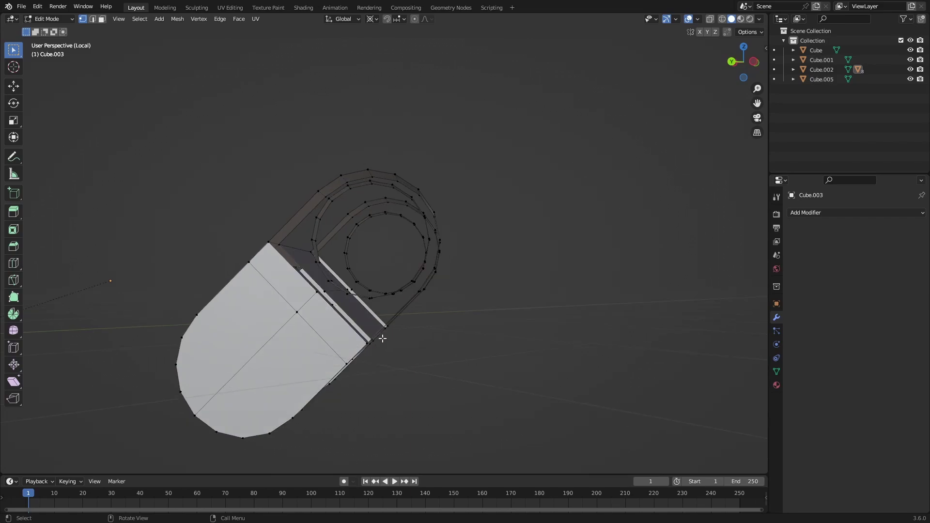
middle_click_drag(397, 302, 350, 347)
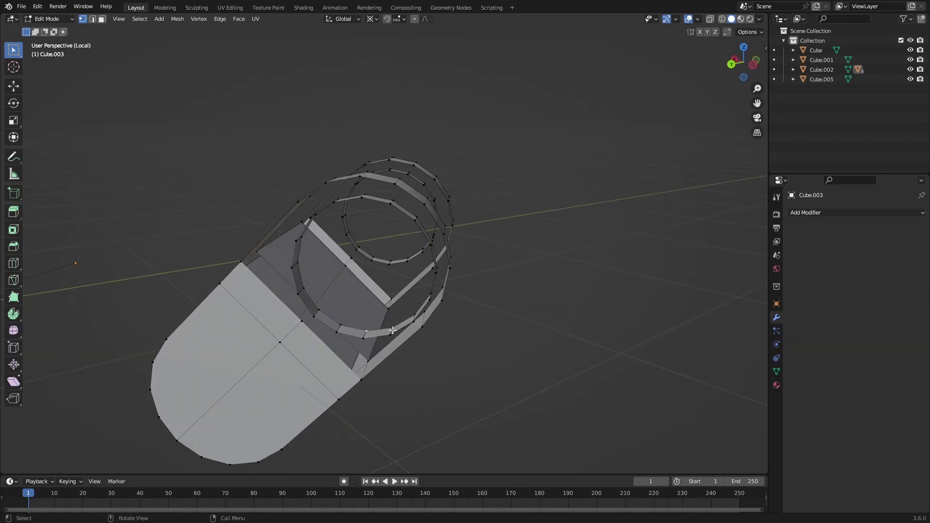
Add a centred two-cut loop cut across one half of the narrow strip beside the hub opening
middle_click_drag(413, 320, 407, 289)
key("ctrl+r")
scroll(406, 283, "up", 1)
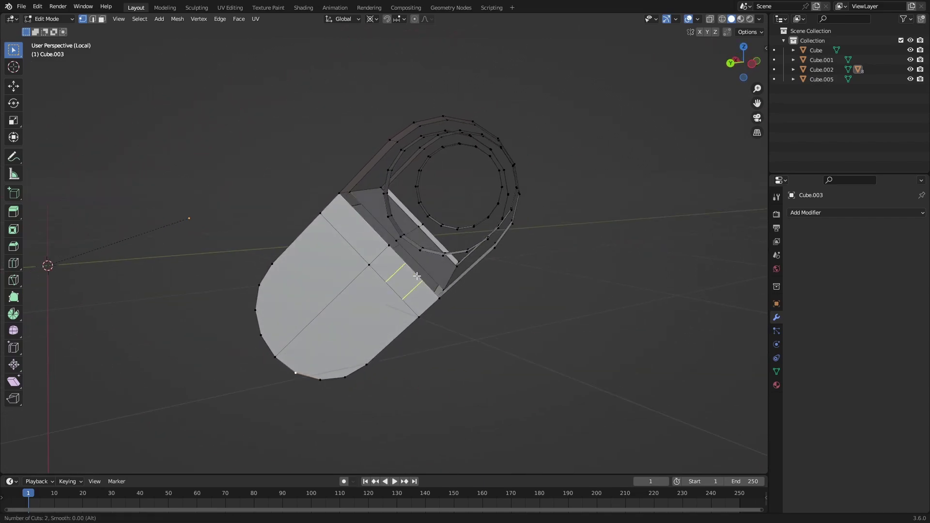
left_click(405, 283)
right_click(405, 282)
Cut the other half of the strip, continue the edges down the rounded plate as a grid, and save the file
key("ctrl+r")
middle_click_drag(376, 323, 310, 353)
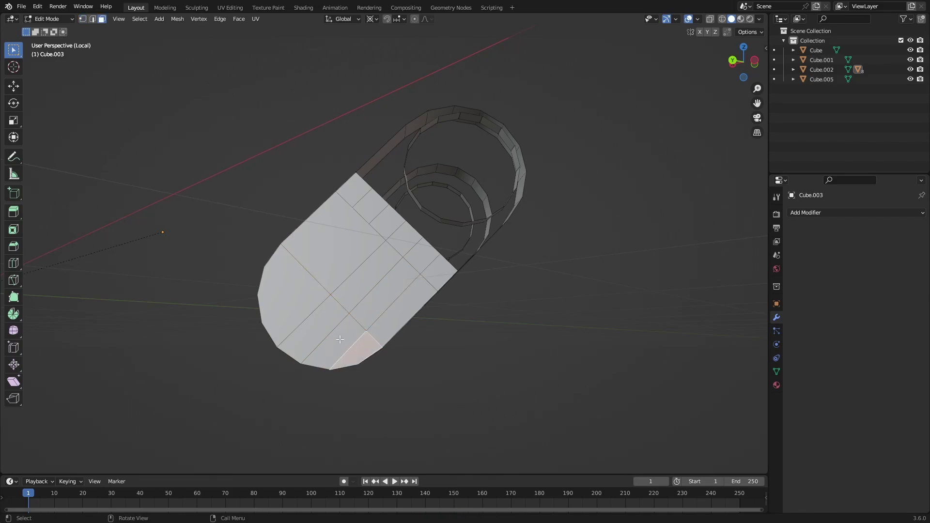
left_click(319, 324)
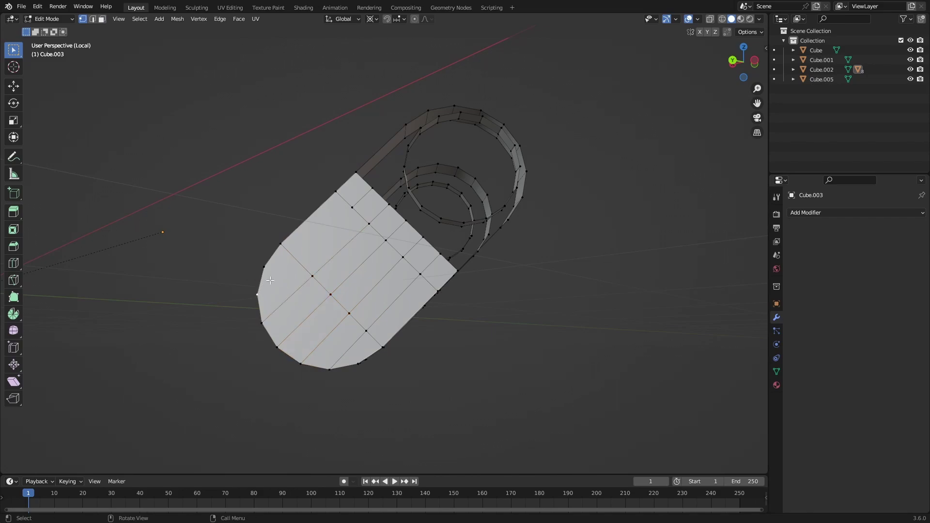
middle_click_drag(340, 238, 350, 315)
key("ctrl+s")
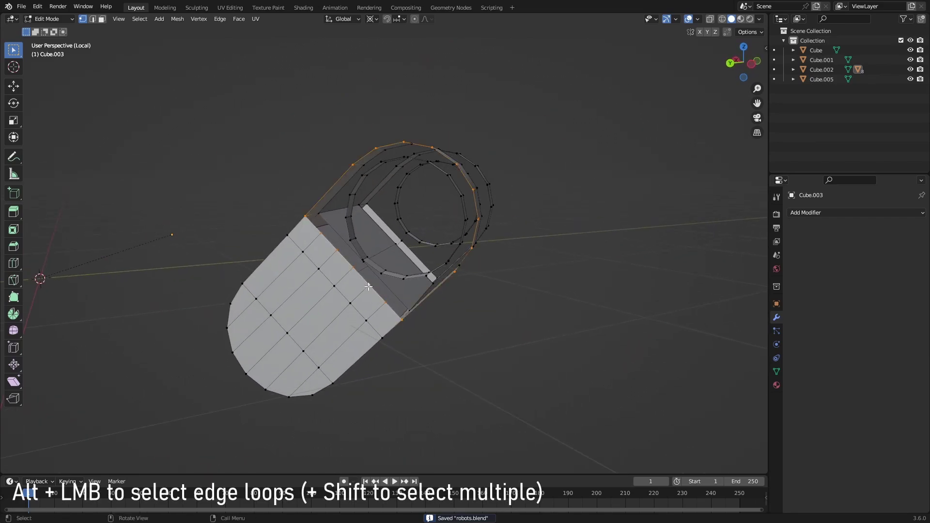
Bridge the link's outer rim edge loop with the circular hub loop, and save the file
middle_click_drag(370, 263, 415, 325)
left_click(343, 273, "alt+shift")
key("2")
key("ctrl+e")
middle_click_drag(341, 204, 395, 272)
key("ctrl+s")
key("f")
key("1")
key("ctrl+z")
key("ctrl+z")
right_click(391, 272)
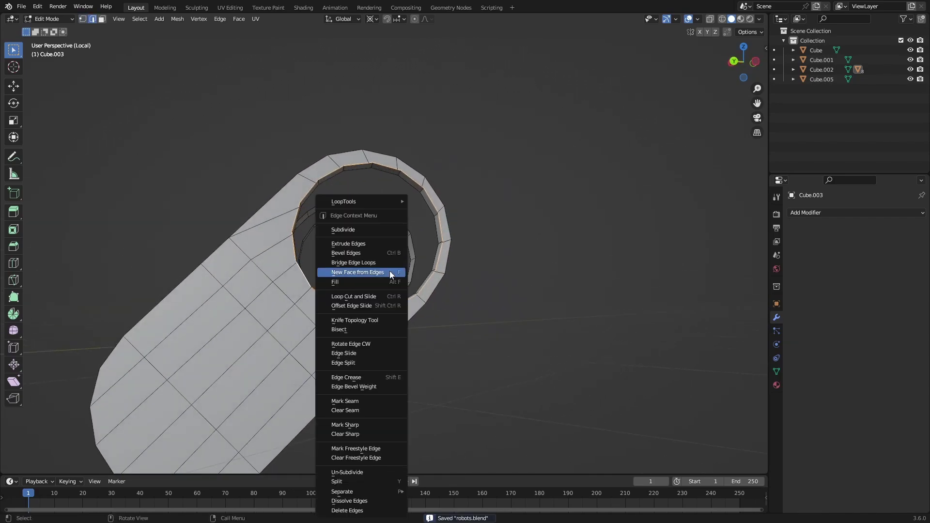
Grid-fill the circular hub opening with a span of 4 and adjust the fill's offset
mouse_move(427, 305)
middle_mouse_down()
mouse_move(496, 347)
mouse_move(433, 313)
middle_mouse_up()
key("ctrl+f")
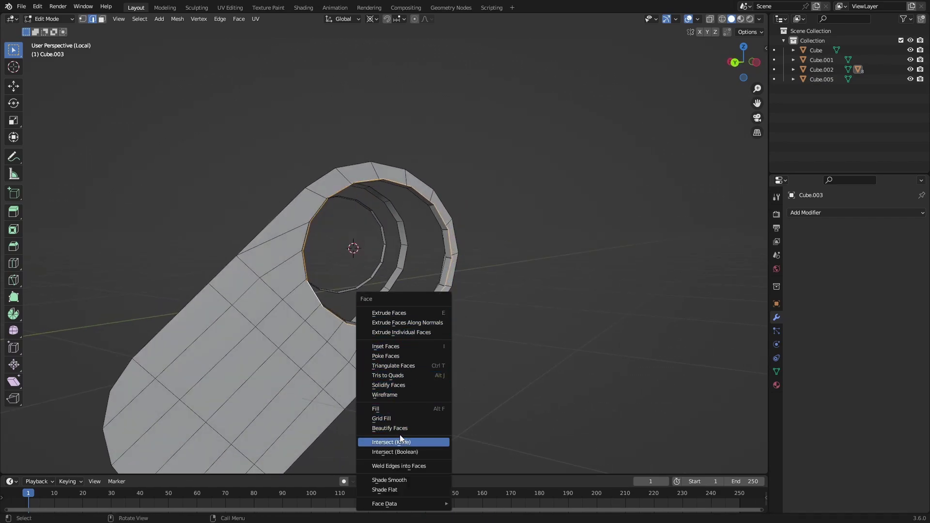
left_click(384, 419)
scroll(388, 382, "down", 4)
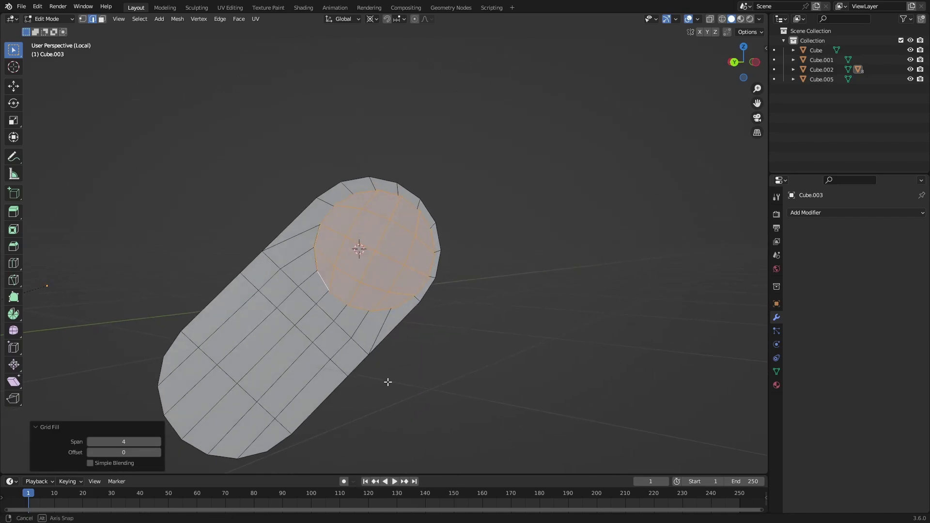
left_click(158, 454)
middle_click_drag(383, 272, 422, 259)
middle_click_drag(384, 298, 464, 348)
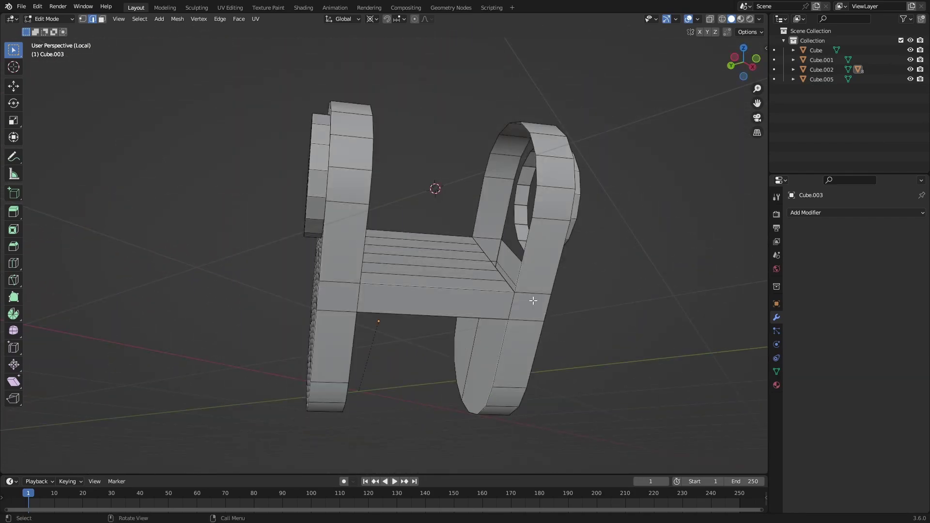
middle_click_drag(533, 301, 422, 374)
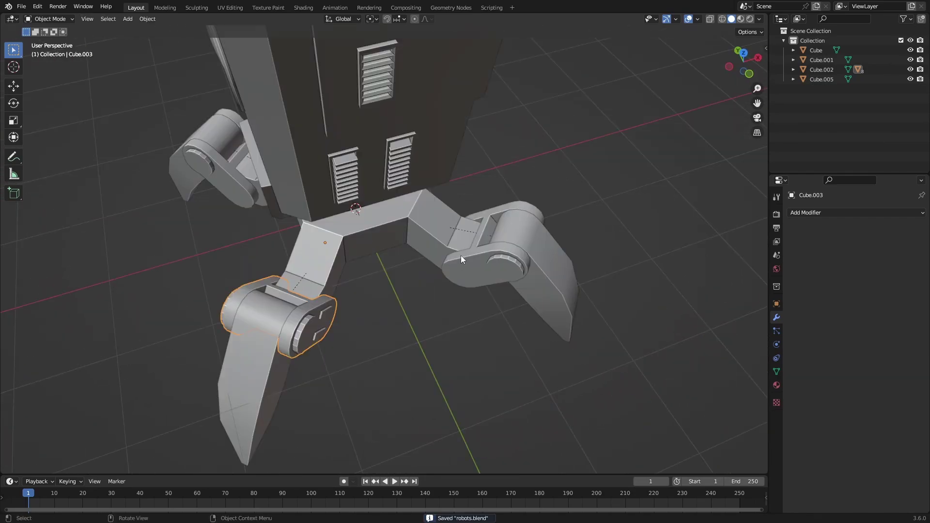
Examine the detailed joint link on one leg and compare it with the plain links on the other legs
left_click(349, 369)
middle_click_drag(348, 369, 433, 199)
scroll(381, 330, "up", 5)
scroll(463, 293, "down", 3)
middle_click_drag(444, 233, 388, 346)
scroll(441, 291, "up", 4)
key("Tab")
scroll(442, 302, "down", 2)
key("Tab")
middle_click_drag(417, 317, 312, 356)
scroll(312, 355, "down", 1)
middle_click_drag(434, 282, 432, 368, "shift")
scroll(432, 368, "down", 4)
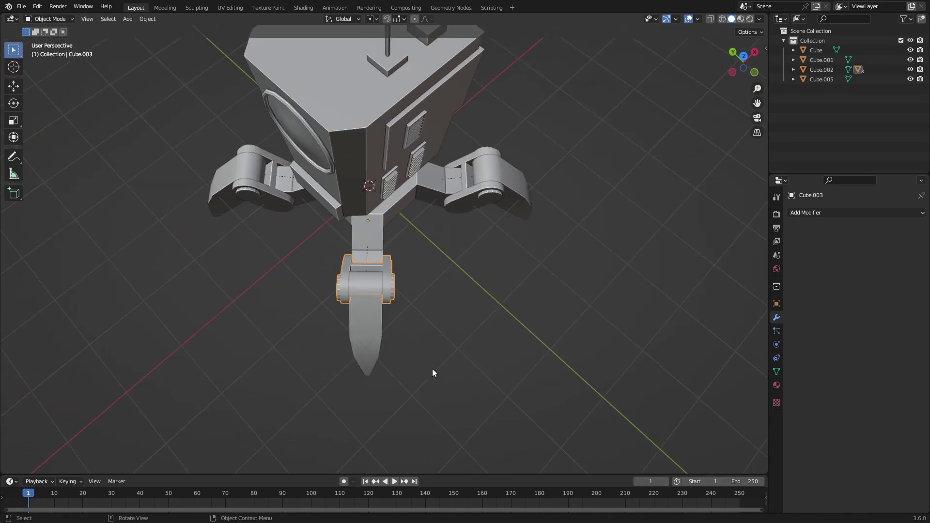
Delete the plain joint links on the other three legs and save the file
middle_click_drag(297, 194, 390, 194)
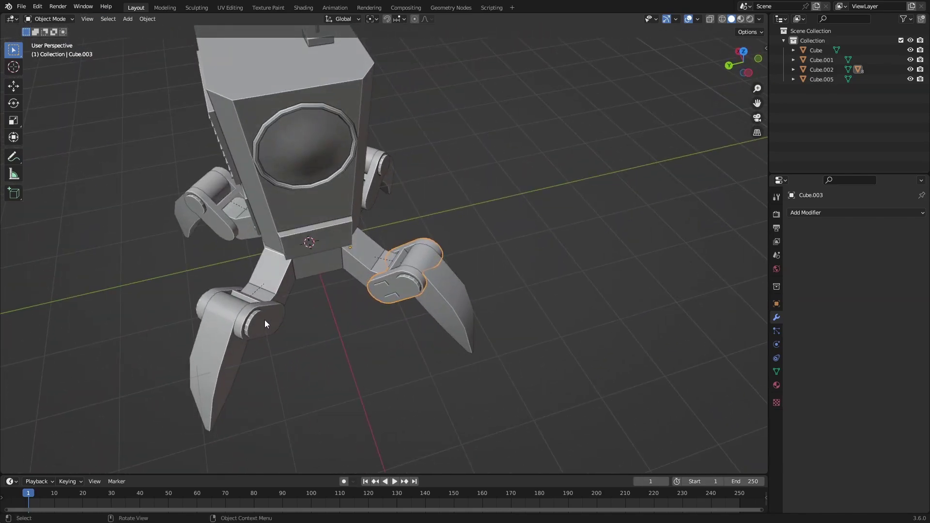
middle_click_drag(265, 320, 291, 334)
left_click(229, 348, "shift")
middle_click_drag(228, 348, 455, 359)
left_click(286, 330)
key("ctrl+s")
Mirror the detailed joint link to the other legs on the X and Y axes around Cube.002, and apply the modifier
left_click(364, 284)
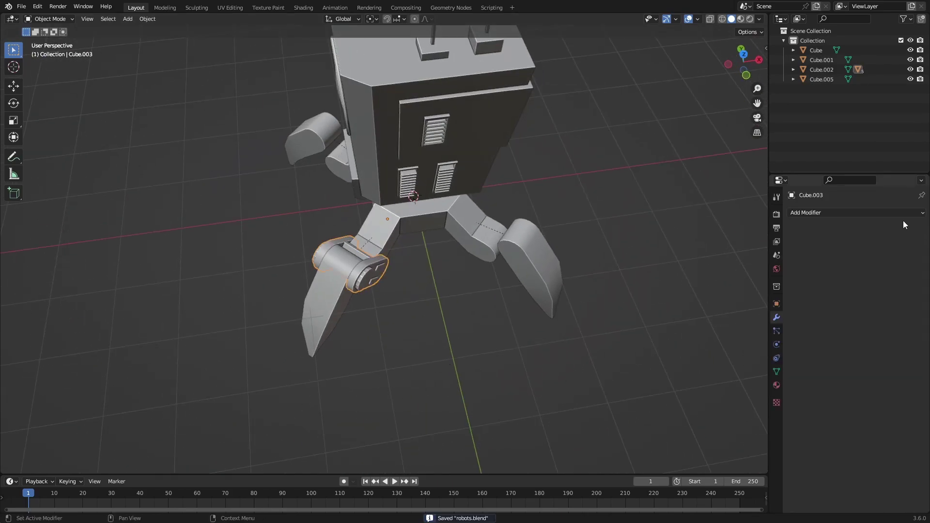
left_click(882, 213)
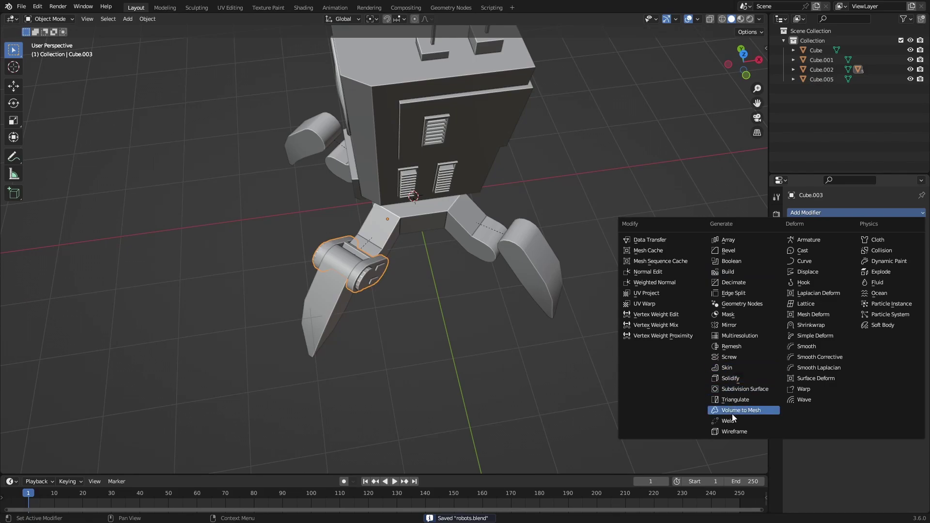
left_click(729, 324)
middle_click_drag(496, 254, 559, 216)
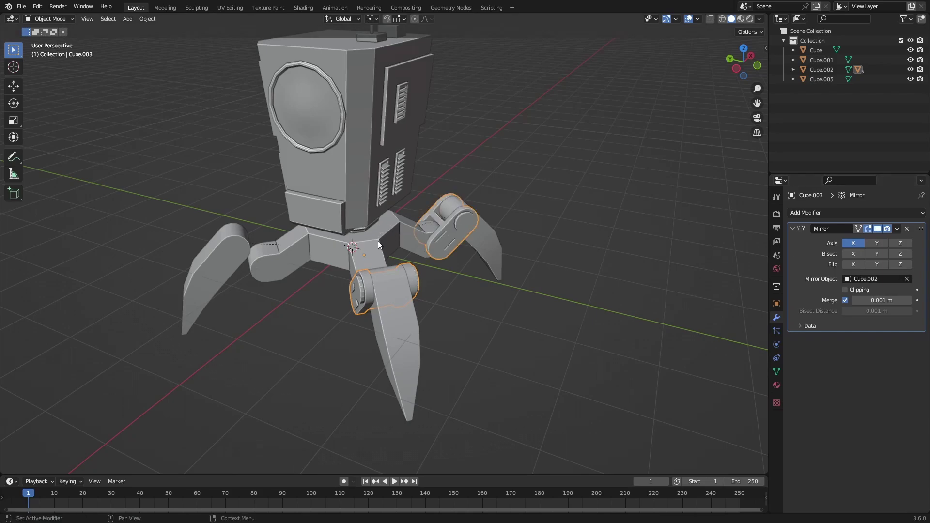
middle_click_drag(378, 243, 386, 279)
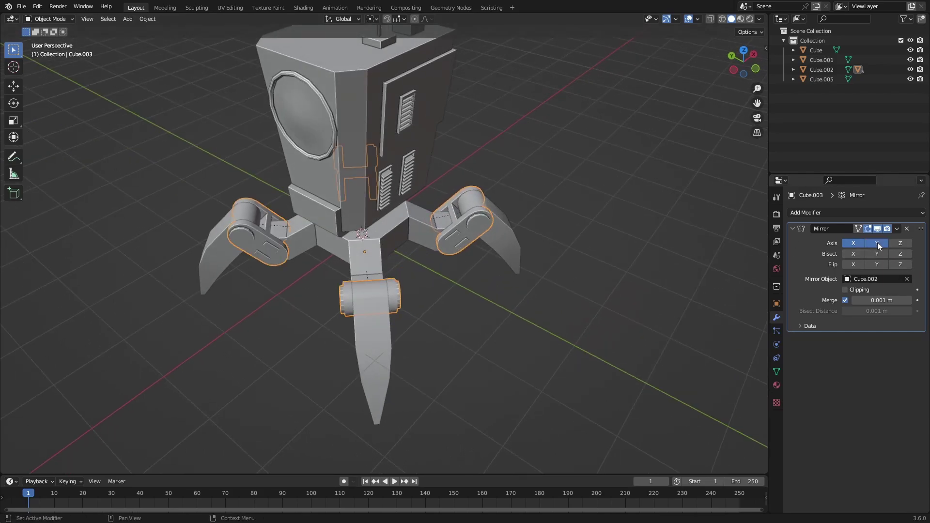
middle_click_drag(522, 292, 620, 315)
key("ctrl+a")
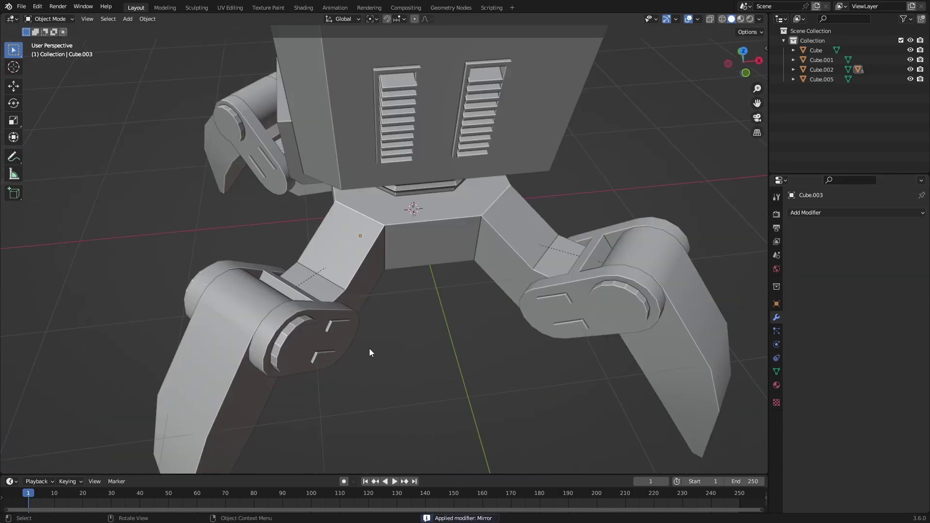
Inset the front face of the leg base twice and extrude it inward along its normal to form a stepped, recessed panel
left_click(337, 335)
key("g")
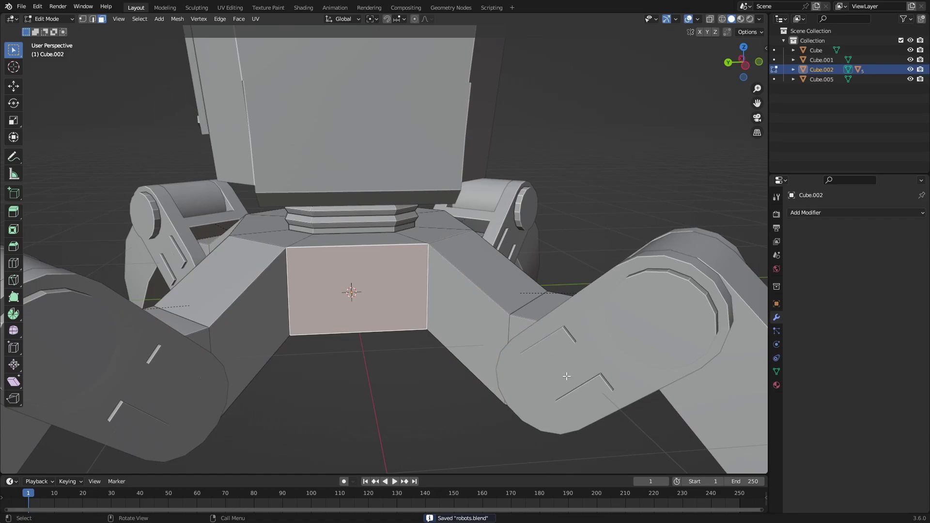
key("i")
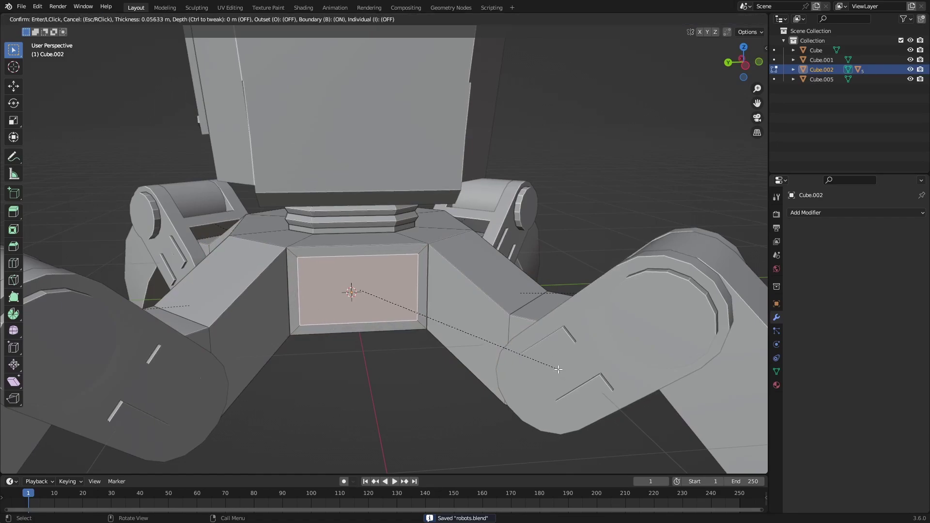
left_click(458, 331)
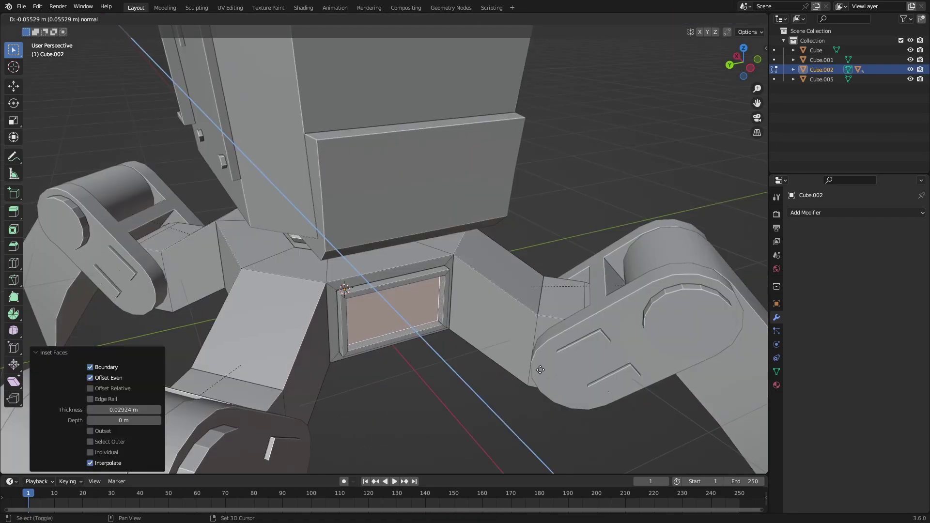
left_click(562, 399)
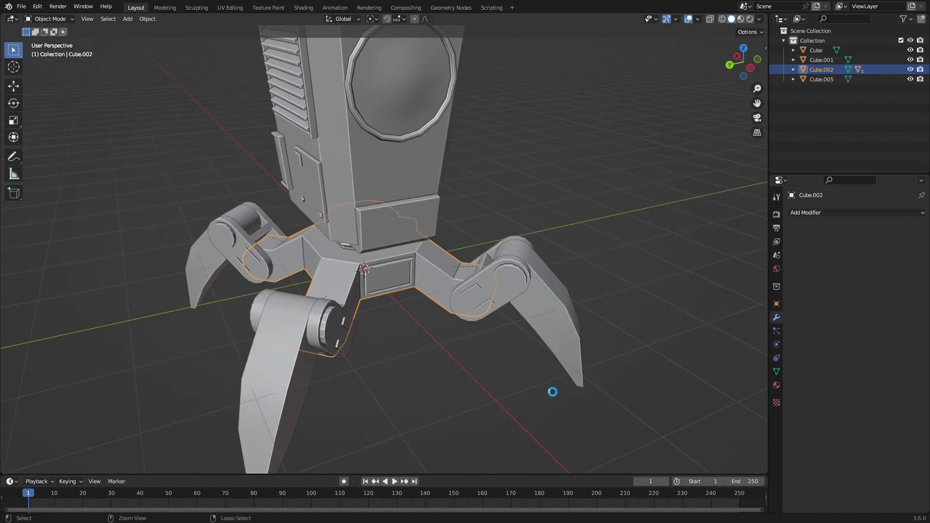
Raise a rectangular block of faces on top of the body beside the antenna bases by extruding about 0.03 m, and save the file
middle_click_drag(552, 390, 536, 364)
left_click(412, 329)
key("Tab")
mouse_move(402, 339)
middle_mouse_down("ctrl")
mouse_move(397, 281)
mouse_move(395, 325)
middle_mouse_up("ctrl")
middle_click_drag(390, 277, 422, 334)
left_click(407, 297)
left_click(381, 257, "ctrl")
left_click(424, 291, "ctrl")
left_click(428, 280)
middle_click_drag(421, 334, 422, 310, "ctrl")
key("g")
key("z")
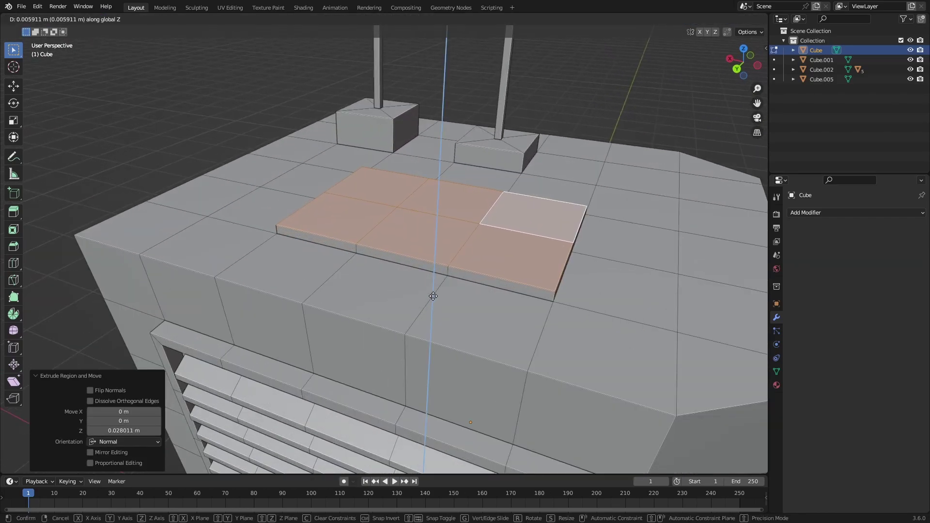
left_click(434, 296)
key("ctrl+s")
key("Tab")
Examine the whole robot and its leg base from the front
scroll(507, 330, "down", 7)
middle_click_drag(507, 330, 489, 295)
left_click(423, 334)
scroll(432, 260, "up", 3)
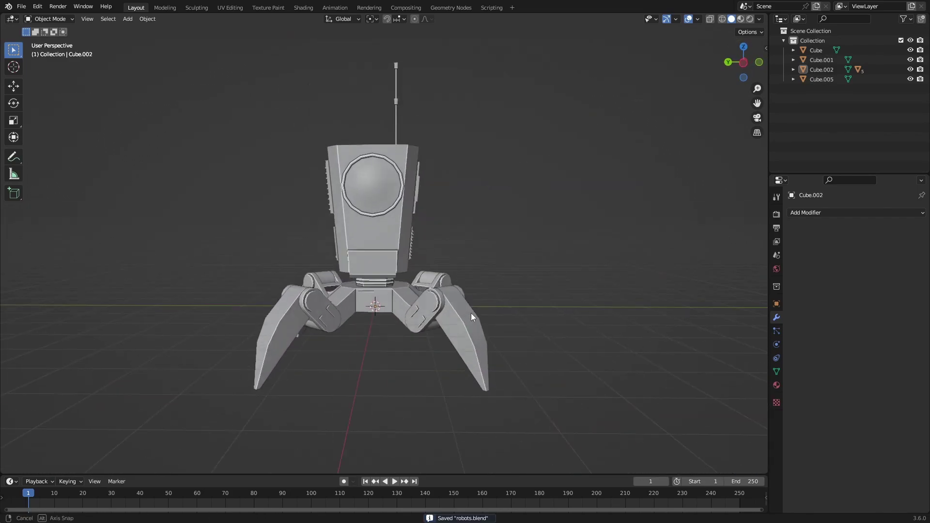
scroll(446, 318, "up", 4)
middle_click_drag(471, 313, 492, 272)
scroll(492, 272, "down", 3)
middle_click_drag(142, 224, 164, 216)
scroll(164, 216, "up", 3)
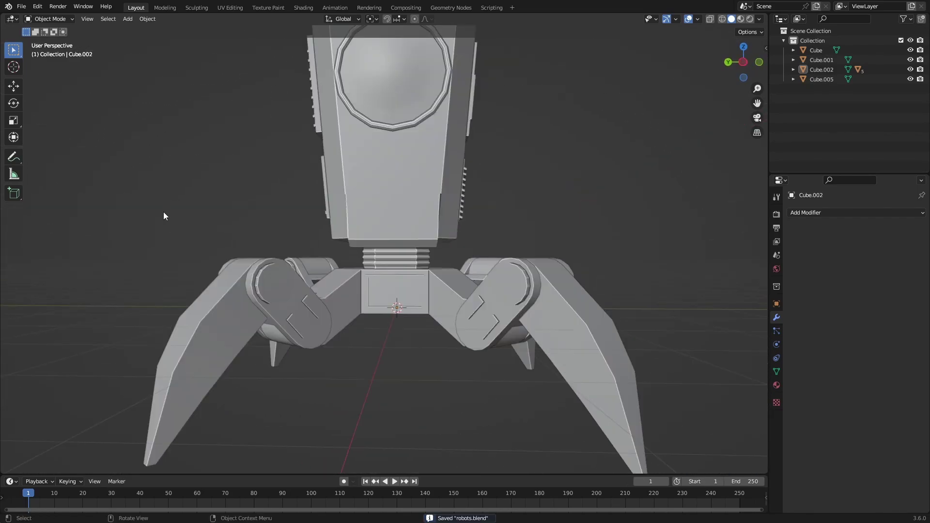
Separate the mirrored joint links into individual objects by loose parts
key("a")
key("alt+a")
left_click(509, 290)
middle_click_drag(509, 289, 508, 334)
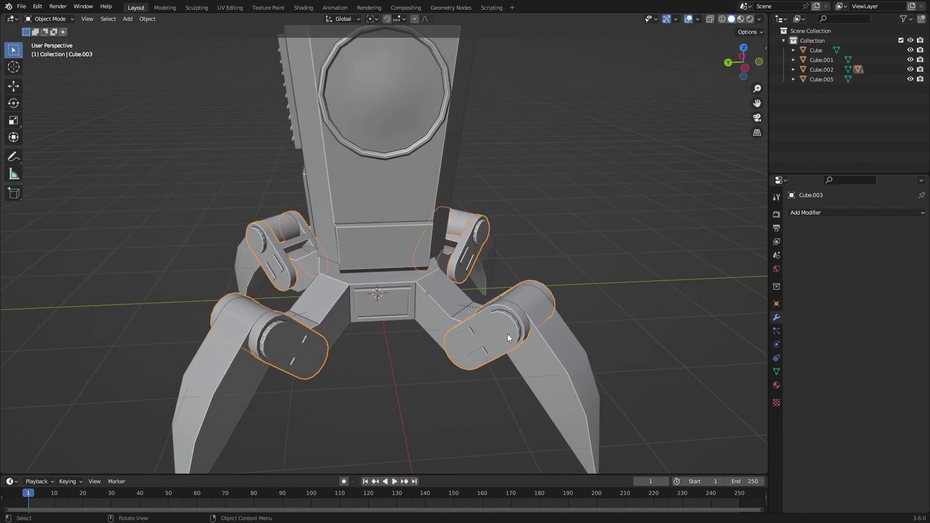
key("Tab")
left_click(497, 335)
key("a")
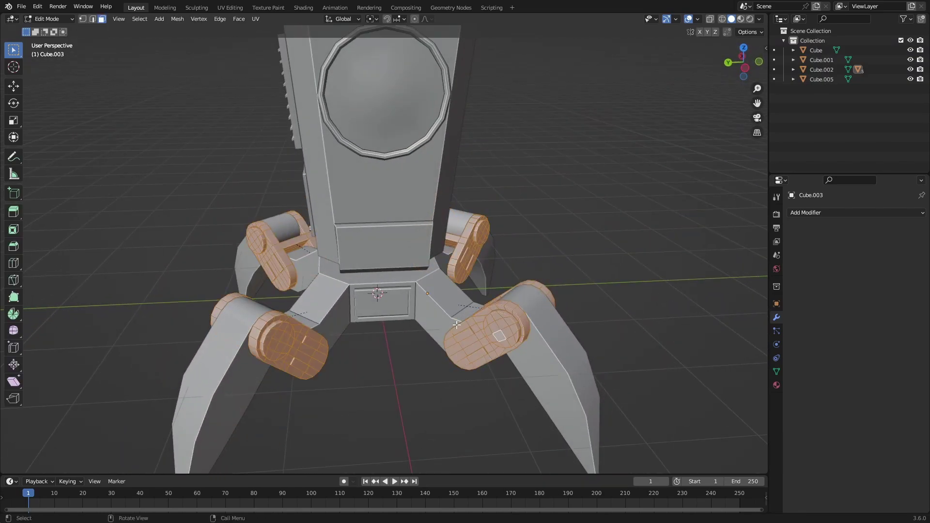
key("p")
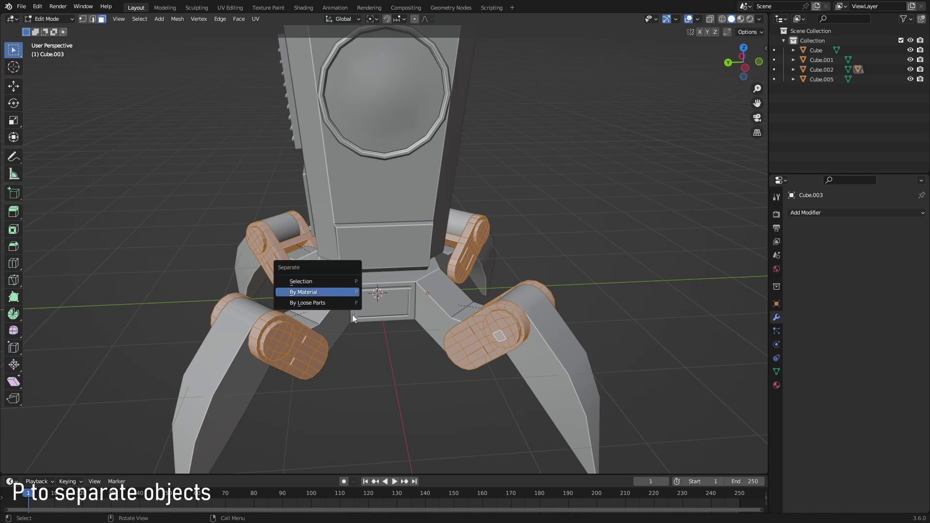
left_click(300, 308)
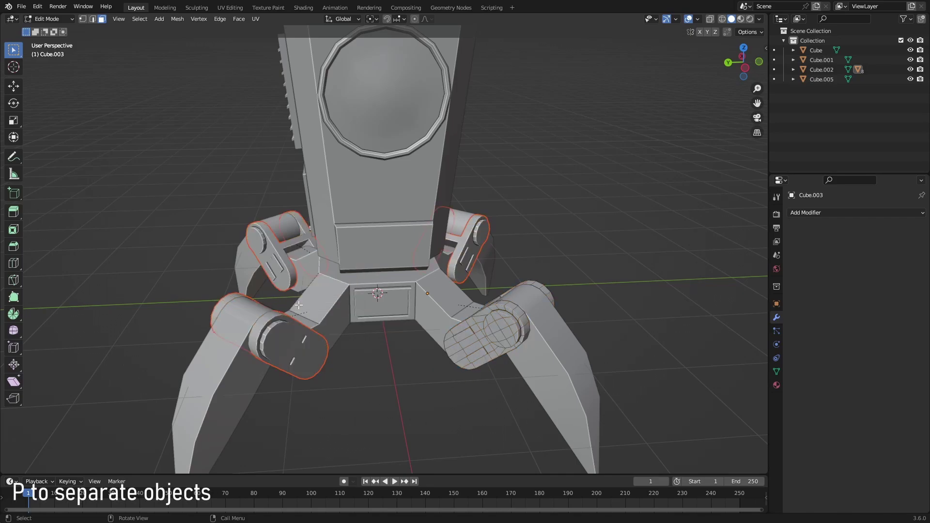
key("Tab")
Select several leg parts individually and test-move the body to check which pieces are separate objects
left_click(306, 349)
left_click(292, 242)
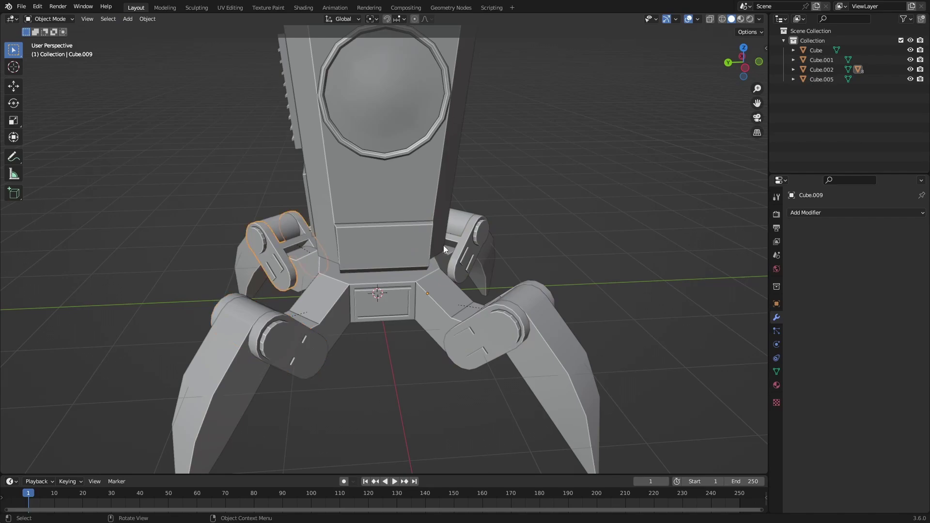
left_click(444, 245)
middle_click_drag(444, 245, 405, 247)
left_click(392, 352)
middle_click_drag(392, 352, 409, 351)
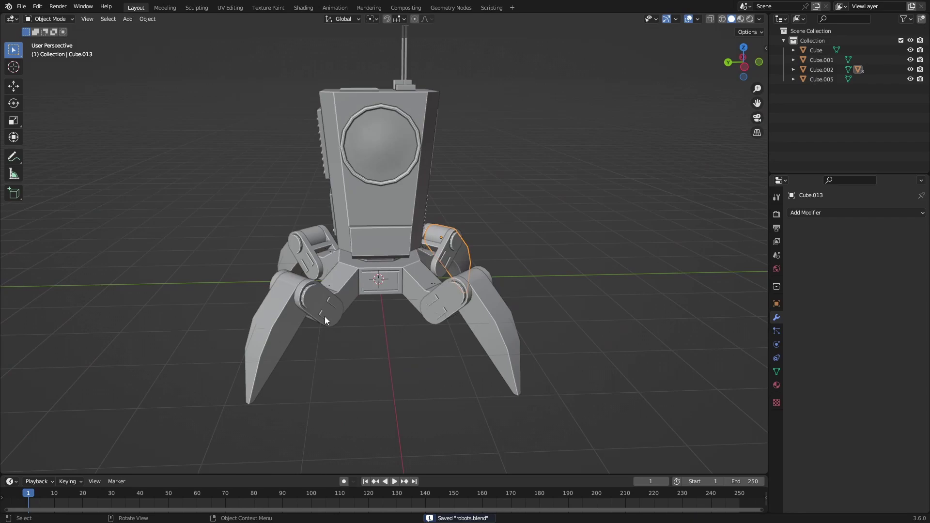
key("alt+a")
left_click(412, 199)
key("g")
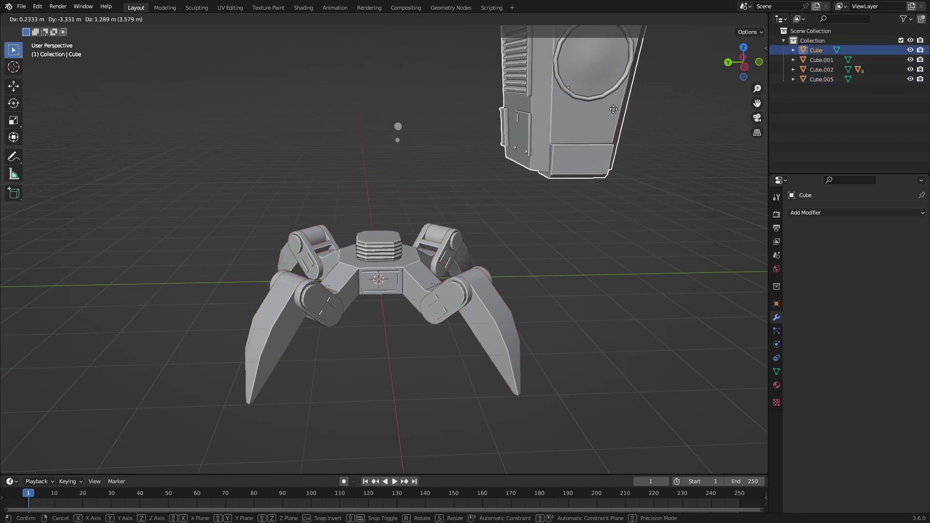
right_click(510, 225)
Join the two small round knobs on the side of the body with the body object, and save the file
middle_click_drag(510, 225, 620, 258)
scroll(484, 232, "up", 4)
middle_click_drag(324, 196, 358, 269, "shift")
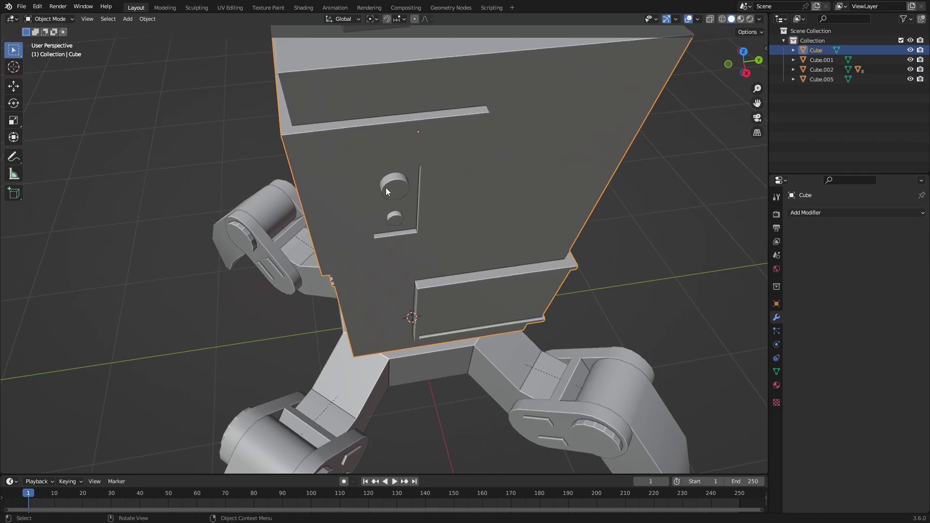
left_click(387, 187)
middle_click_drag(387, 187, 432, 257)
scroll(415, 246, "down", 5)
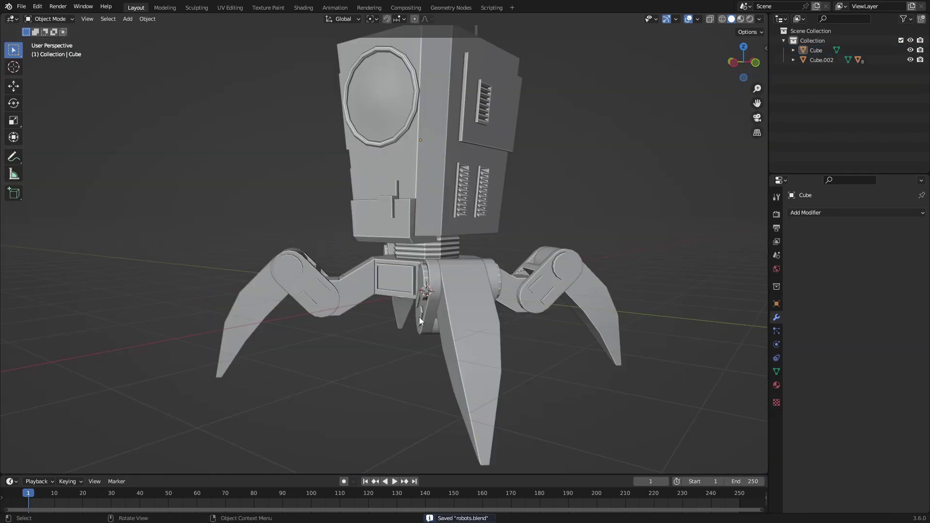
Add an armature with a 1 m radius at the world origin inside the leg base
middle_click_drag(274, 300, 362, 294)
scroll(363, 295, "up", 3)
middle_click_drag(448, 315, 399, 321)
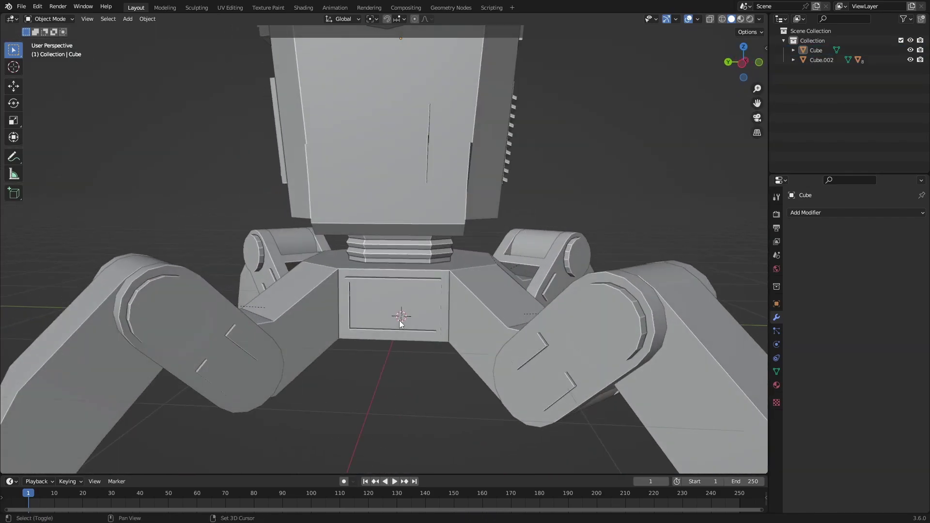
key("shift+a")
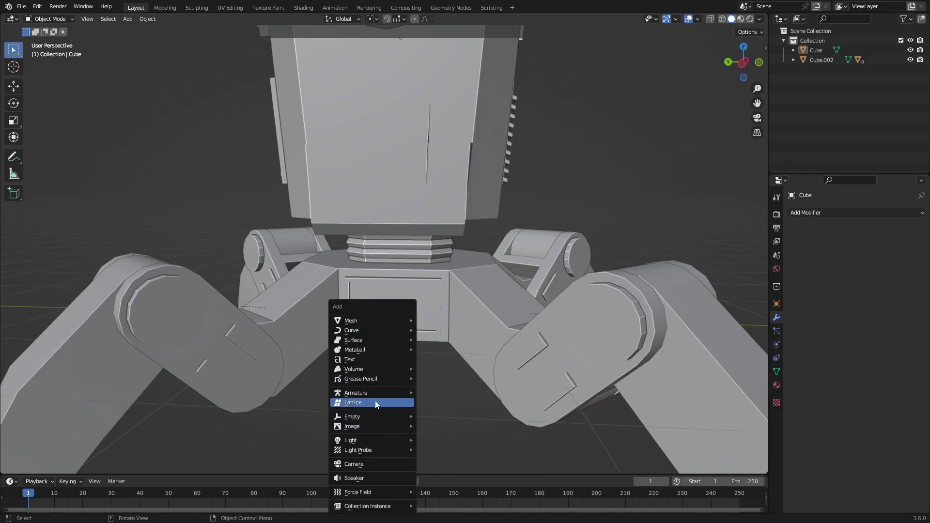
left_click(441, 393)
scroll(452, 353, "down", 5)
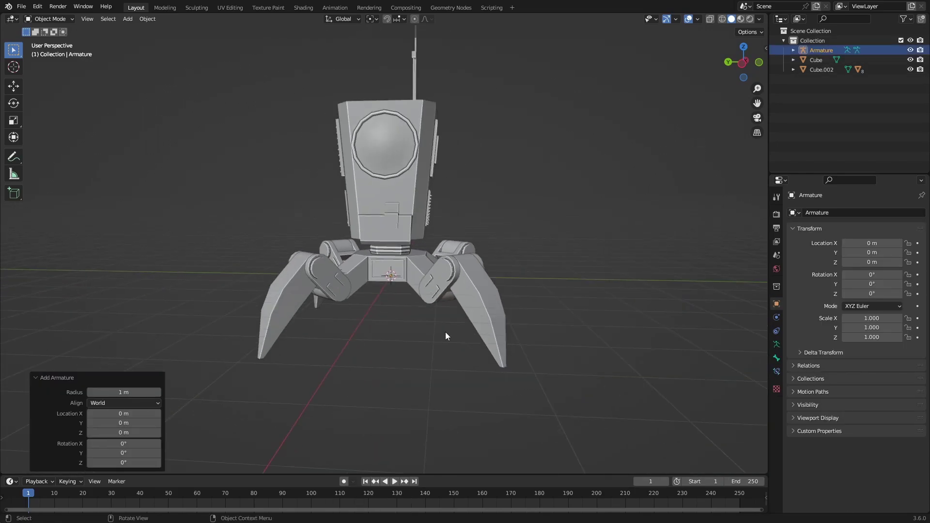
middle_click_drag(536, 306, 700, 135)
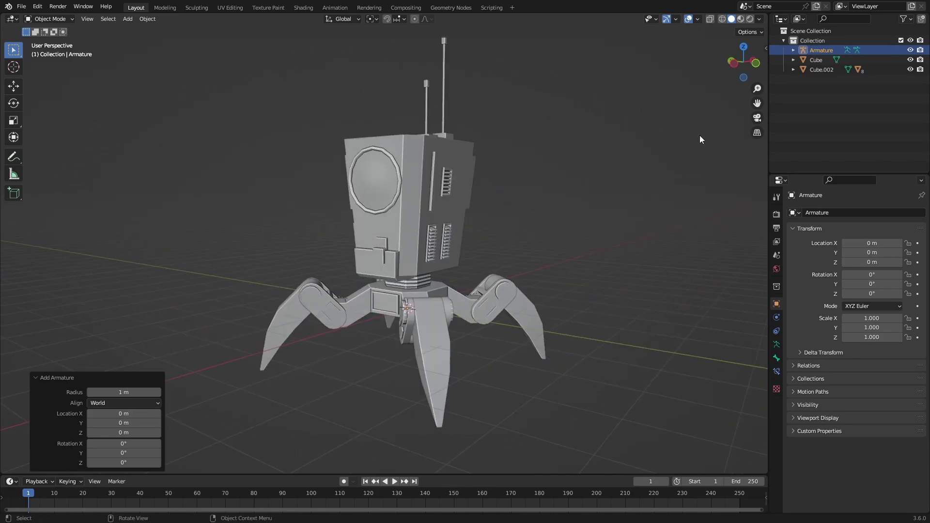
Turn on X-ray display and open the armature in Edit Mode to examine how its bone sits in the robot
left_click(711, 19)
scroll(373, 242, "up", 4)
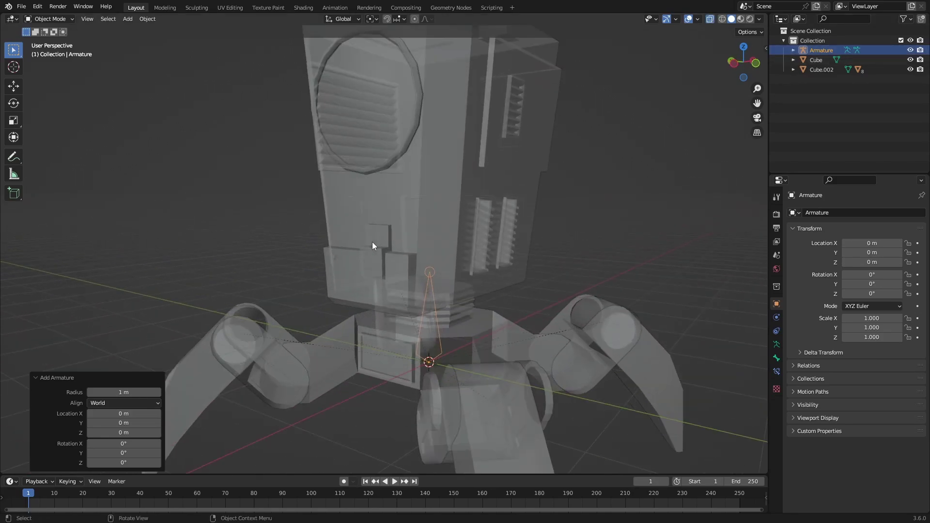
middle_click_drag(407, 334, 441, 338)
key("Tab")
scroll(403, 296, "down", 4)
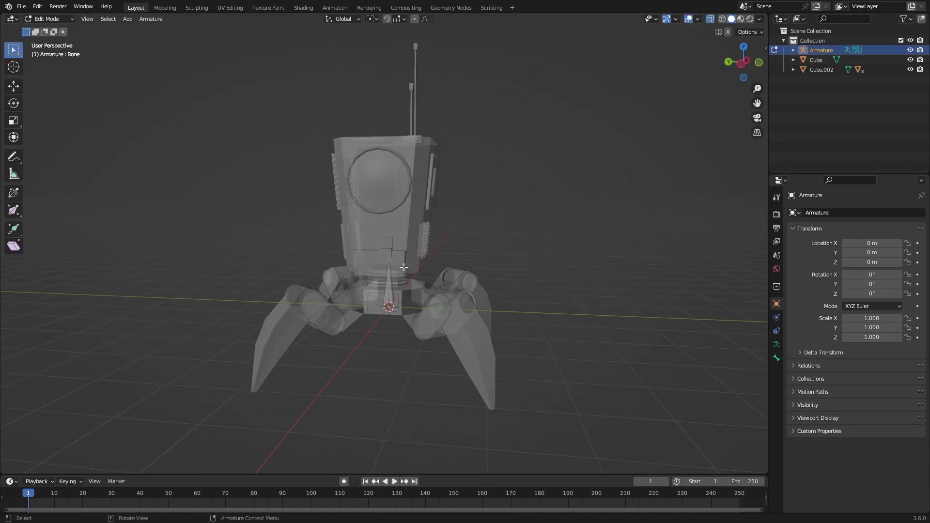
middle_click_drag(402, 291, 350, 255)
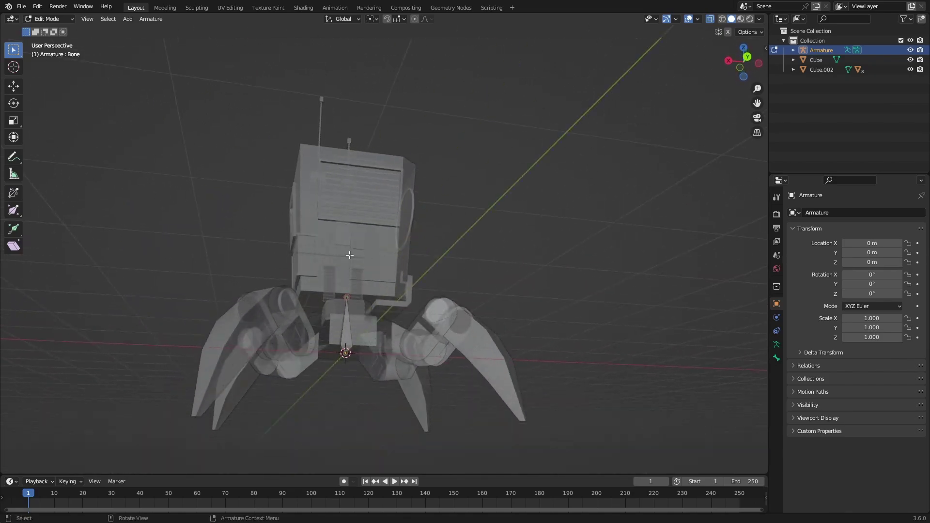
Open the body mesh for editing, turn off X-ray display, and return to Object Mode
left_click(353, 265)
key("Tab")
scroll(371, 279, "up", 5)
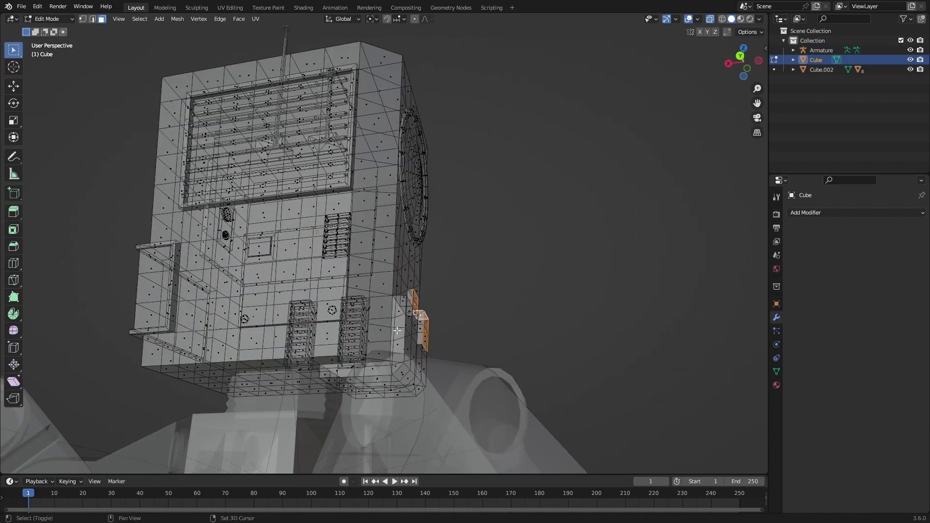
left_click(709, 23)
key("Tab")
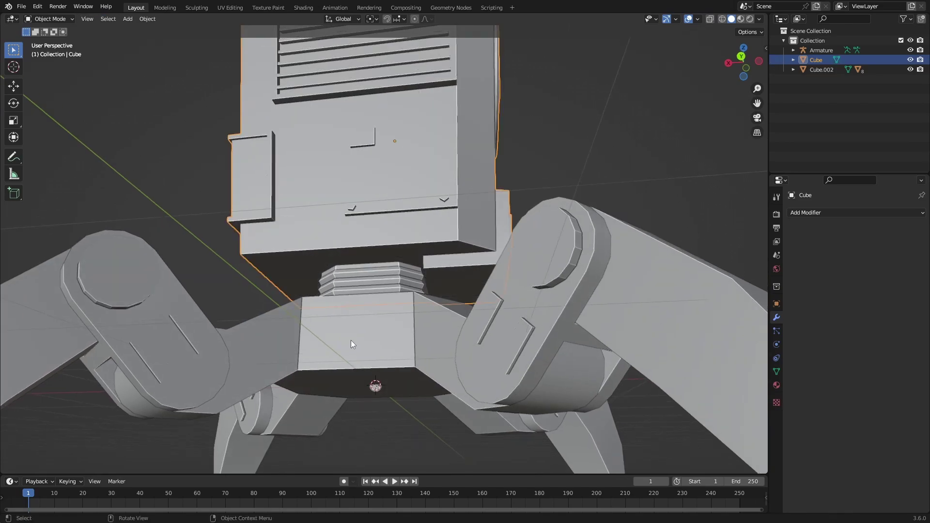
left_click(356, 354)
key("slash")
key("slash")
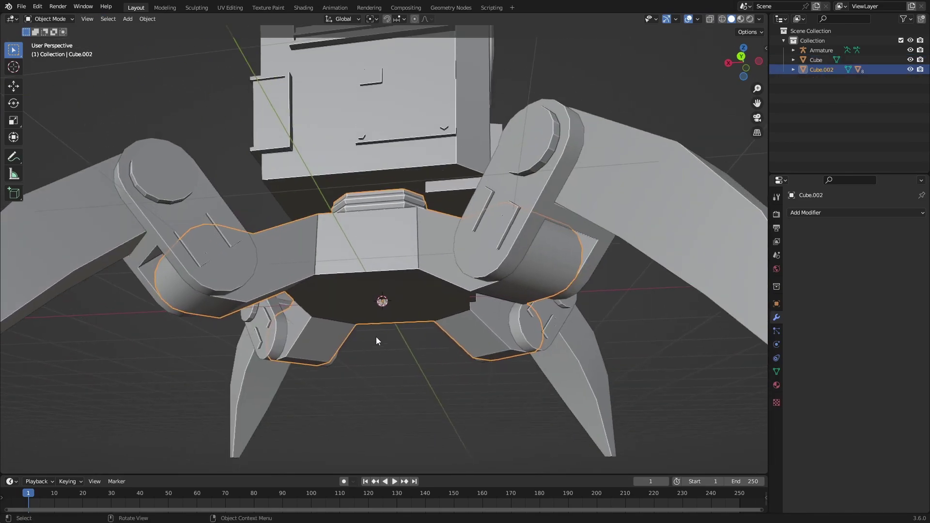
Isolate the body in local view and snap the 3D cursor to the centre vertex of its underside
left_click(380, 220)
key("slash")
middle_click_drag(376, 366, 420, 278)
key("Tab")
scroll(392, 267, "up", 5)
key("shift+s")
left_click(419, 315)
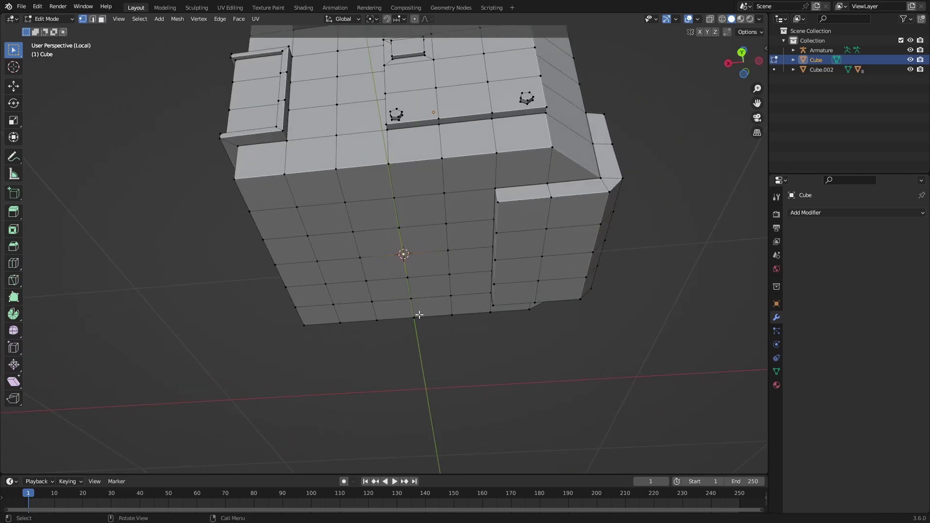
key("Tab")
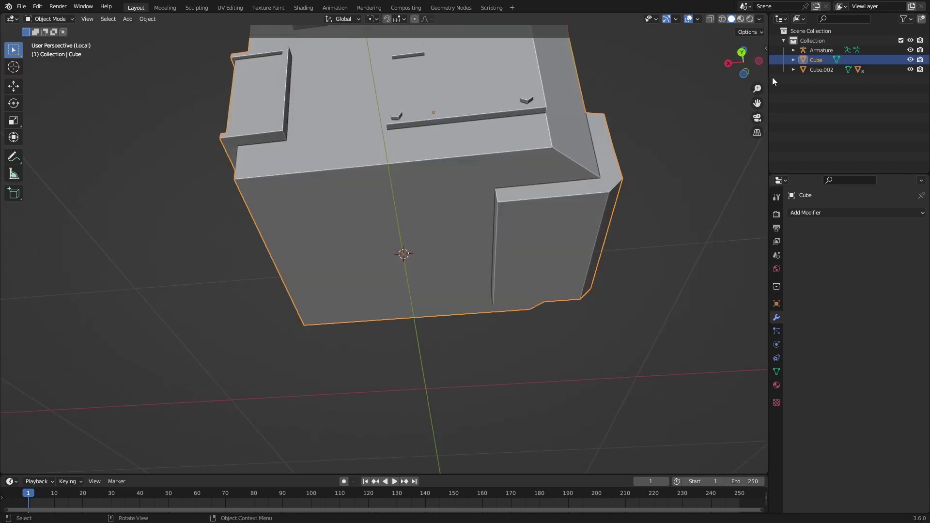
Snap the armature to the 3D cursor under the body, leave local view, and switch to wireframe display
left_click(821, 50)
key("shift+s")
left_click(369, 308)
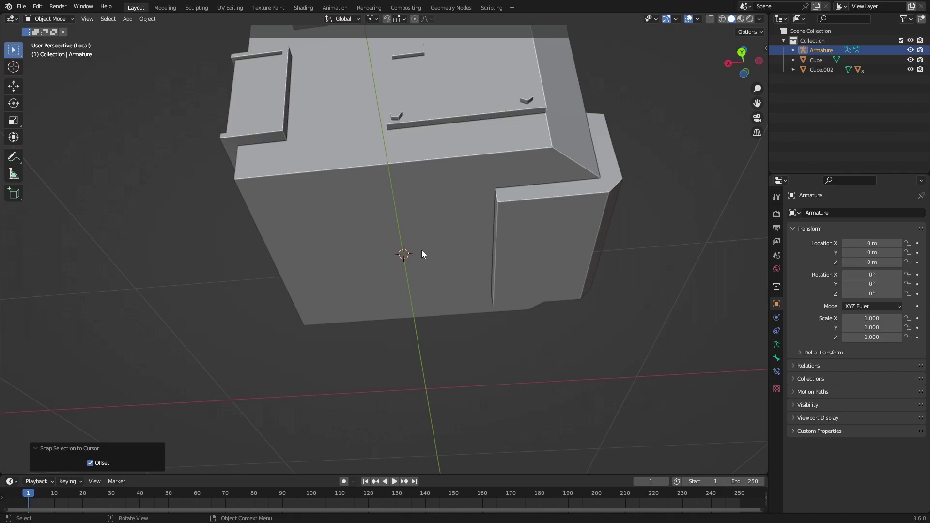
key("KP_Divide")
middle_click_drag(422, 245, 424, 291)
key("shift+z")
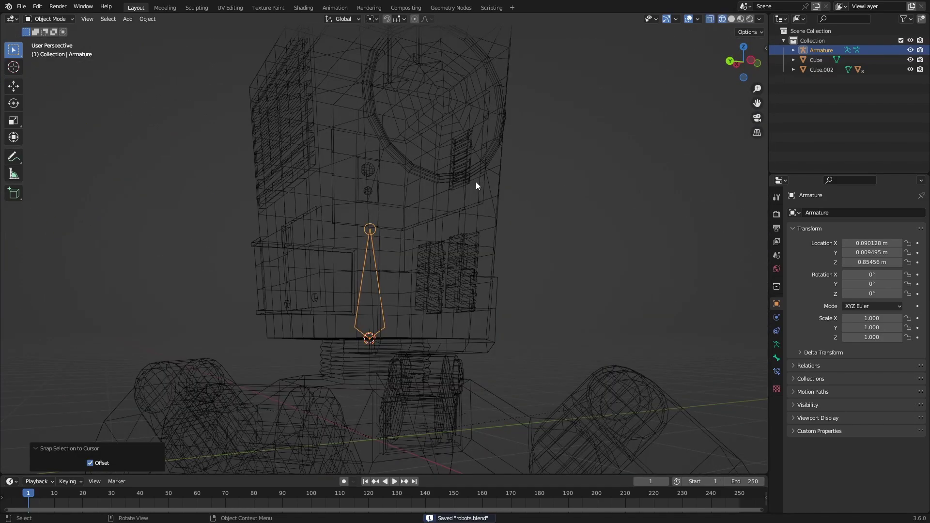
Set the 3D cursor at the centre of the body's top and reopen the armature in Edit Mode
middle_click_drag(476, 181, 388, 204)
key("Tab")
scroll(392, 280, "down", 2)
key("Tab")
left_click(406, 275)
key("Tab")
key("Tab")
left_click(821, 49)
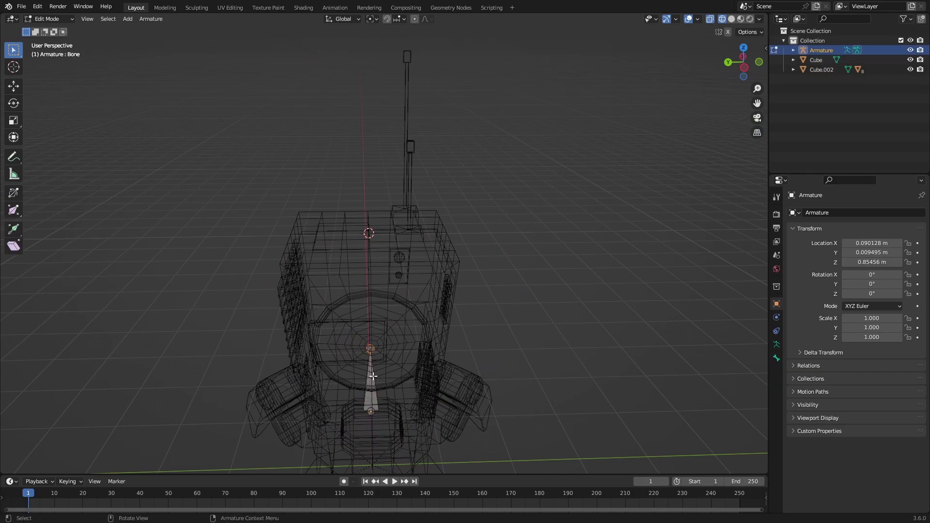
Snap the tip of the body bone to the 3D cursor at the top of the body
middle_click_drag(373, 376, 400, 285, "shift")
scroll(401, 284, "up", 3)
key("shift+s")
left_click(361, 179)
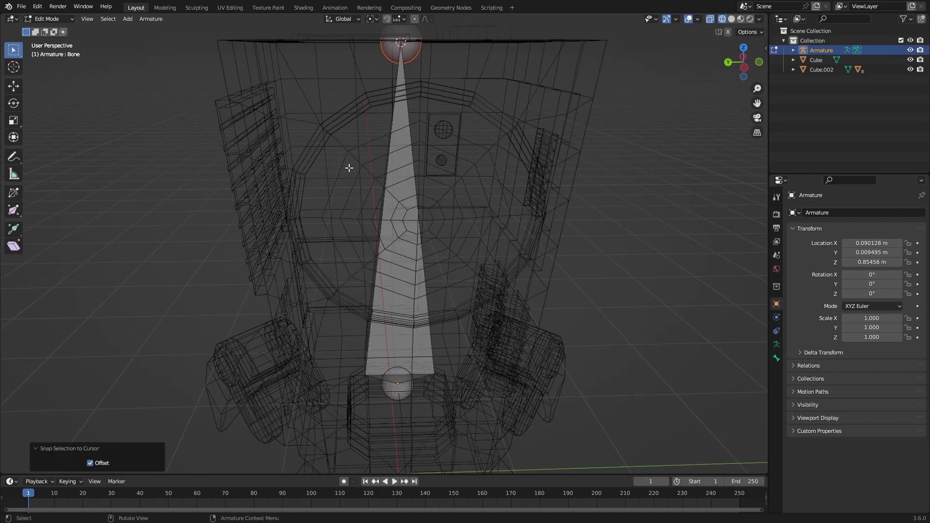
mouse_move(348, 167)
middle_mouse_down()
mouse_move(357, 191)
mouse_move(364, 160)
middle_mouse_up()
scroll(388, 204, "down", 8)
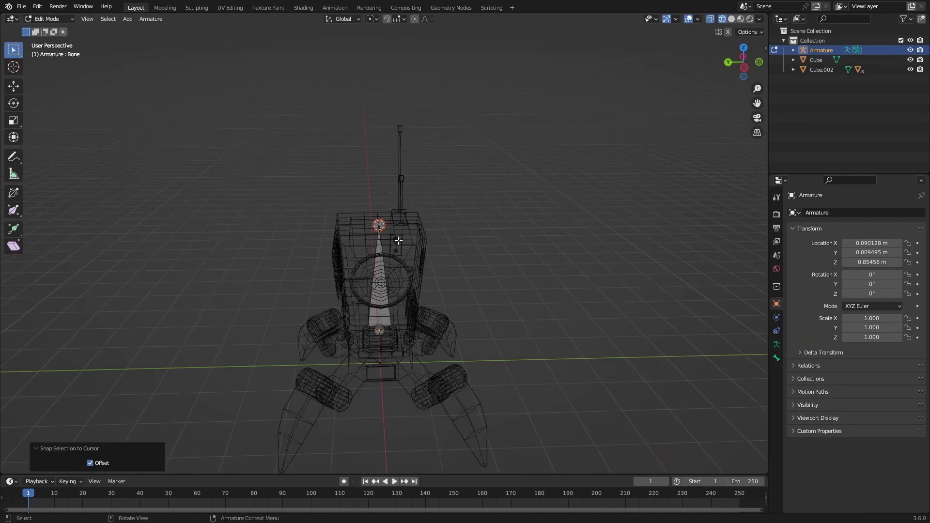
Return to Object Mode and examine the body mesh around the lengthened bone
key("Tab")
left_click(426, 271)
middle_click_drag(421, 276, 395, 250)
scroll(402, 266, "up", 3)
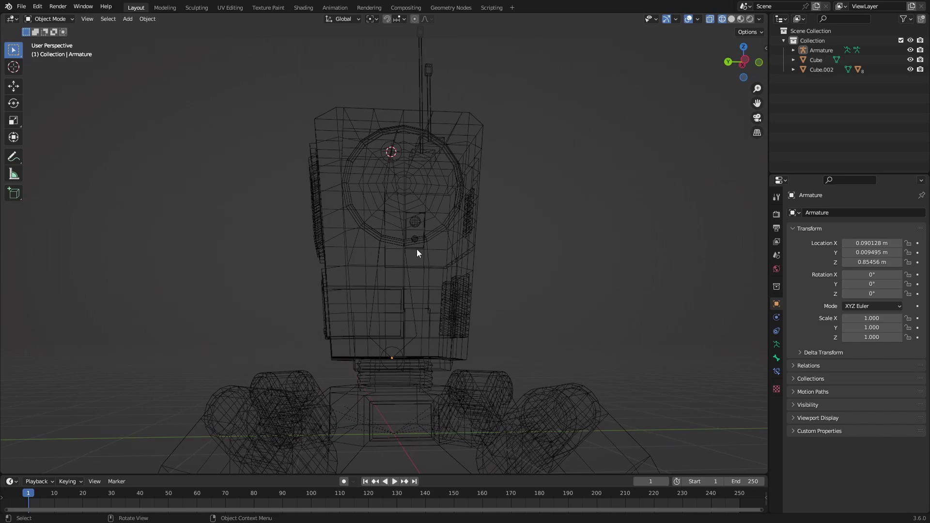
scroll(426, 277, "down", 4)
scroll(427, 277, "up", 4)
middle_click_drag(427, 277, 368, 213)
left_click(367, 215)
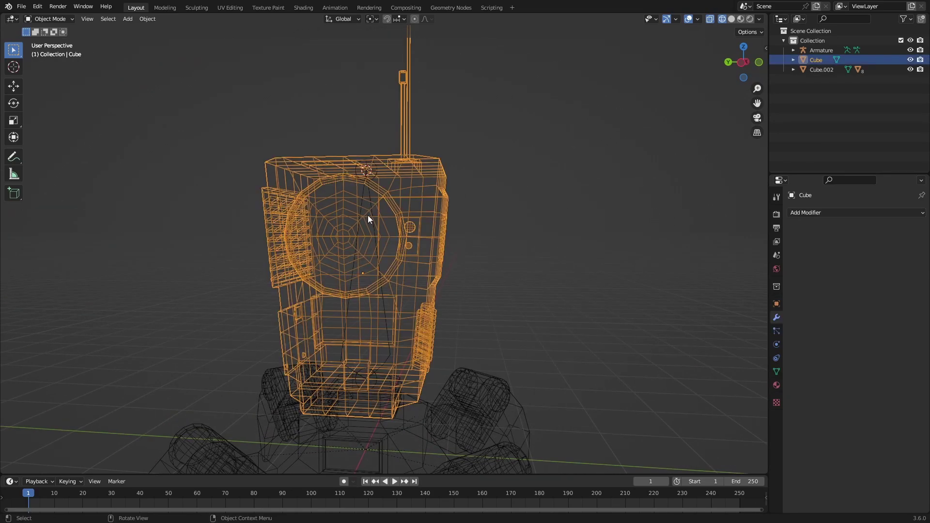
Select the leg base object and snap the 3D cursor to it
left_click(373, 226)
left_click(374, 224)
left_click(374, 225)
middle_click_drag(377, 269, 373, 332, "shift")
scroll(388, 237, "up", 2)
key("Tab")
key("Tab")
left_click(380, 320)
key("shift+s")
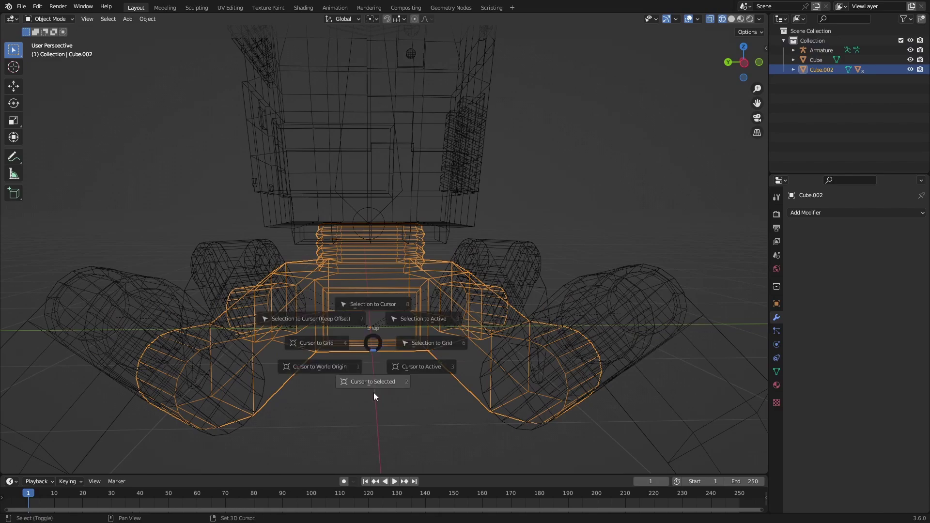
left_click(374, 393)
In the armature's Edit Mode, extrude a bone from the body bone's root joint and snap its tip to the 3D cursor
key("Tab")
key("Tab")
left_click(374, 217)
left_click(379, 222)
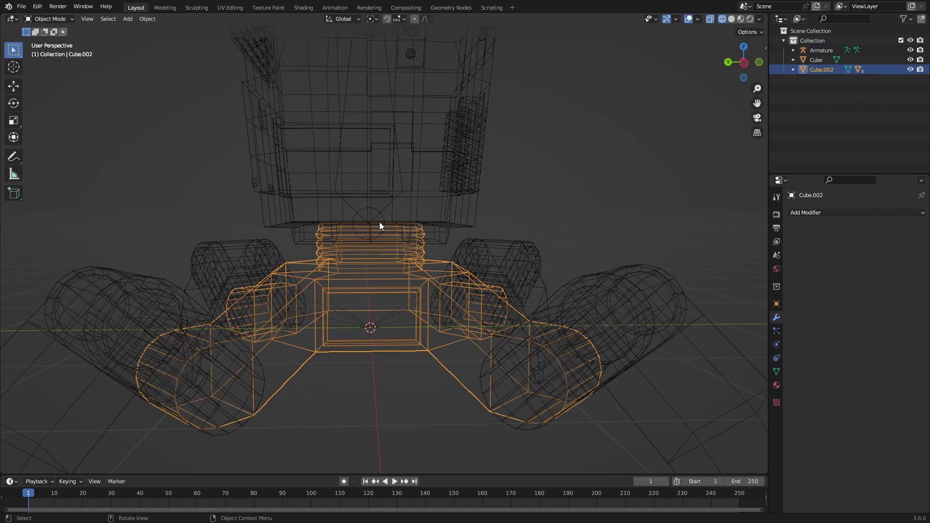
left_click(380, 222)
left_click(379, 222)
left_click(385, 216)
key("Tab")
left_click(377, 231)
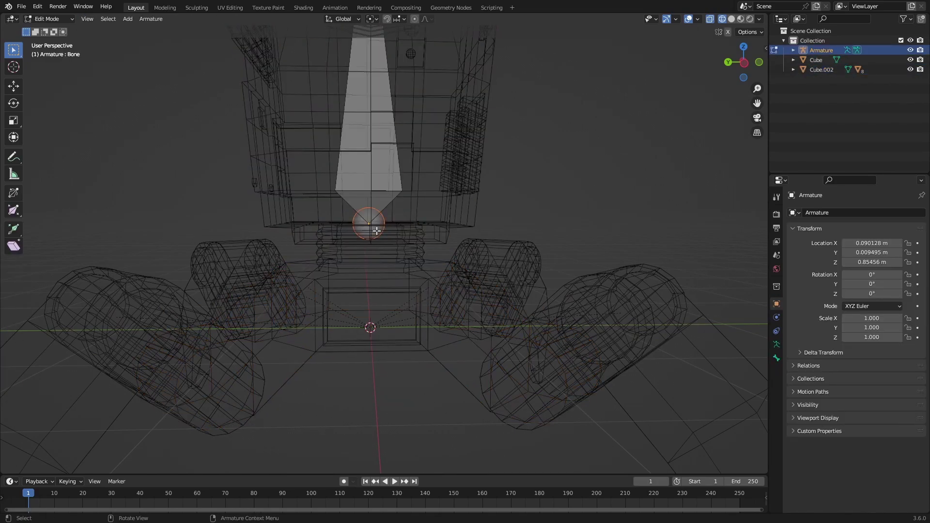
left_click(379, 343)
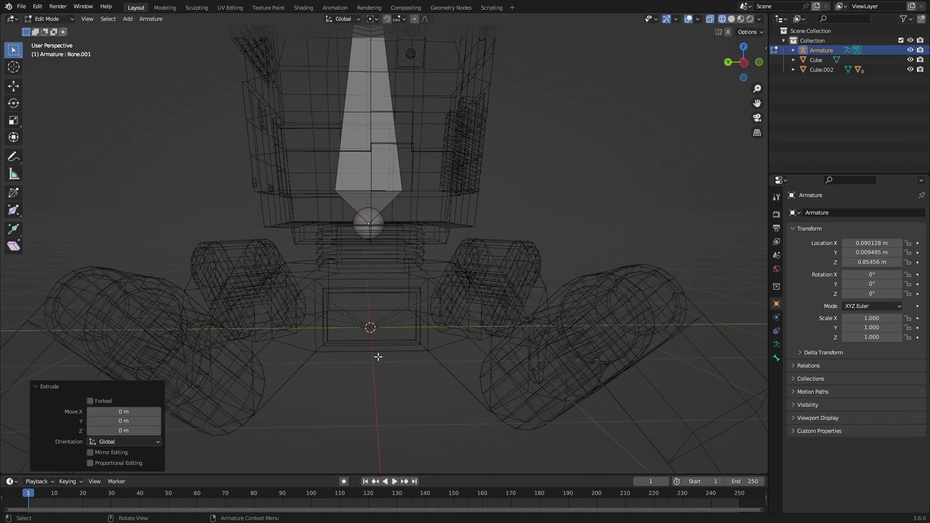
key("shift+s")
left_click(327, 320)
Raise the neck bone's tip to the top of the leg base and extrude another bone down to the 3D cursor, saving the file
middle_click_drag(371, 344, 404, 268)
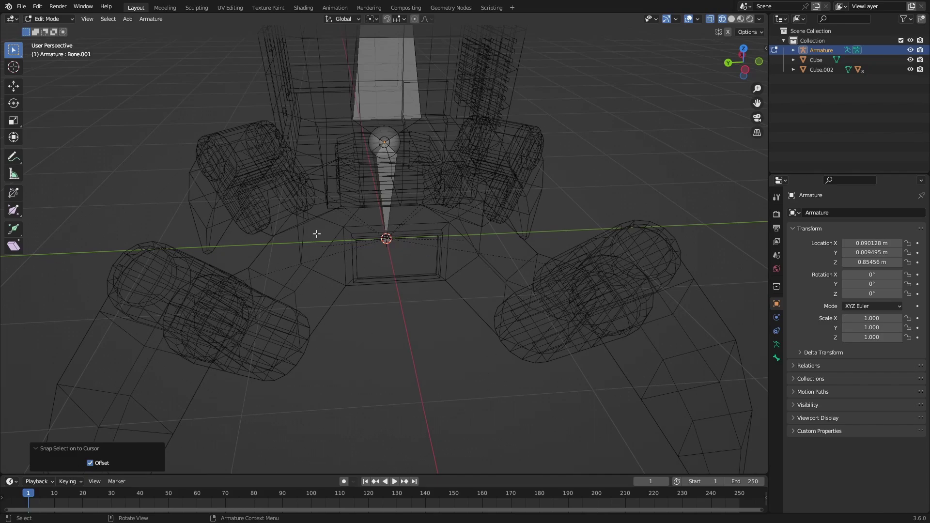
middle_click_drag(339, 244, 393, 198)
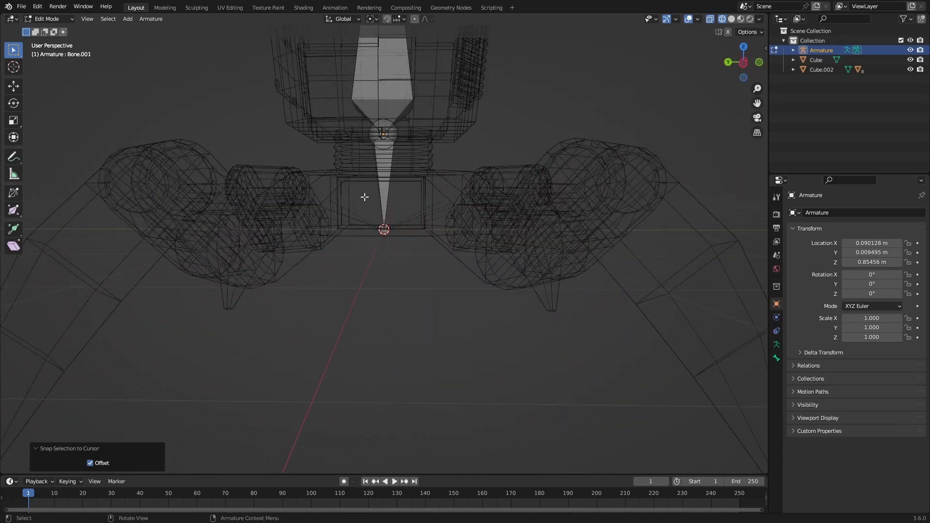
middle_click_drag(403, 199, 383, 219)
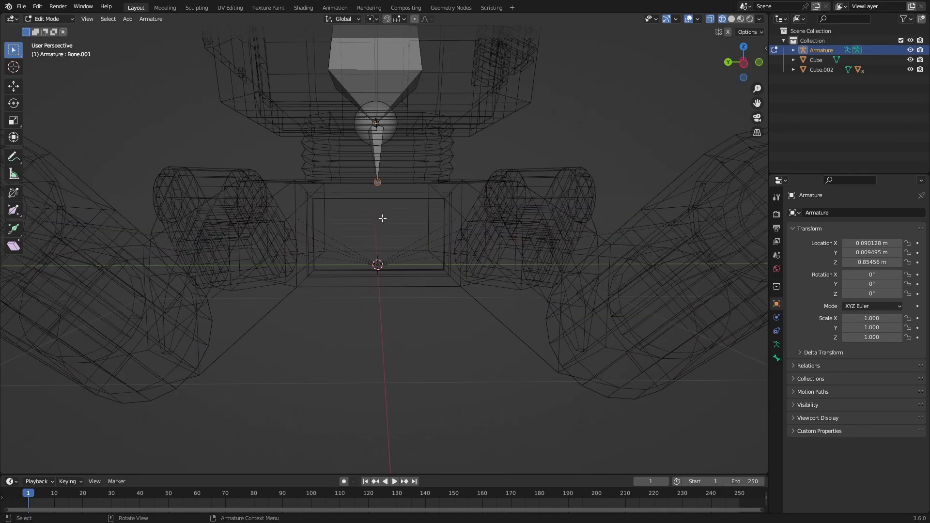
left_click(388, 281)
key("shift+s")
left_click(356, 243)
scroll(370, 287, "down", 2)
mouse_move(375, 274)
middle_mouse_down()
mouse_move(354, 322)
mouse_move(268, 351)
mouse_move(378, 286)
middle_mouse_up()
key("ctrl+s")
scroll(370, 286, "down", 3)
scroll(365, 293, "up", 5)
Try rotating the bone inside the leg base
left_click(380, 235)
key("r")
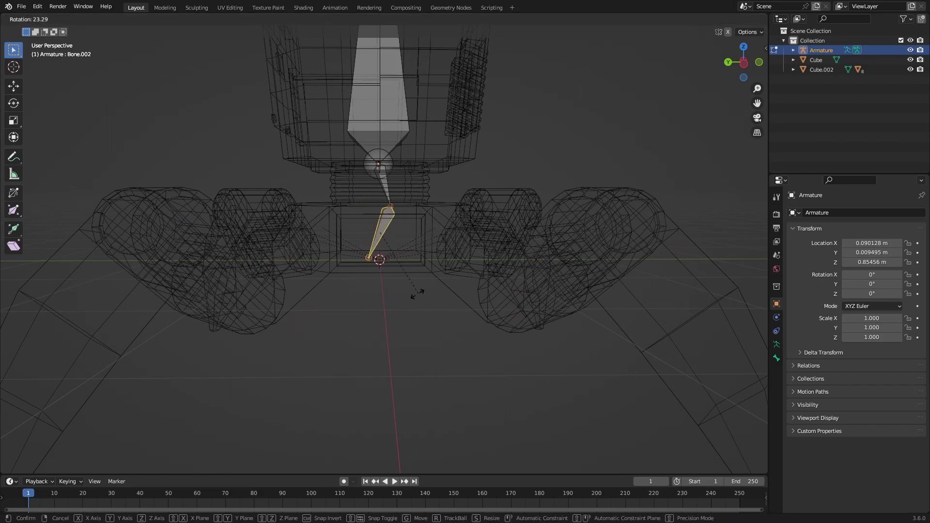
right_click(418, 253)
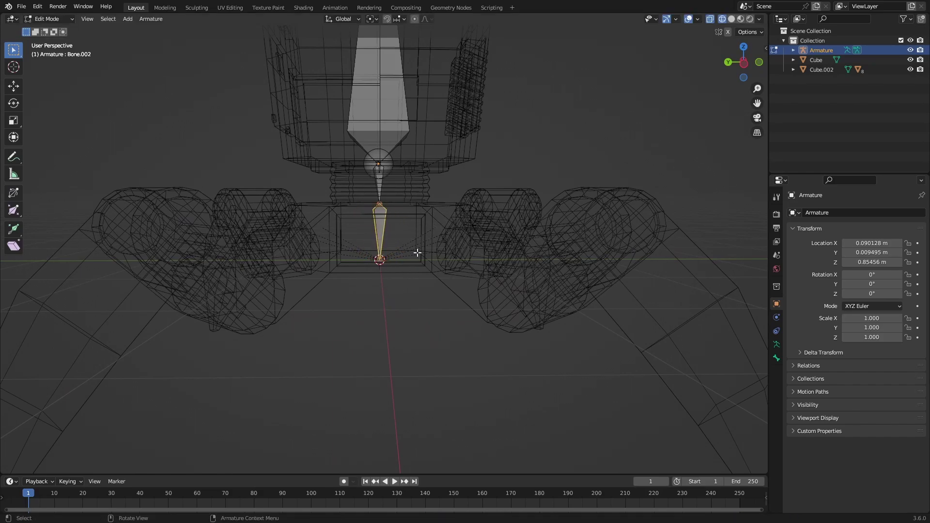
key("ctrl+s")
Extrude three bones from the leg base through one leg's two joints to the foot tip, using cursor snaps from the leg mesh, and save
middle_click_drag(417, 280, 459, 245)
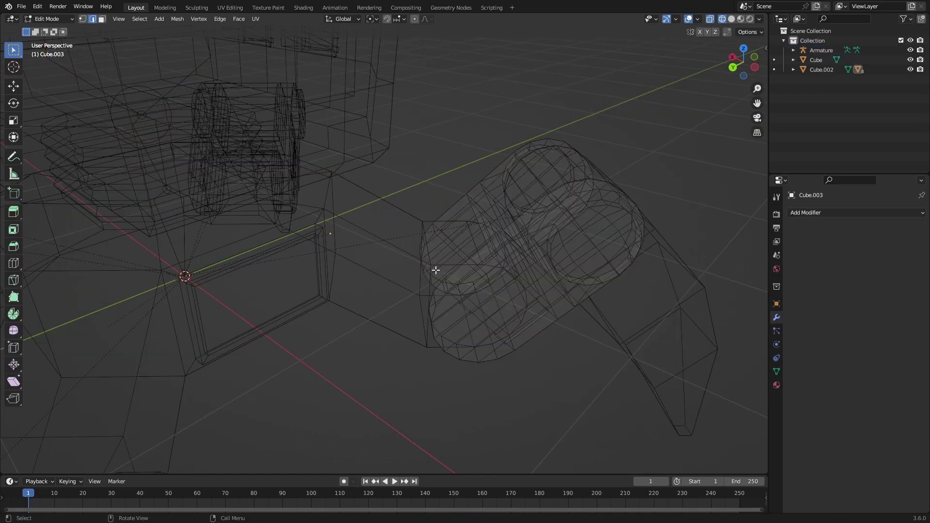
key("l")
middle_click_drag(438, 266, 447, 245)
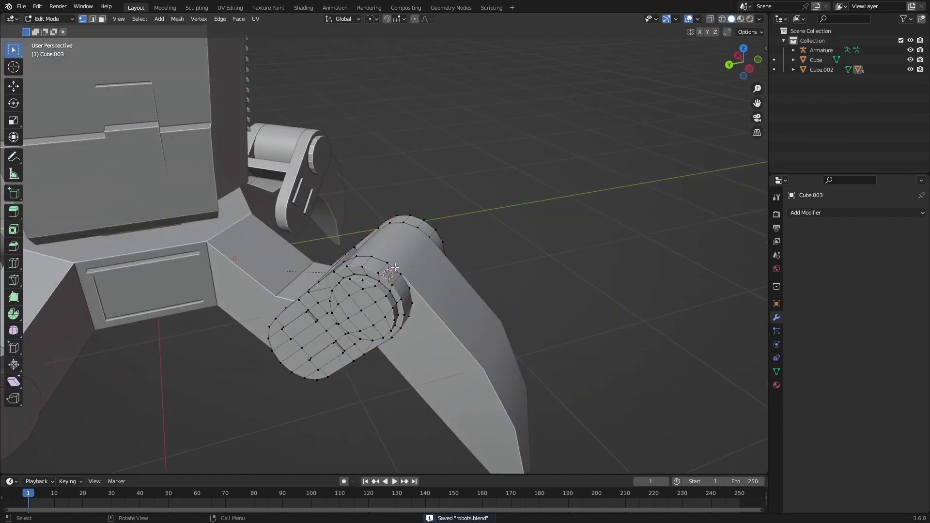
key("Tab")
key("shift+z")
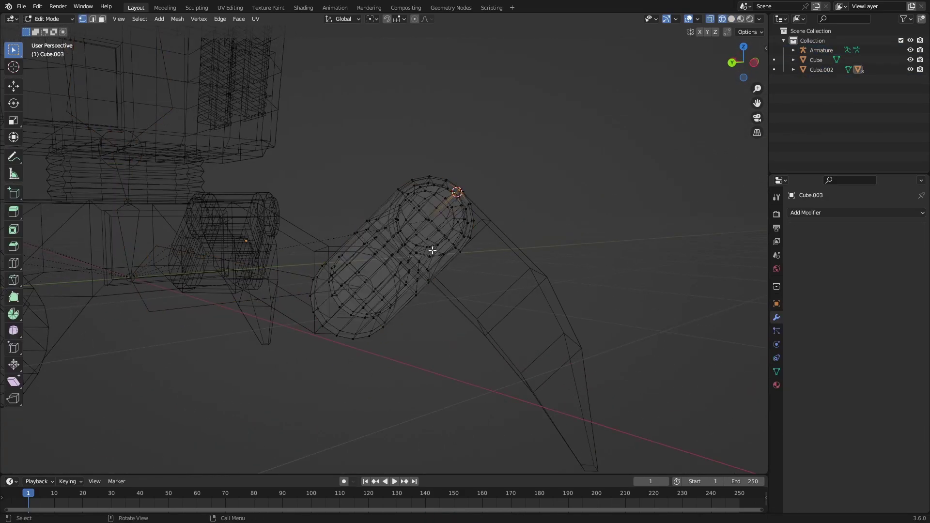
key("l")
key("ctrl+s")
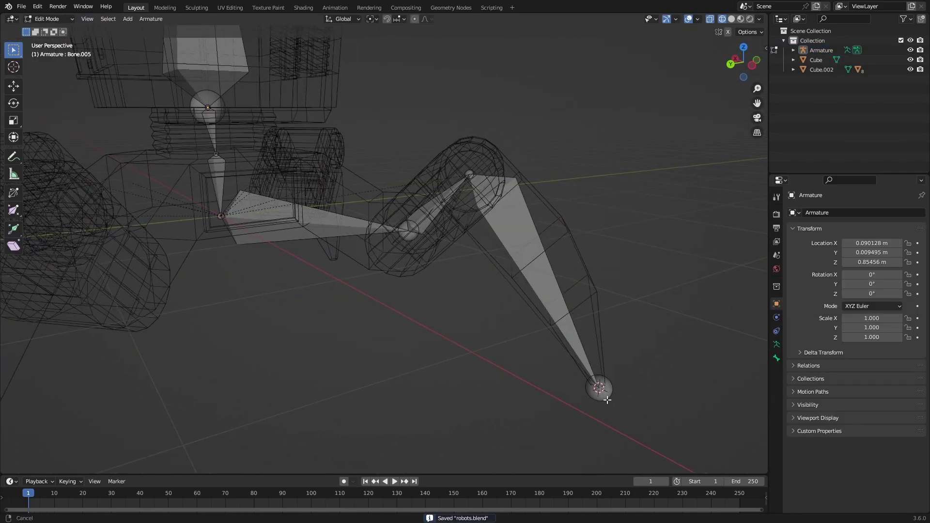
In top view, extrude a bone outward from the foot tip along the leg's direction, save, and return to Object Mode
middle_click_drag(608, 401, 335, 403)
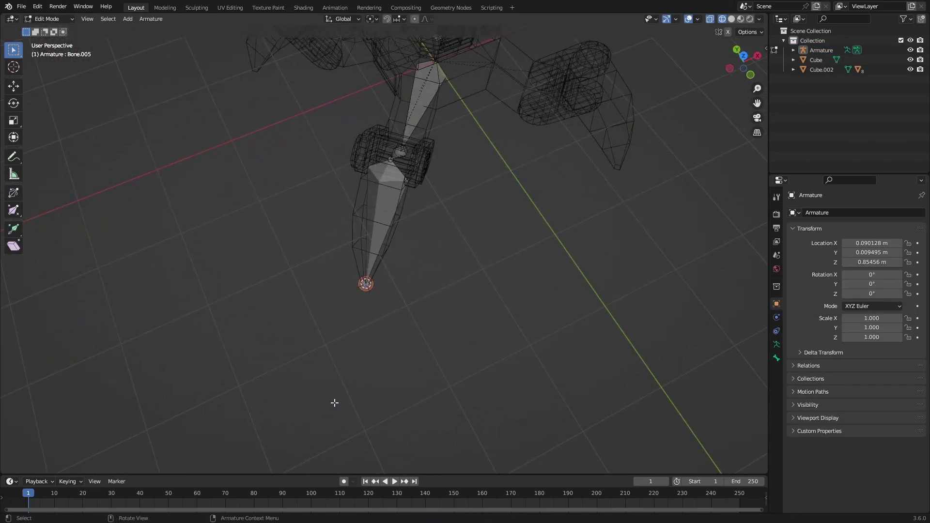
key("KP_7")
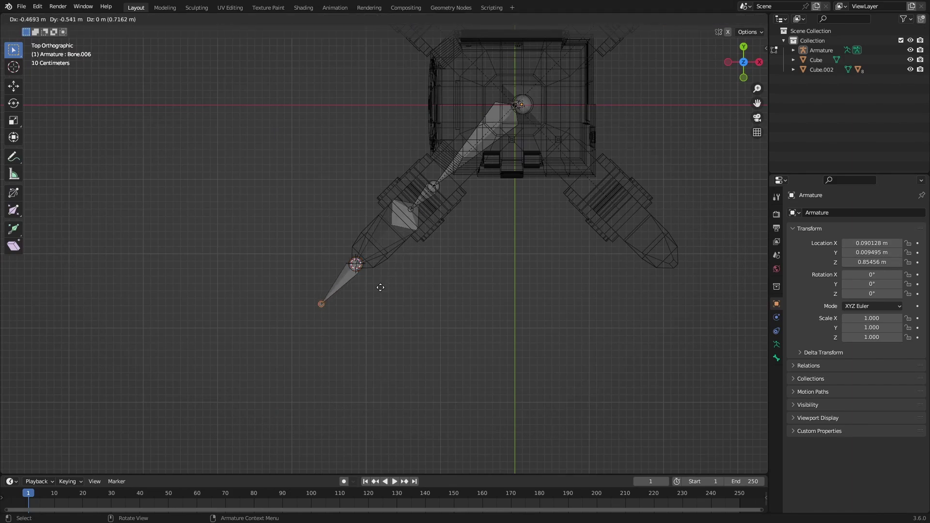
left_click(359, 308)
key("ctrl+s")
key("Tab")
Try moving the armature to see how the leg bones behave
middle_click_drag(371, 326, 464, 256)
middle_click_drag(415, 284, 482, 336)
left_click(503, 336)
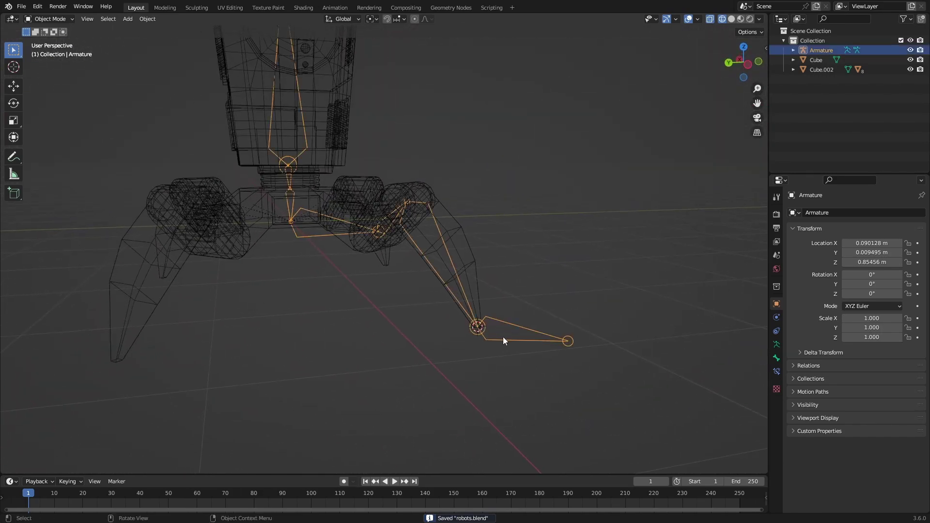
key("g")
right_click(484, 316)
Copy the leg's bone chain to the other three legs of the robot
middle_click_drag(484, 316, 375, 165)
left_click(516, 317)
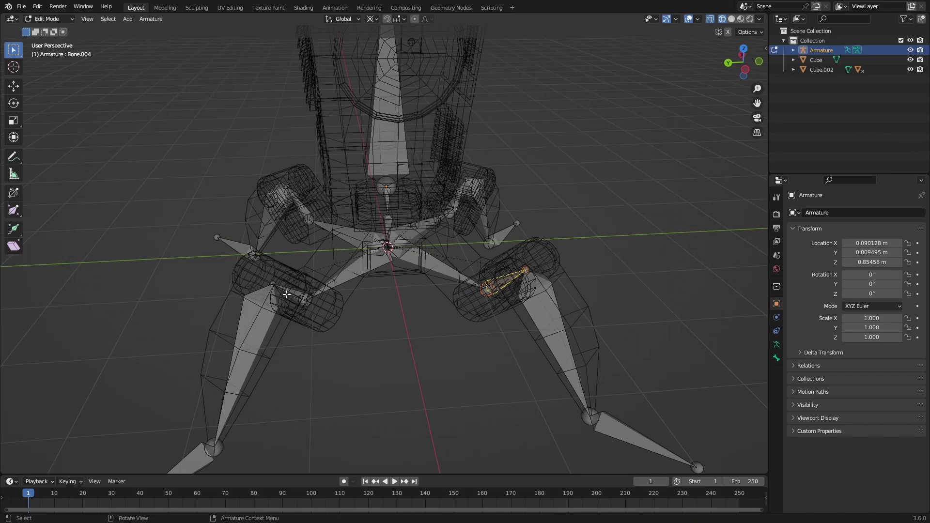
Try moving the inner joint of one copied leg chain
left_click(301, 301)
key("g")
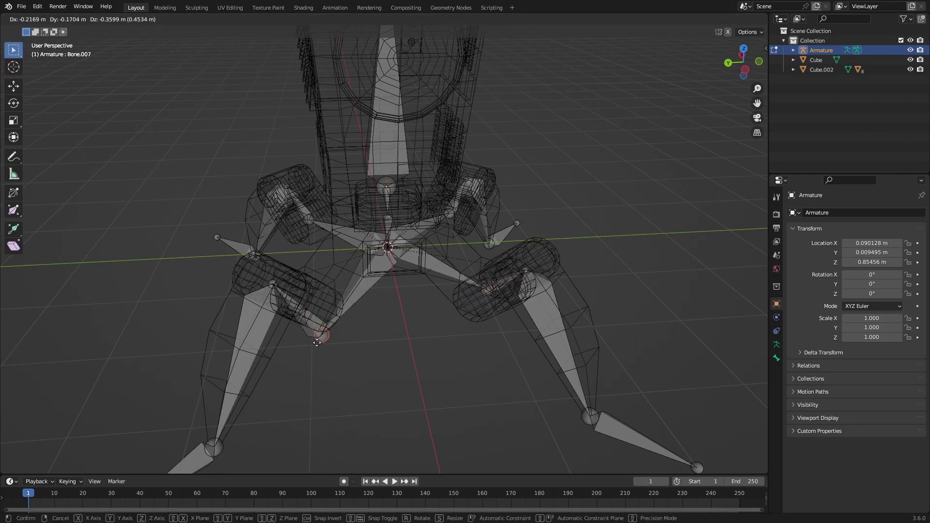
right_click(317, 333)
Return to Object Mode, save the file, and clear the selection
key("Tab")
scroll(397, 324, "down", 6)
key("ctrl+s")
left_click(388, 324)
Switch to solid shading and join the body, leg base and leg meshes into one object with the armature hidden
scroll(388, 324, "up", 6)
middle_click_drag(387, 324, 423, 274)
left_click(370, 147)
scroll(423, 274, "up", 3)
scroll(402, 277, "down", 2)
key("shift+z")
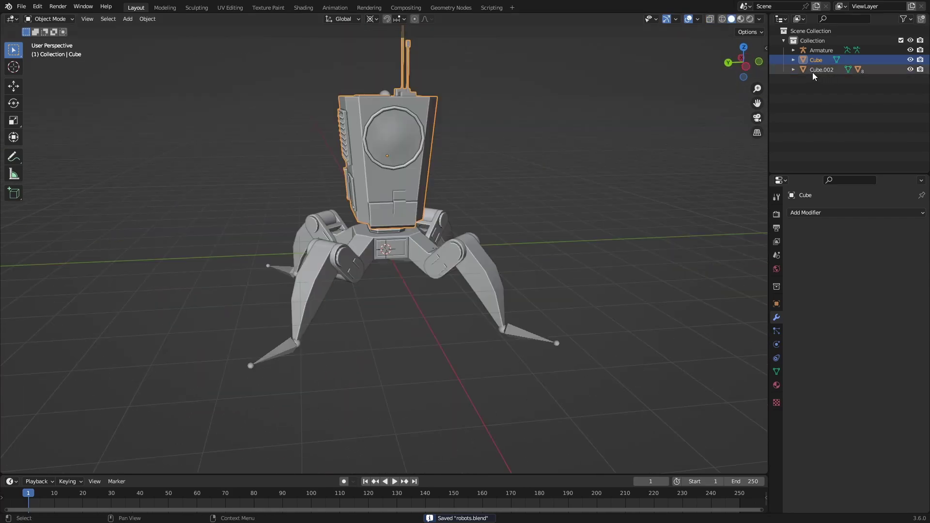
left_click(817, 70, "ctrl")
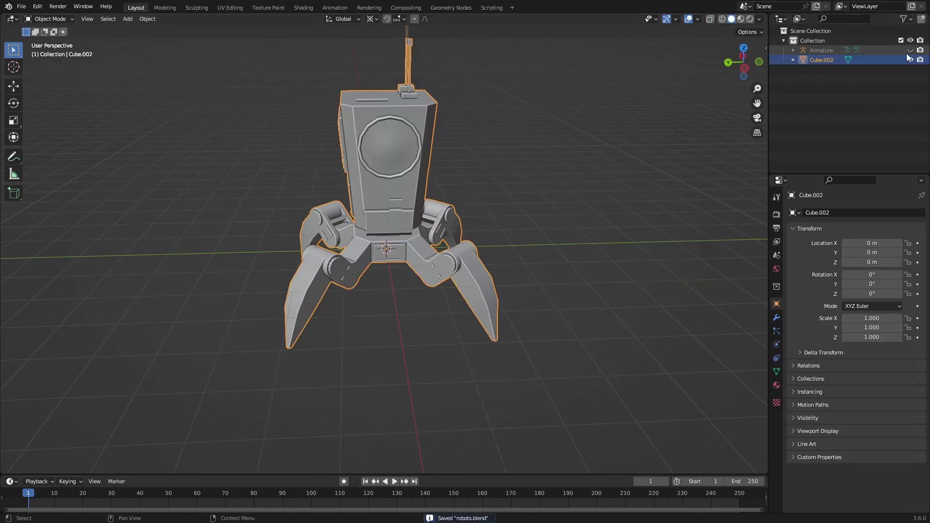
Show the armature again and parent the joined robot mesh to it with empty groups
left_click(911, 50)
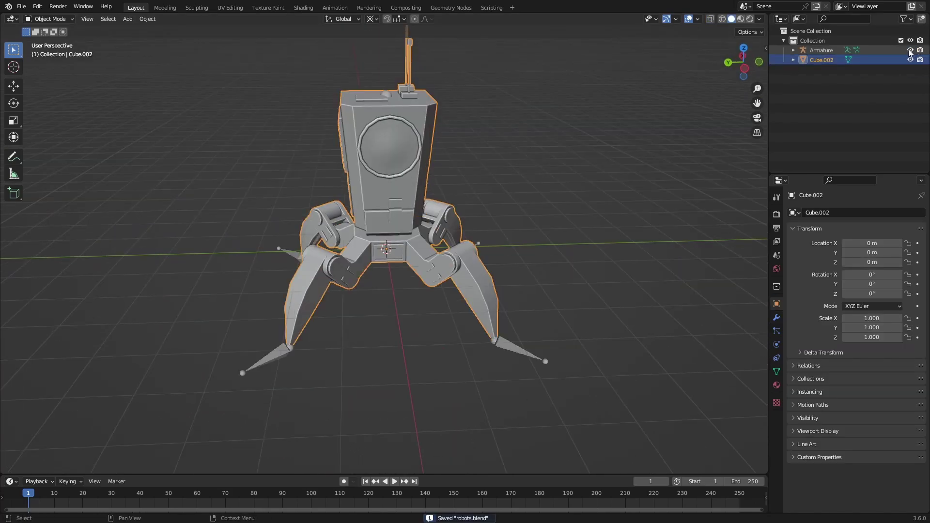
left_click(510, 346, "shift")
key("ctrl+p")
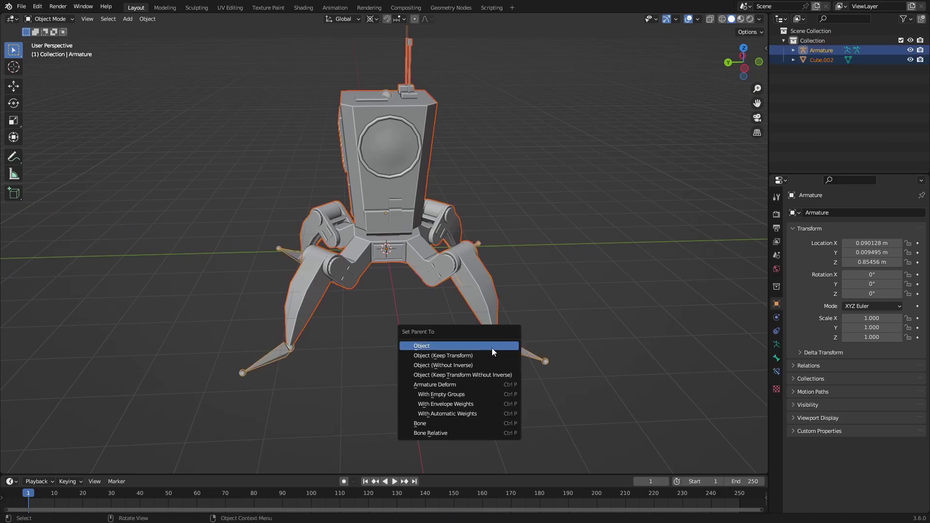
left_click(423, 395)
Shade the robot mesh smooth with Auto Smooth at 30° and save the file
scroll(414, 333, "up", 4)
middle_click_drag(414, 332, 478, 324)
left_click(526, 281)
middle_click_drag(526, 281, 435, 289)
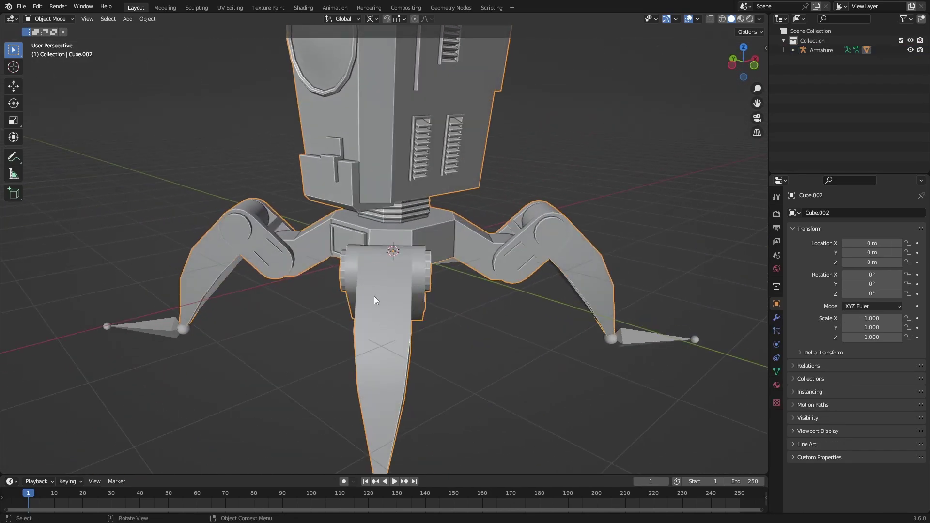
right_click(472, 270)
left_click(446, 219)
middle_click_drag(475, 242, 461, 279)
key("ctrl+s")
scroll(461, 278, "down", 5)
Open the robot mesh's vertex groups, select the first bone's group, and save the file
left_click(776, 332)
left_click(775, 371)
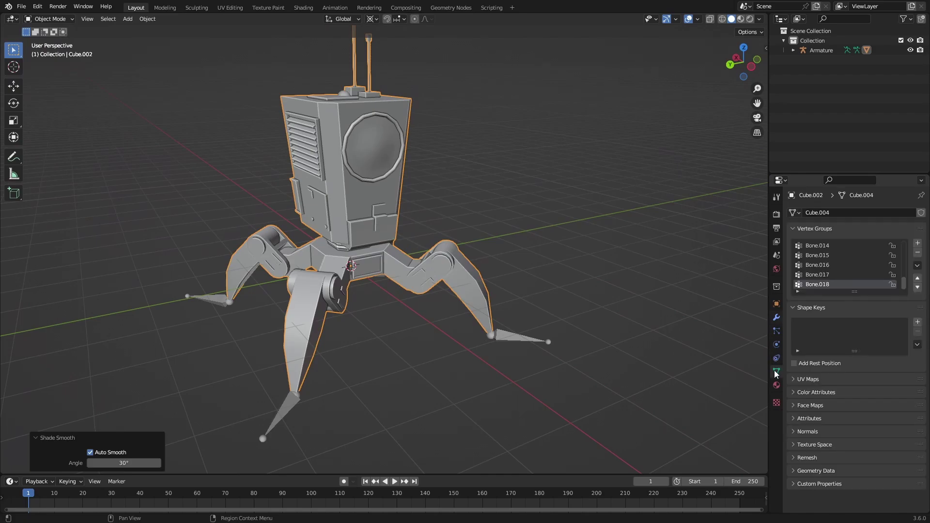
scroll(816, 254, "up", 5)
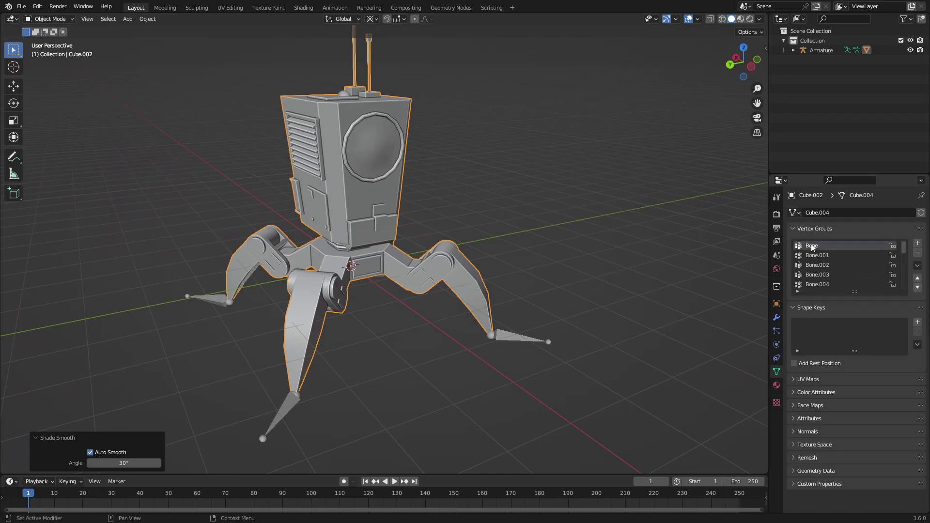
mouse_move(426, 265)
middle_mouse_down()
mouse_move(406, 266)
mouse_move(449, 286)
mouse_move(419, 324)
middle_mouse_up()
key("ctrl+s")
scroll(464, 298, "up", 3)
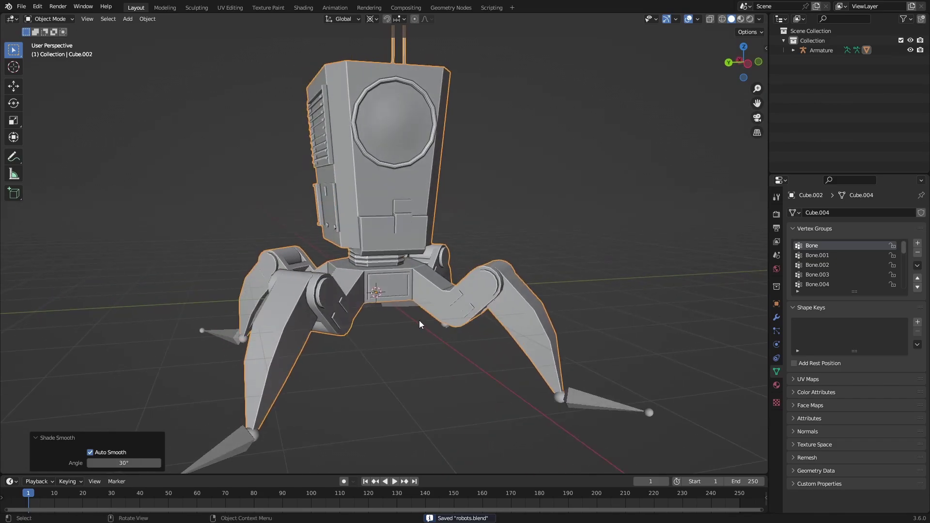
Open the armature in Edit Mode with wireframe display and rename the large upper bone to Body
left_click(415, 303)
key("Tab")
middle_click_drag(413, 274, 423, 234)
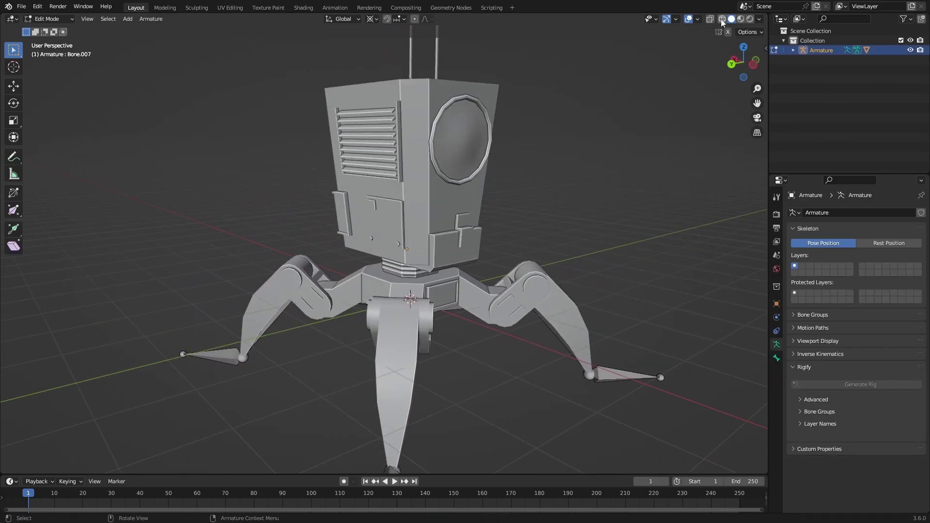
left_click(722, 19)
mouse_move(524, 218)
middle_mouse_down()
mouse_move(422, 201)
mouse_move(461, 253)
mouse_move(745, 351)
middle_mouse_up()
left_click(400, 202)
left_click(777, 359)
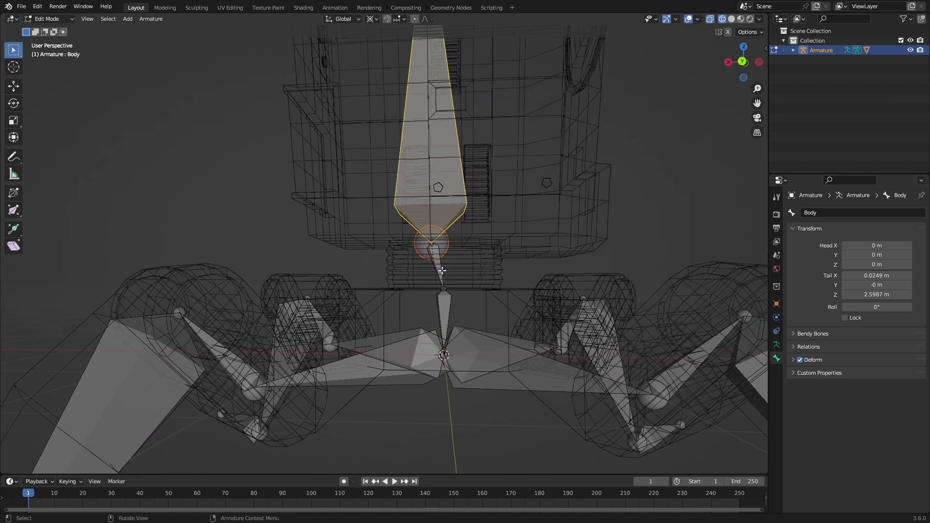
Rename the small bone beneath Body to Spring and the front-left hip bone to FL1, and save the file
left_click(442, 271)
middle_click_drag(442, 271, 545, 336)
left_click(408, 335)
middle_click_drag(408, 335, 427, 298)
key("ctrl+s")
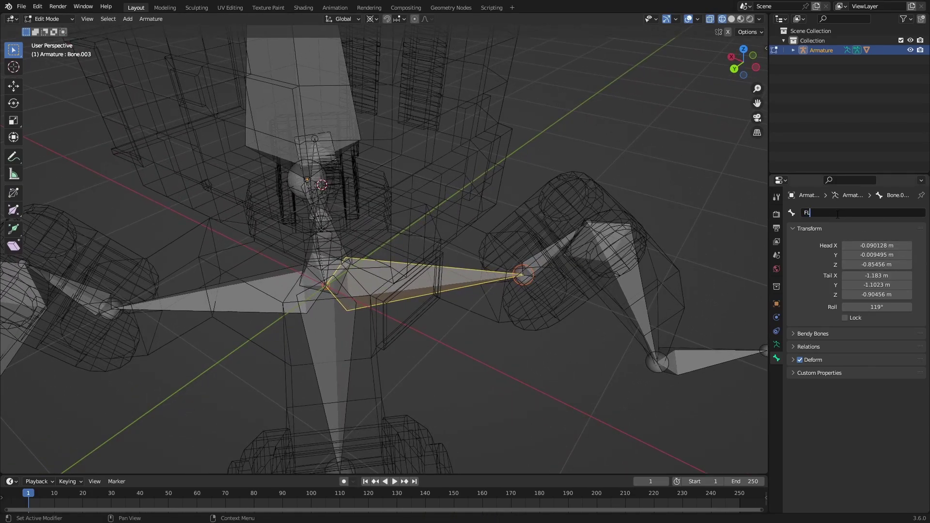
middle_click_drag(467, 308, 320, 341)
middle_click_drag(299, 281, 477, 291)
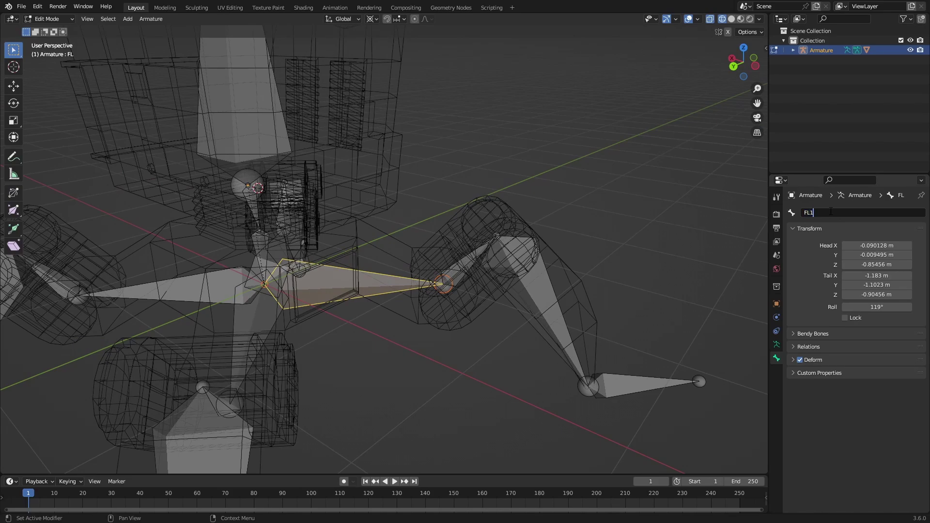
Rename the remaining leg bones with FL, FR, RR and RL names such as FL2, FL3 and FL IK, check the mesh's vertex group list, and save
left_click(467, 274)
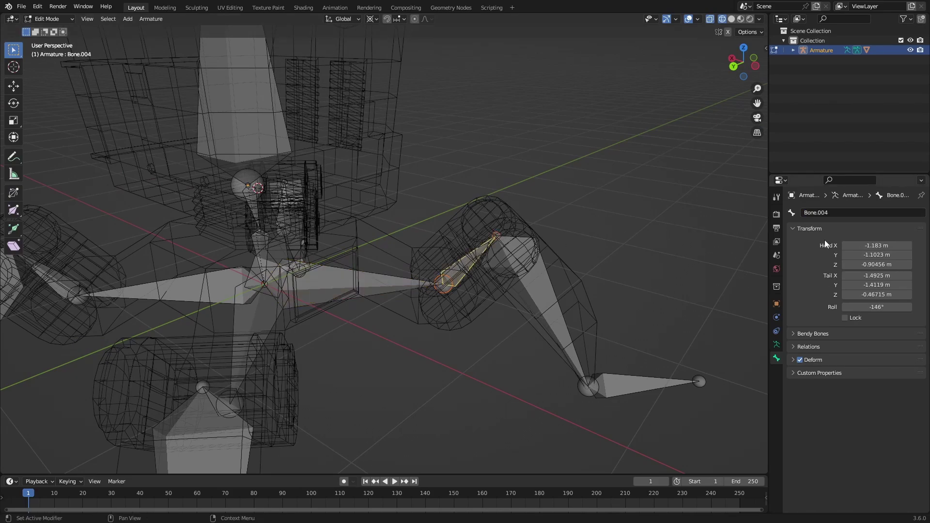
scroll(818, 279, "down", 4)
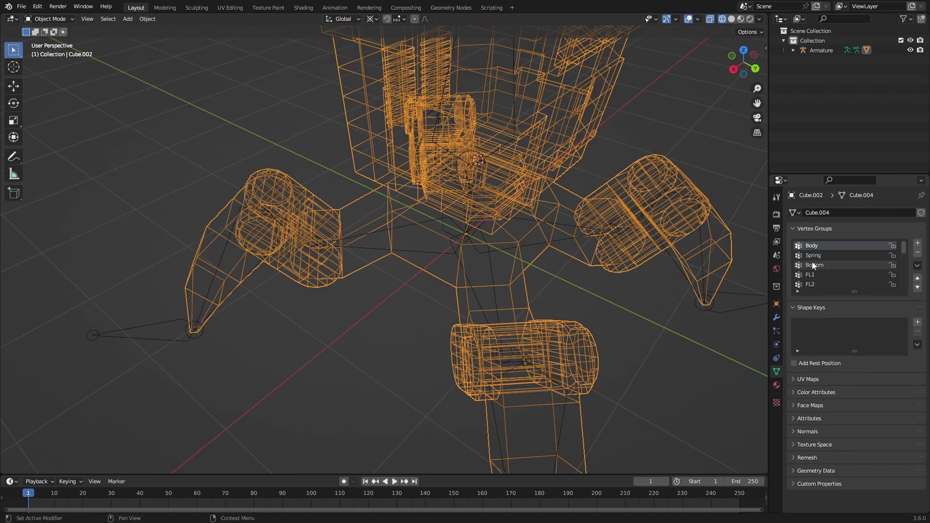
scroll(819, 275, "up", 7)
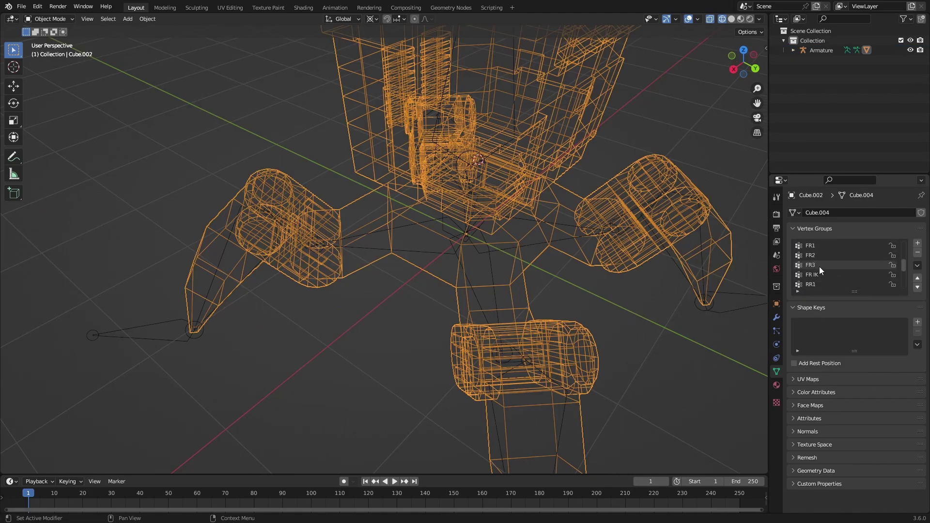
middle_click_drag(582, 245, 564, 264)
key("ctrl+s")
Open the robot mesh in Edit Mode and prepare a fresh selection for the vertex groups
left_click(646, 360)
middle_click_drag(647, 359, 590, 332, "shift")
scroll(589, 332, "up", 1)
scroll(566, 301, "up", 2)
left_click(544, 266)
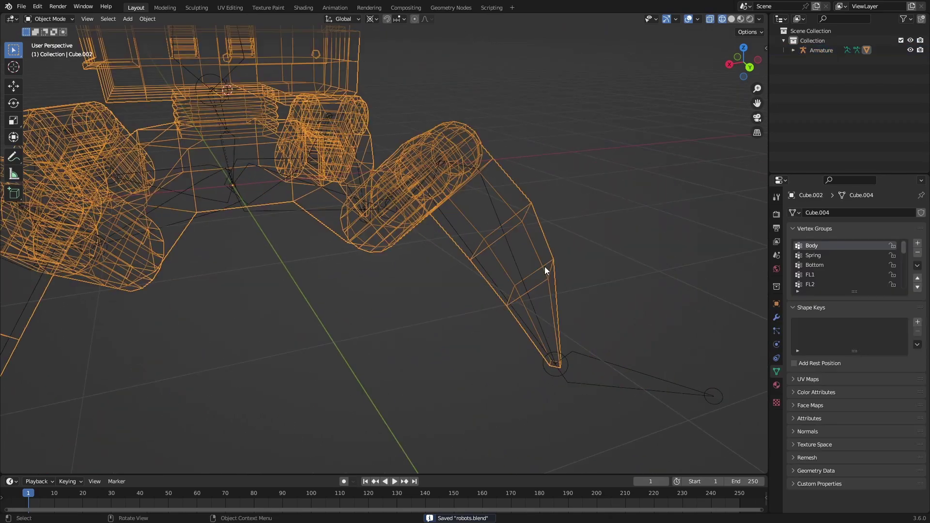
scroll(514, 264, "down", 2)
key("Tab")
middle_click_drag(484, 259, 486, 261)
scroll(487, 262, "up", 2)
key("a")
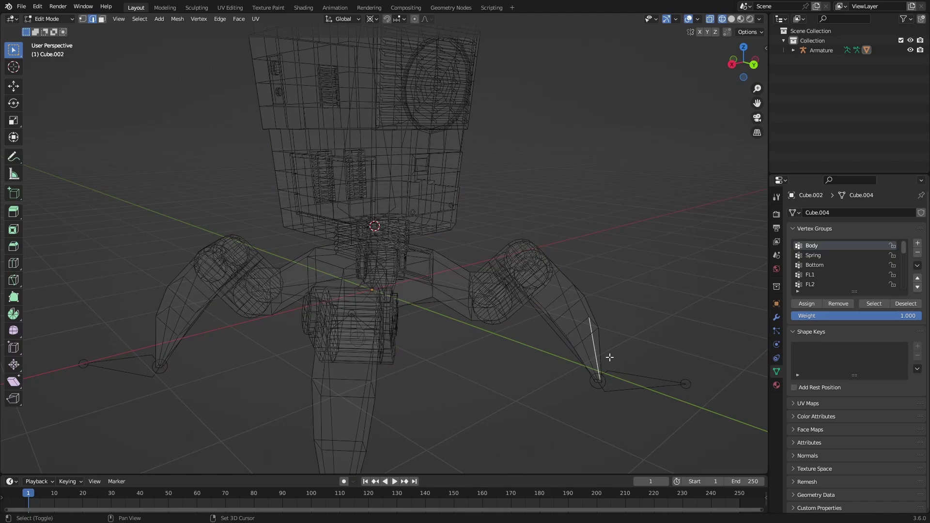
middle_click_drag(515, 216, 609, 336, "shift")
left_click(406, 259)
Select all linked upper-body pieces, delimited by seam, including antennas and vents, and assign them to the Body vertex group
middle_click_drag(495, 274, 440, 229)
key("l")
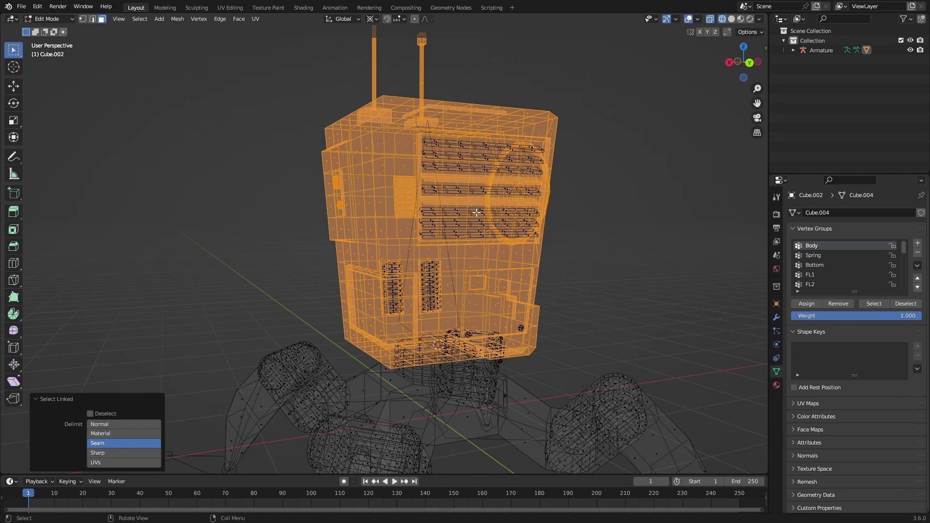
key("l")
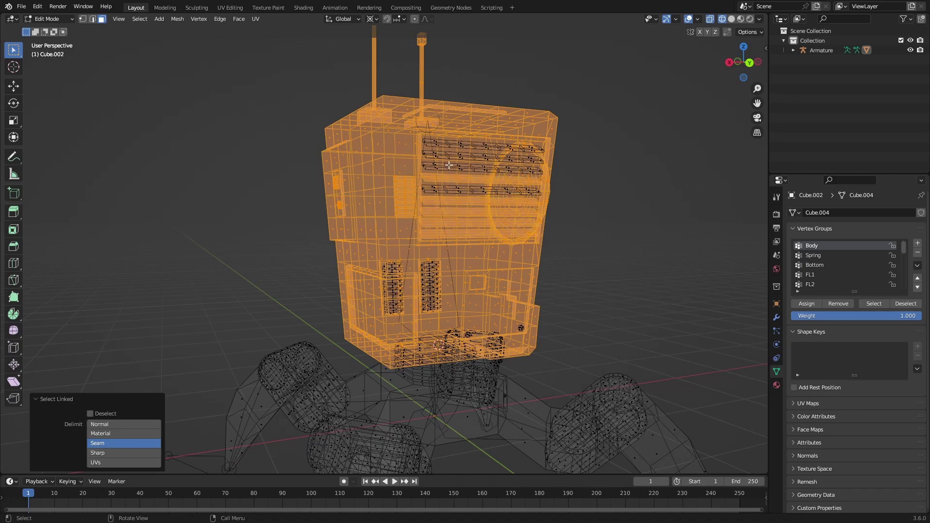
key("l")
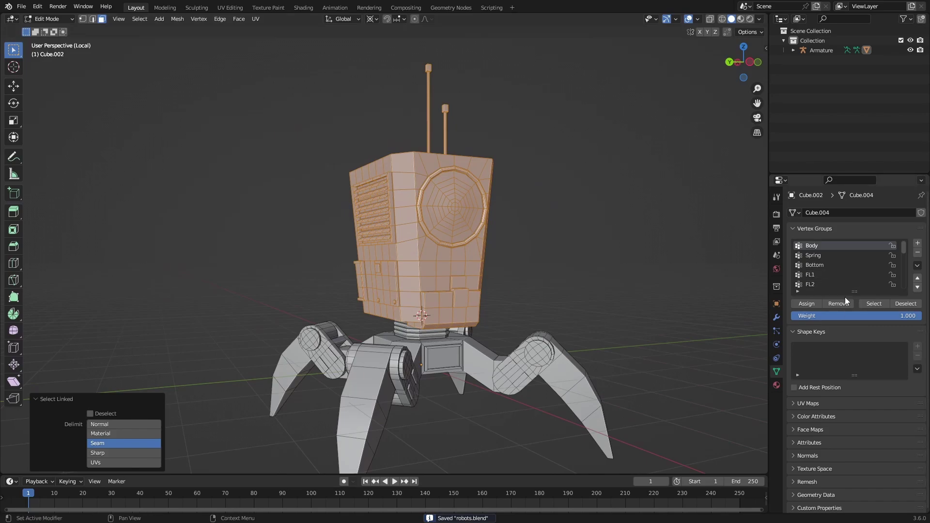
left_click(811, 303)
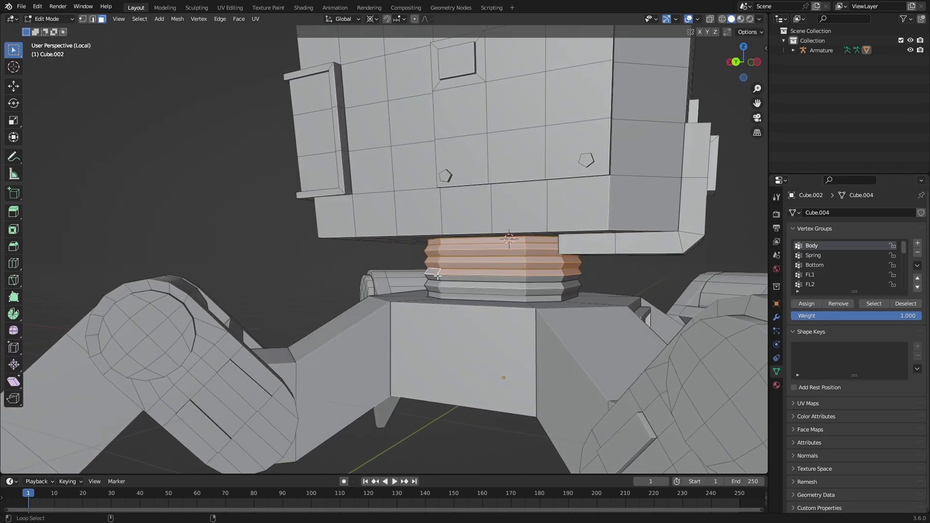
Select every face loop of the ribbed neck below the body and assign them to the Spring vertex group
left_click(437, 275, "alt+shift")
scroll(500, 349, "up", 5)
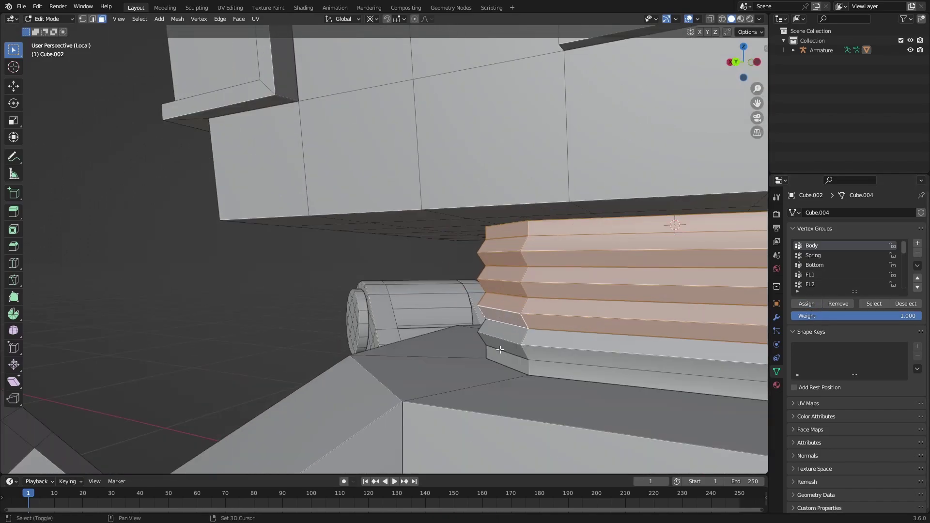
left_click(525, 339, "alt+shift")
left_click(522, 355, "alt+shift")
key("ctrl+z")
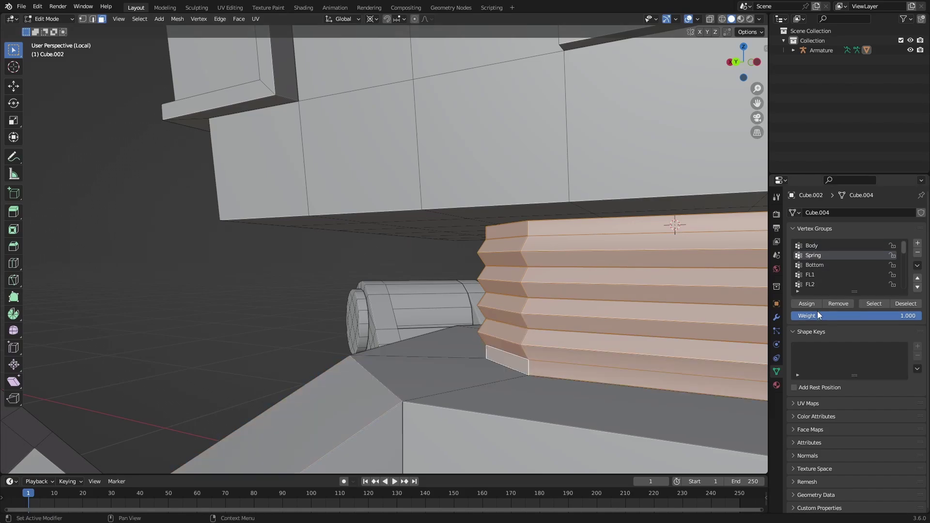
Select the linked central base with its hip arms, assign it to the Bottom vertex group, and save the file
scroll(465, 342, "down", 5)
middle_click_drag(463, 343, 533, 272)
left_click(463, 311)
key("l")
key("l")
left_click(905, 304)
middle_click_drag(388, 291, 495, 301)
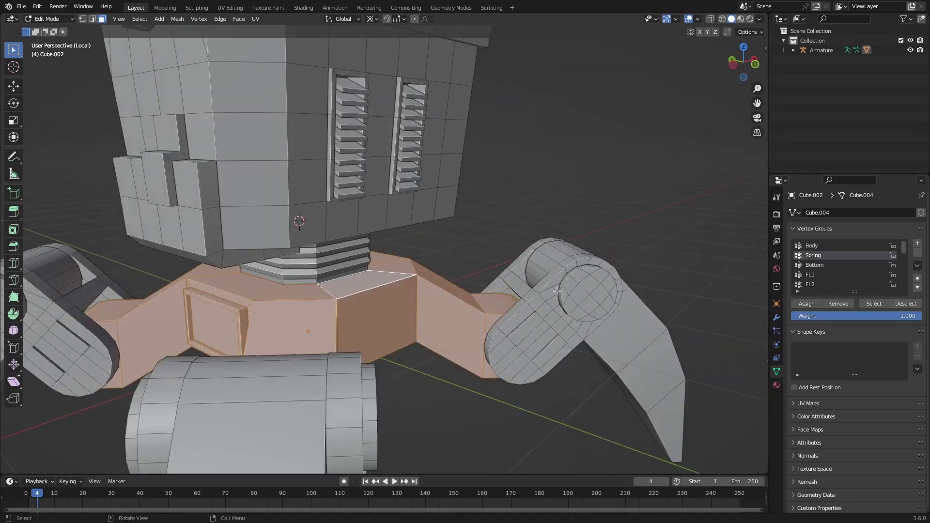
left_click(814, 265)
key("ctrl+s")
Select each leg's linked joint and lower-leg pieces, assign them to the matching FL, FR, RR and RL vertex groups, and save
middle_click_drag(329, 349, 318, 239)
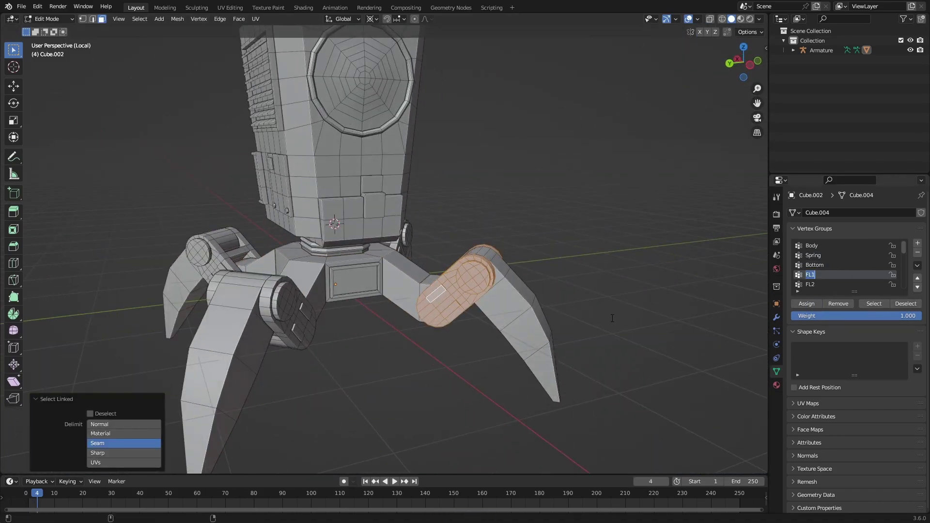
middle_click_drag(369, 315, 414, 328)
key("ctrl+l")
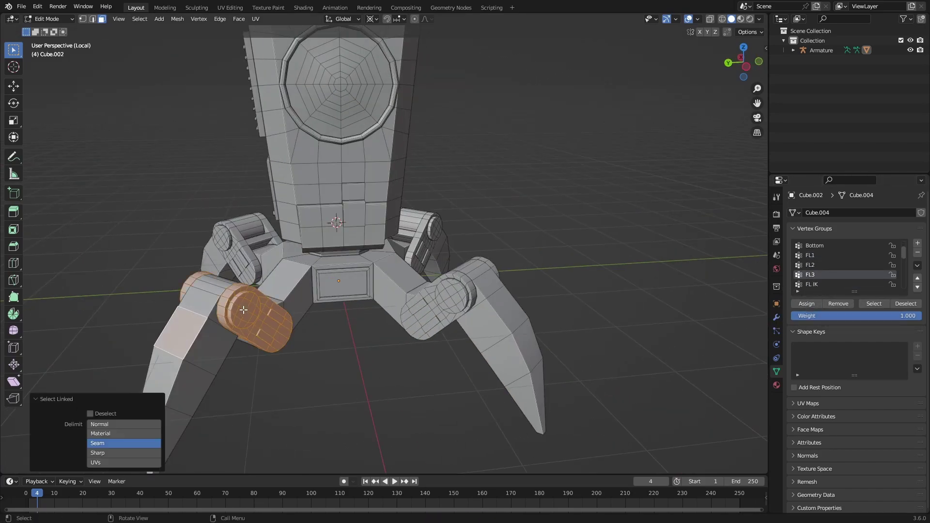
left_click(810, 284)
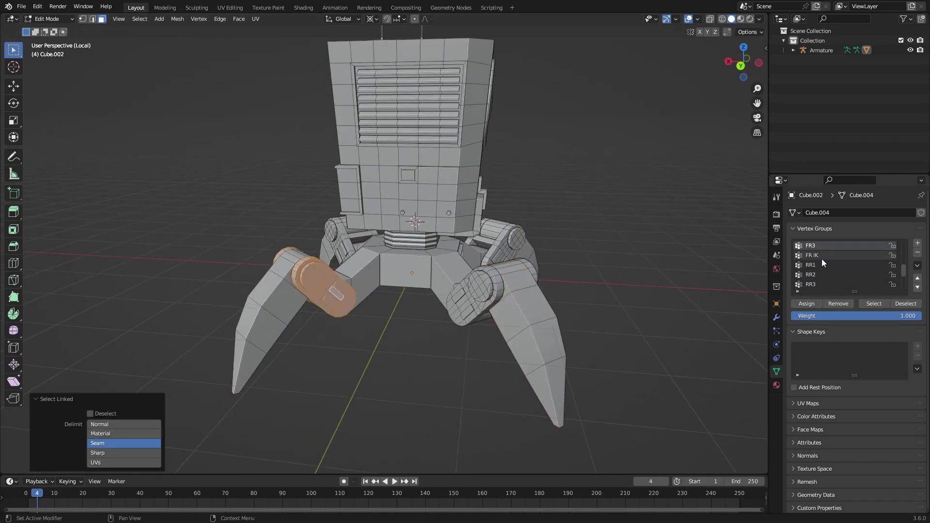
scroll(822, 259, "down", 3)
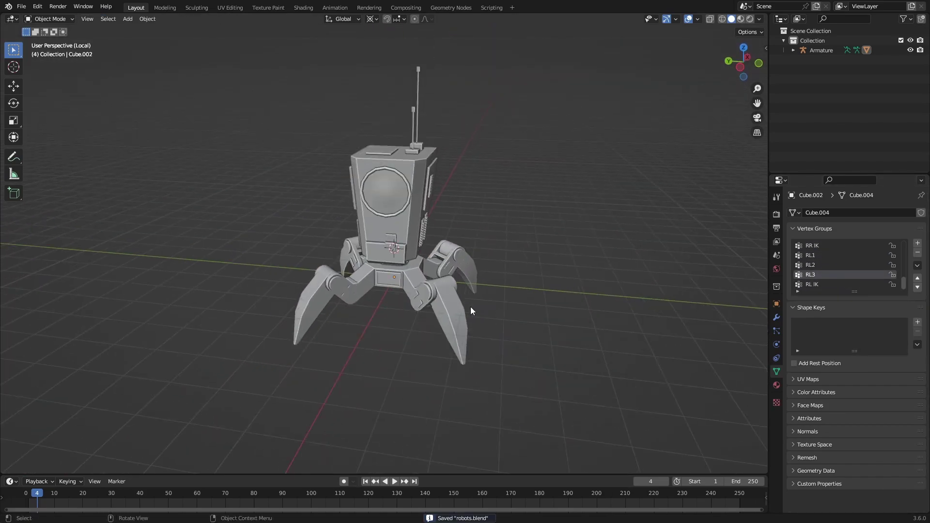
Leave Local View and switch the armature to Pose Mode
scroll(474, 330, "up", 2)
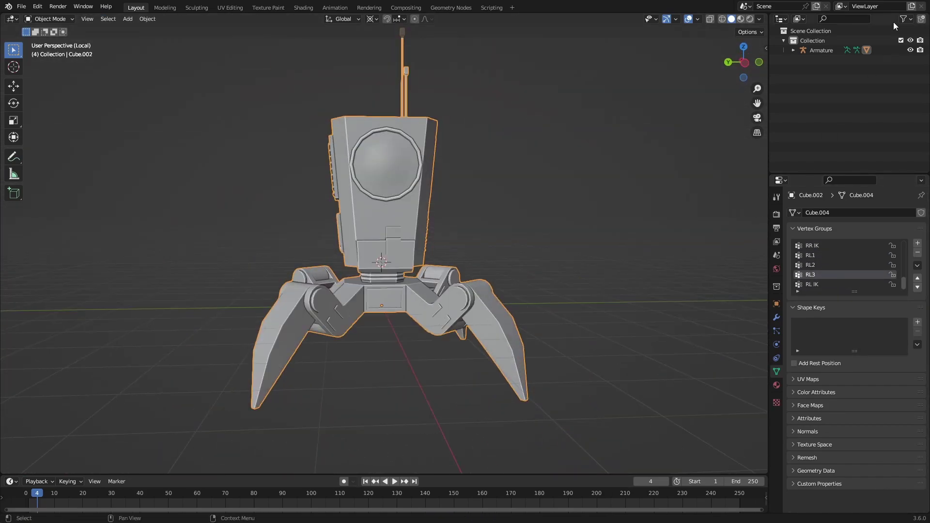
key("KP_Divide")
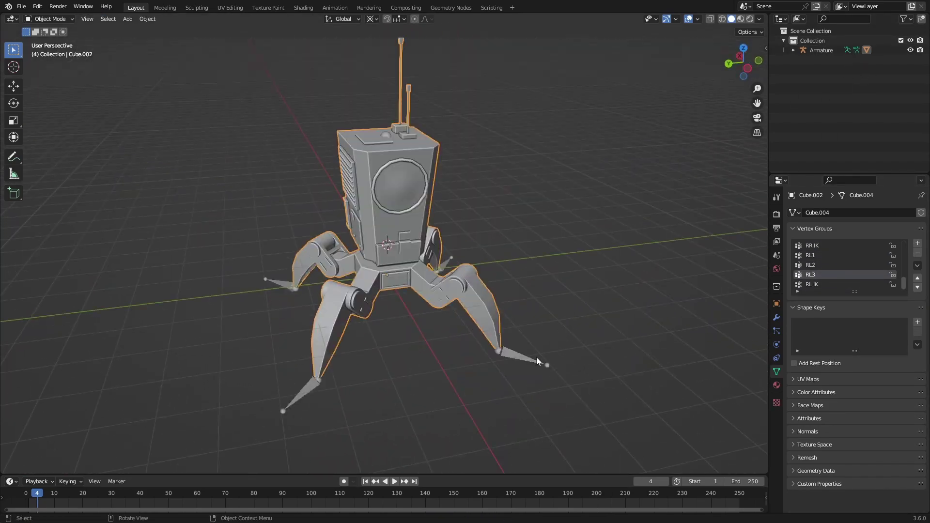
left_click(517, 366)
left_click(57, 19)
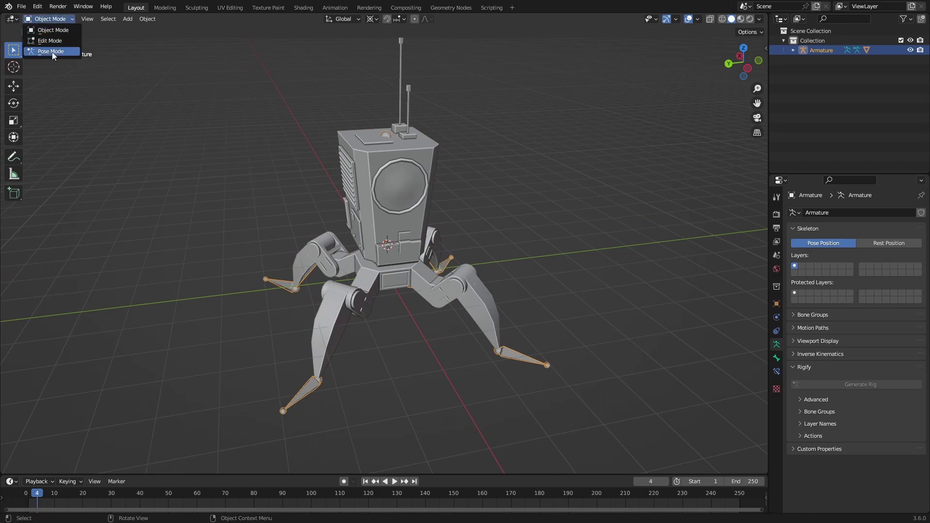
left_click(46, 51)
Try rotating the front-left lower leg bone FL3 to test its deformation
left_click(521, 357)
key("r")
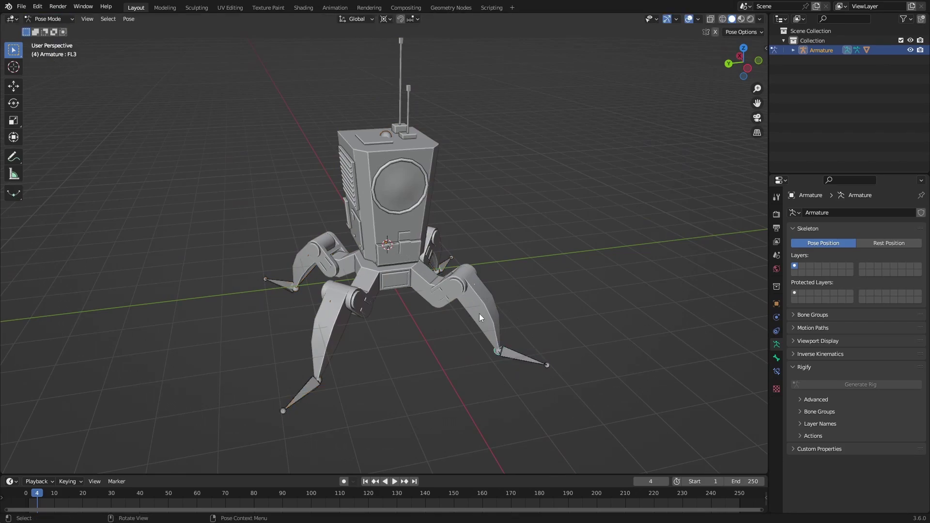
left_click(536, 365)
middle_click_drag(535, 364, 533, 359)
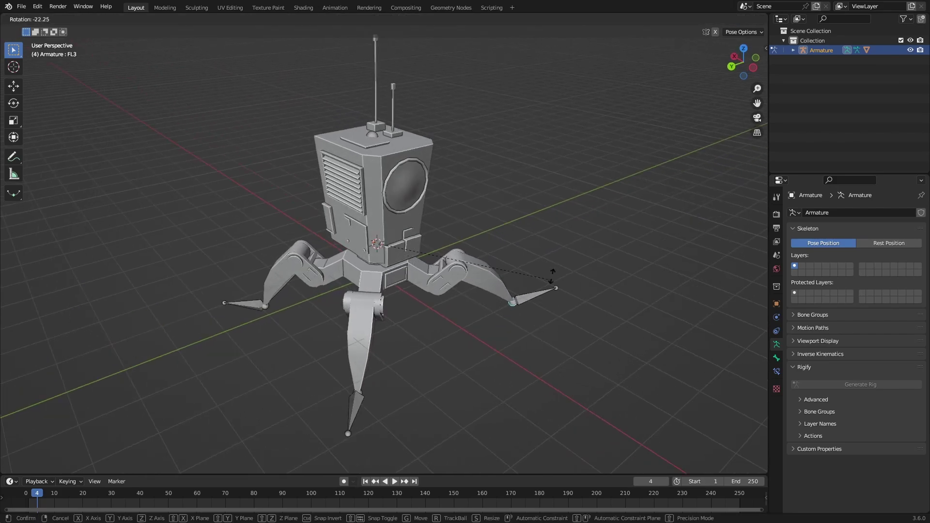
Try rotating the front-left hip bone FL1 to test its influence on the mesh
left_click(458, 277)
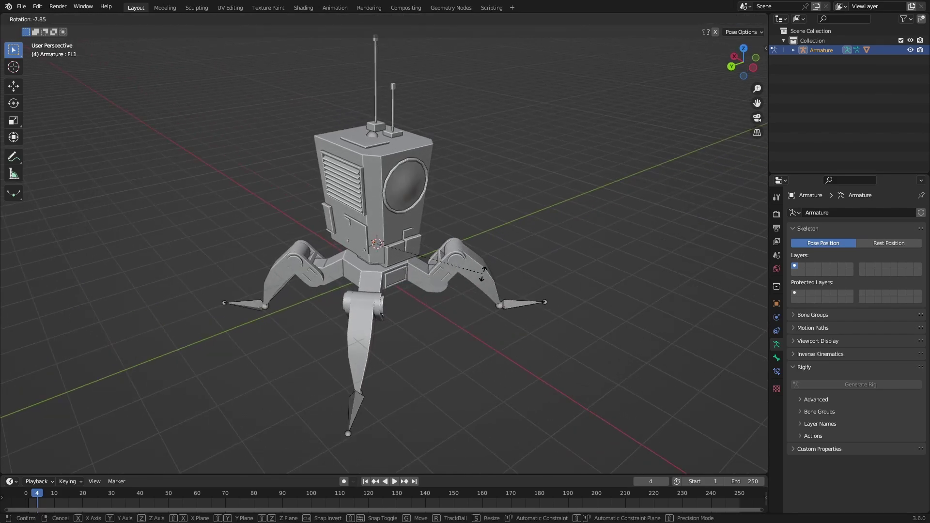
scroll(465, 305, "up", 5)
key("r")
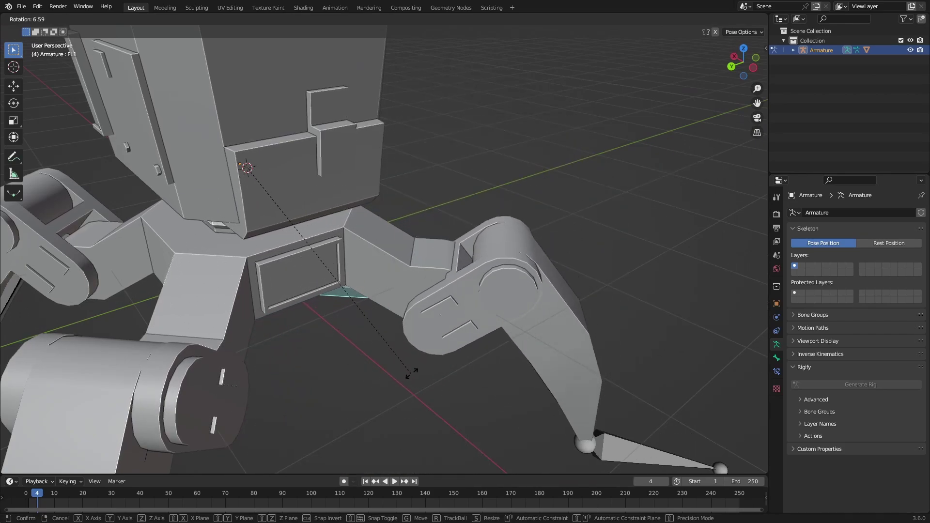
left_click(409, 374)
scroll(410, 374, "down", 3)
Save the file and examine which faces are linked to the front-left hip arm in the robot mesh's Edit Mode
left_click(52, 21)
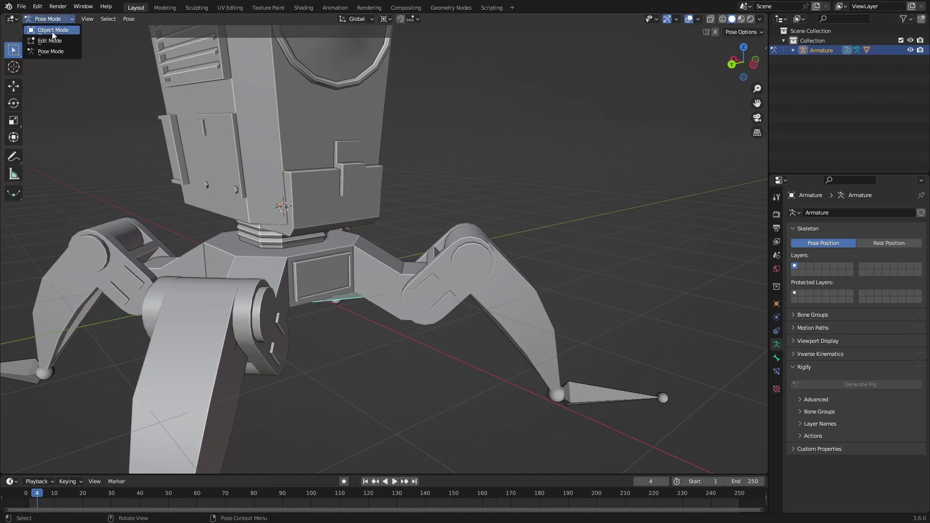
left_click(52, 31)
left_click(371, 298)
key("ctrl+s")
middle_click_drag(472, 311, 451, 312)
key("Tab")
key("l")
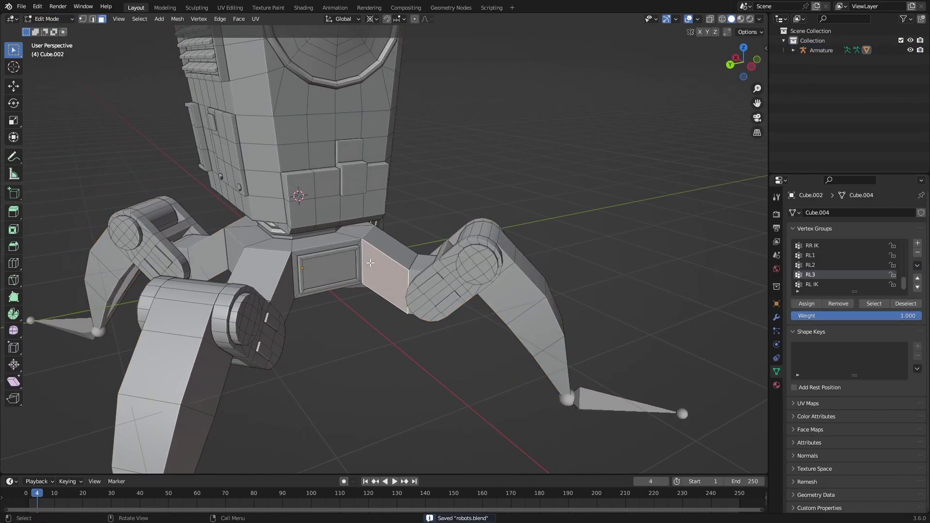
left_click(125, 415)
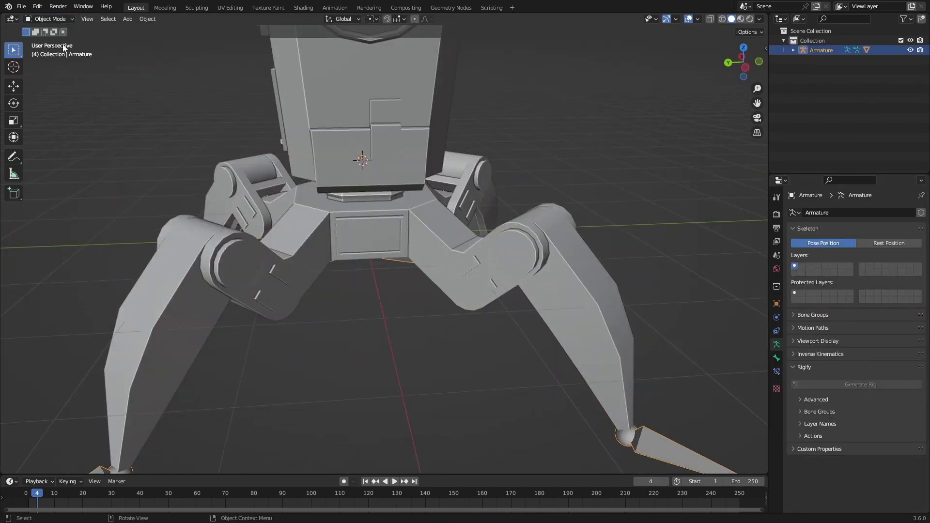
Delete the four hip bones, including FL1, under the central base in the armature's Edit Mode and save the file
left_click(51, 21)
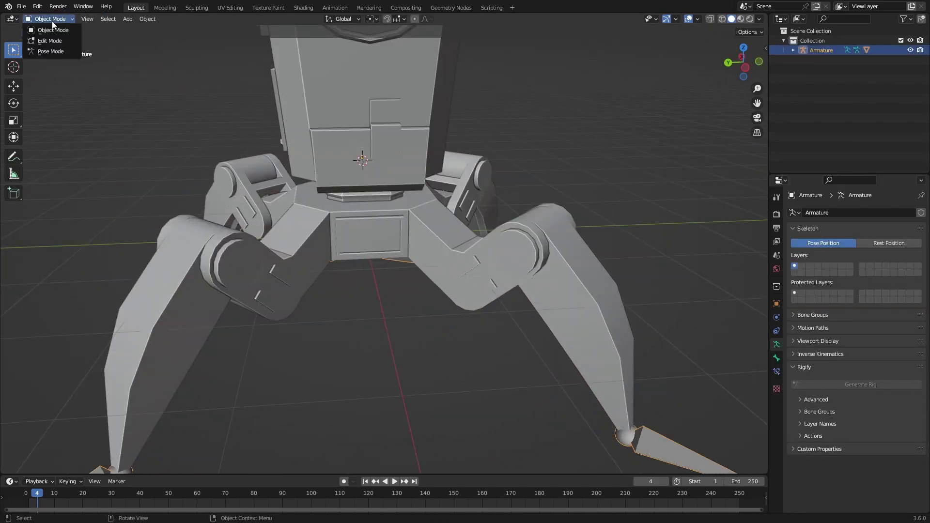
middle_click_drag(423, 188, 437, 200)
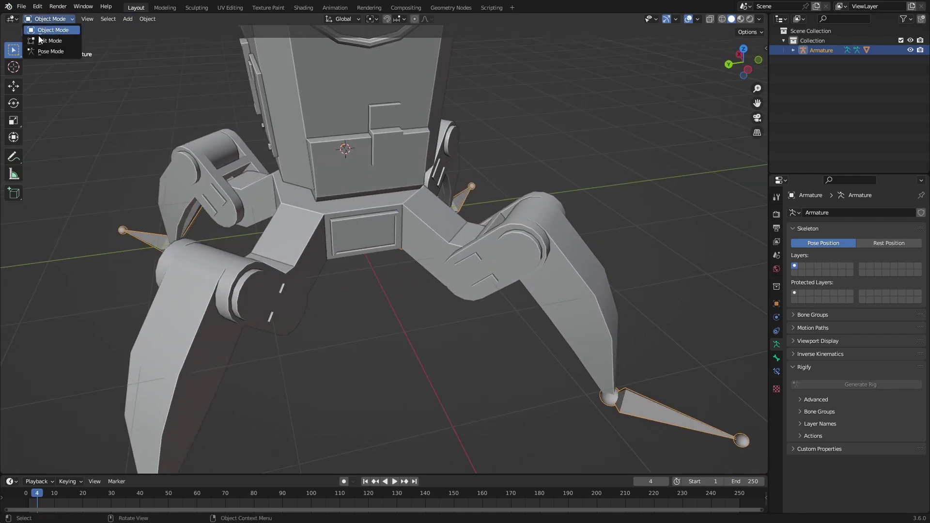
left_click(46, 41)
middle_click_drag(271, 228, 378, 309)
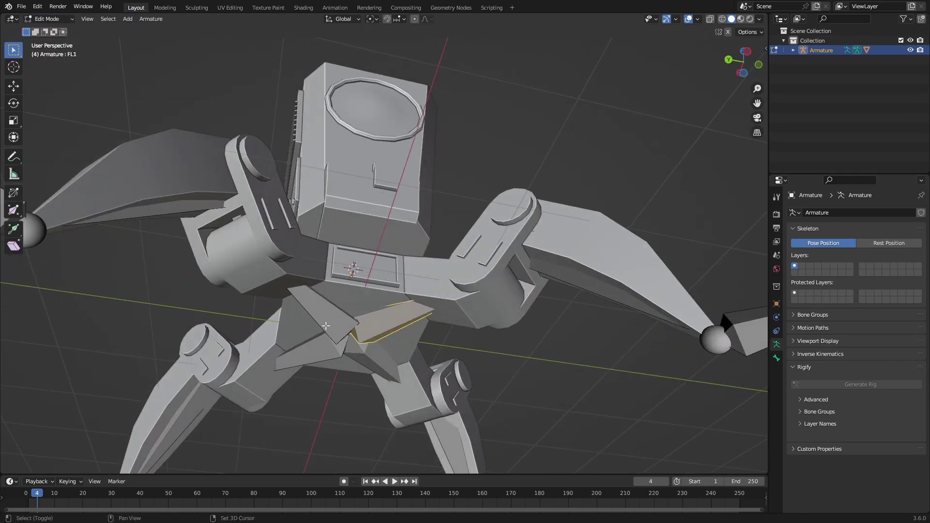
key("x")
left_click(345, 363)
key("ctrl+s")
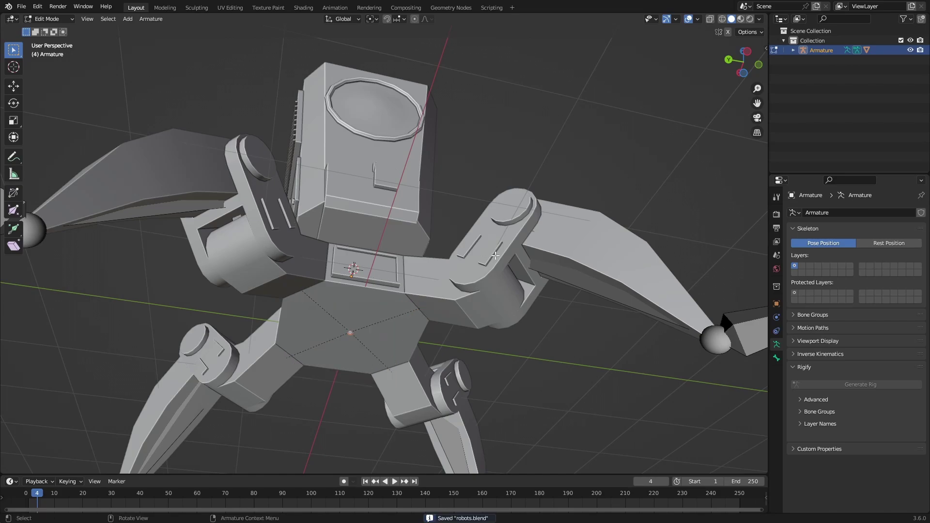
Switch the armature to Pose Mode and turn on X-ray display to show the bones through the robot mesh
middle_click_drag(345, 363, 425, 295)
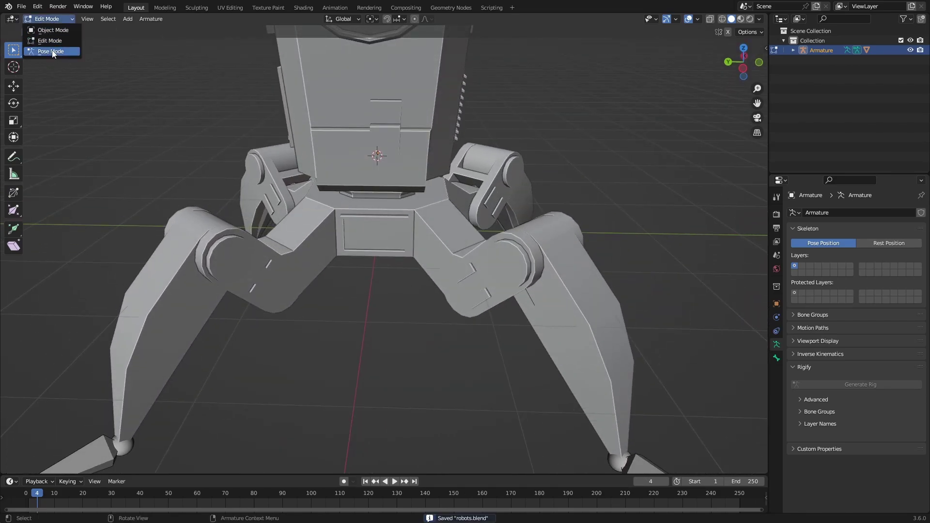
left_click(52, 51)
middle_click_drag(243, 141, 279, 160)
left_click(711, 19)
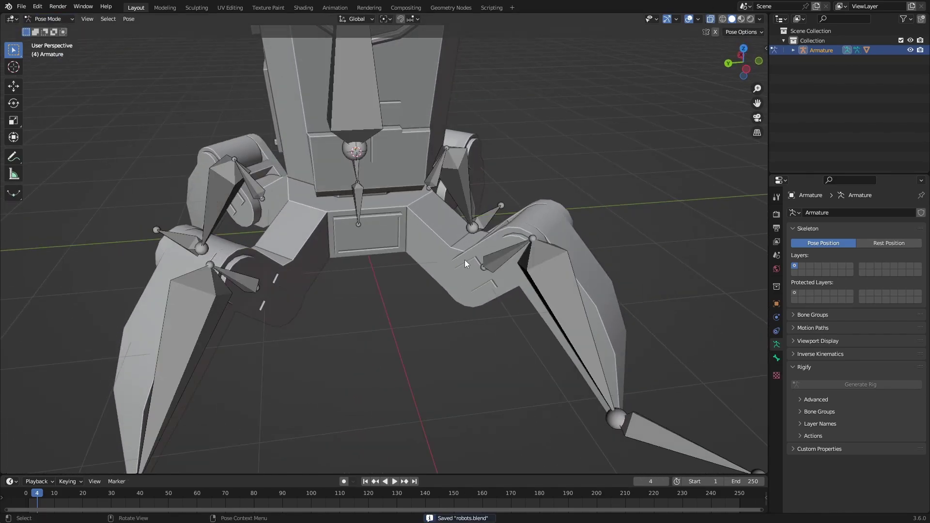
Try rotating the front-left upper leg bone FL2 to test how the leg deforms
middle_click_drag(519, 272, 574, 247)
key("r")
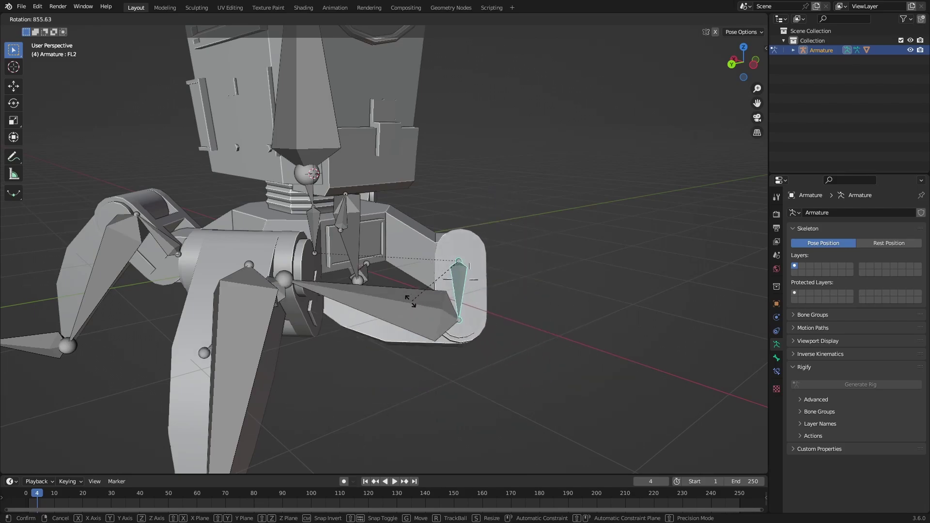
right_click(512, 263)
middle_click_drag(504, 258, 452, 231)
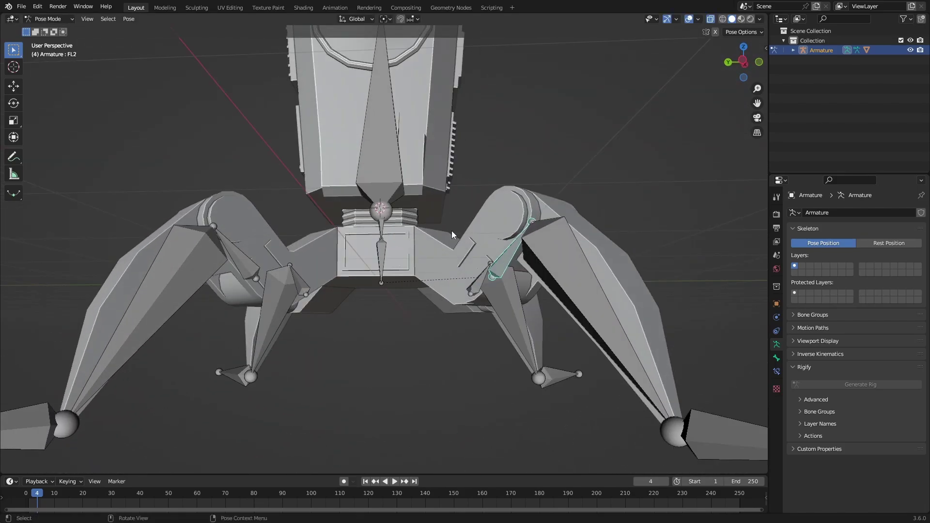
Try rotating the bone in the robot's central base to test its influence on the mesh
left_click(382, 262)
middle_click_drag(450, 266, 458, 289)
key("r")
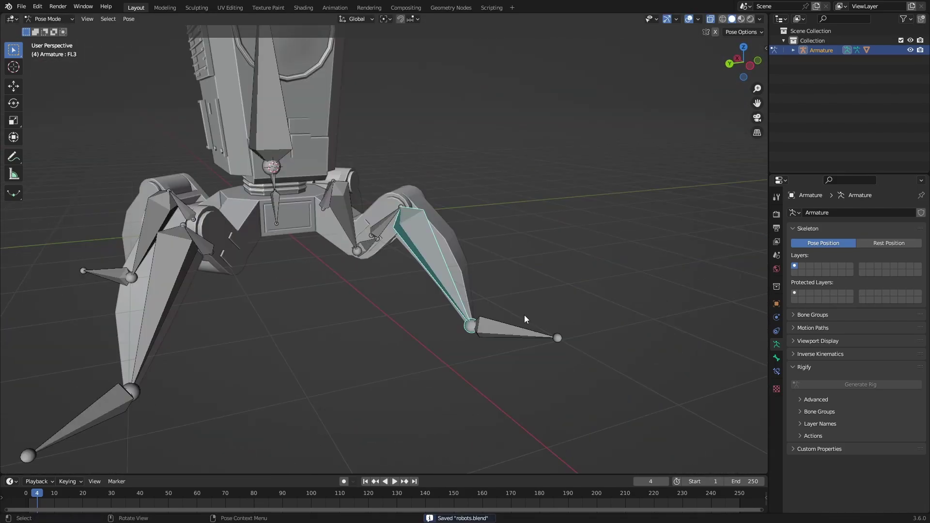
left_click(574, 318)
Detach the four IK bones at the leg tips from their lower leg bones in the armature's Edit Mode
middle_click_drag(574, 318, 498, 300)
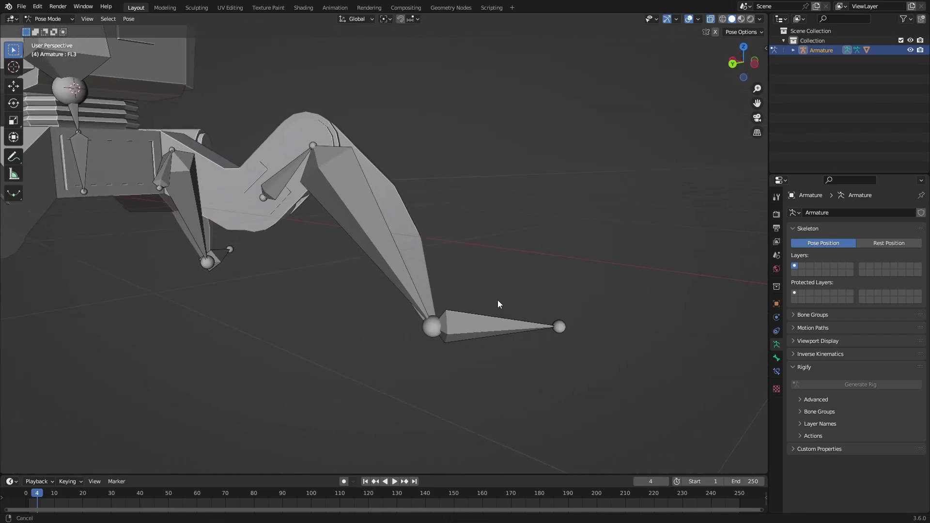
scroll(480, 318, "down", 4)
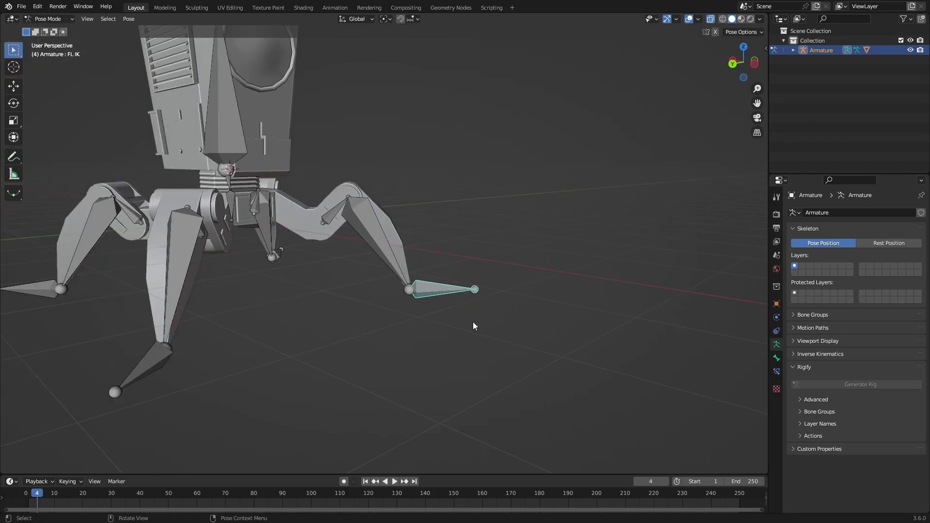
left_click(49, 19)
left_click(49, 39)
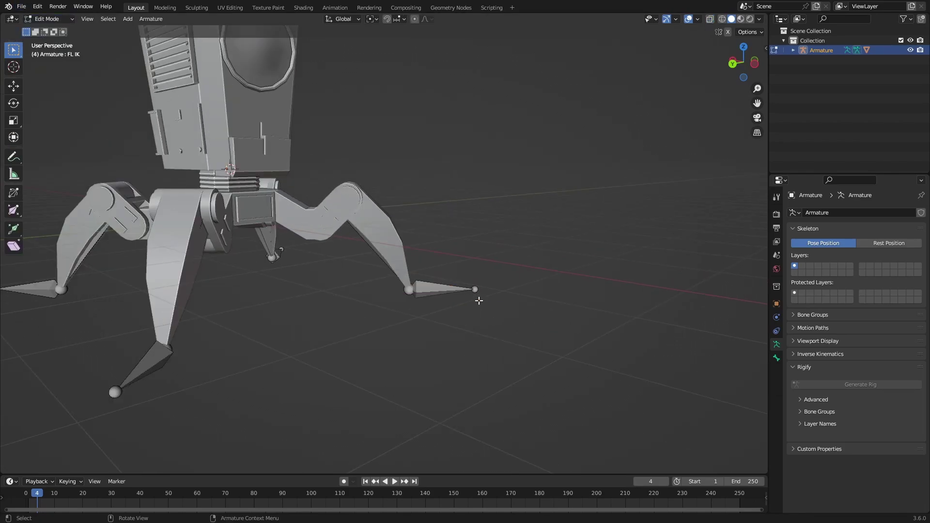
left_click(146, 366, "shift")
left_click(38, 289, "shift")
middle_click_drag(434, 293, 366, 318)
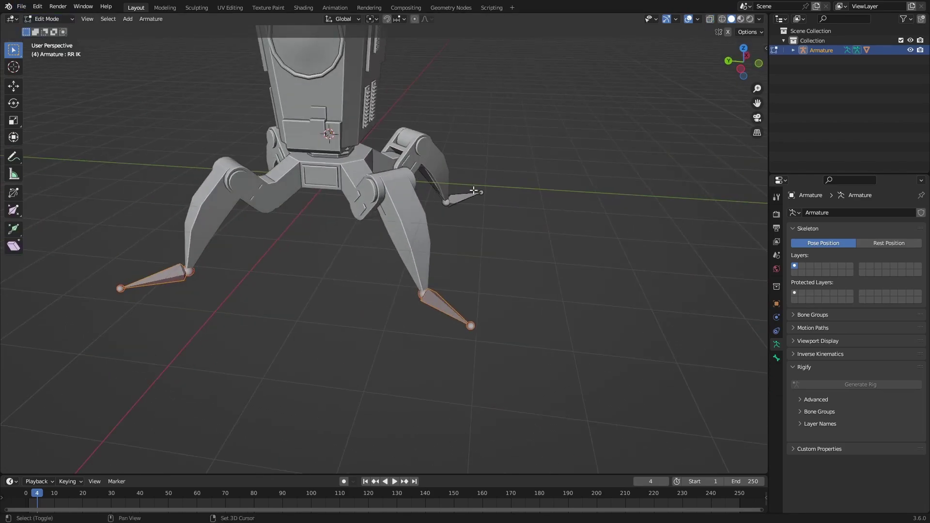
middle_click_drag(466, 290, 486, 291)
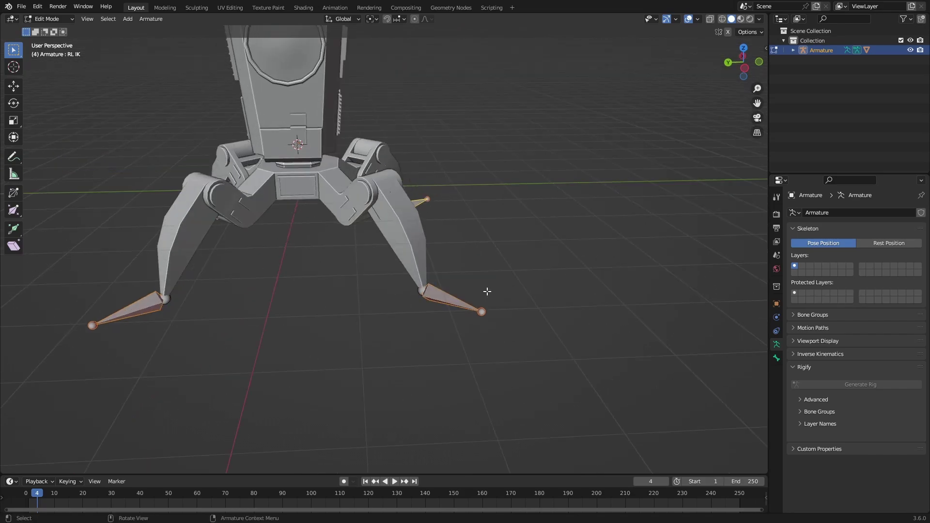
Try moving the FL IK bone and the foot end of FL3 to check their connection
left_click(455, 302)
key("g")
right_click(472, 341)
key("g")
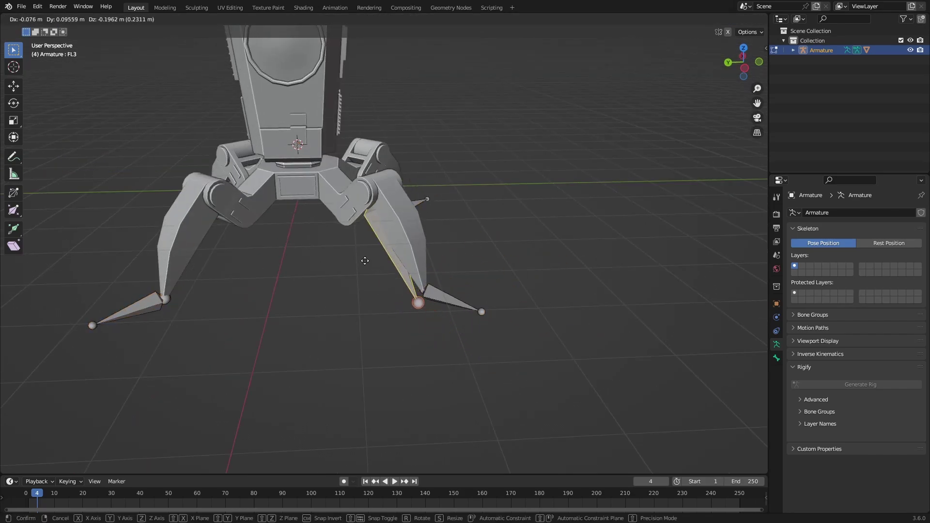
right_click(365, 261)
middle_click_drag(458, 240, 480, 243)
key("ctrl+z")
In Pose Mode, add an IK constraint to the front-left lower leg bone FL3 with FL IK as its target
left_click(50, 21)
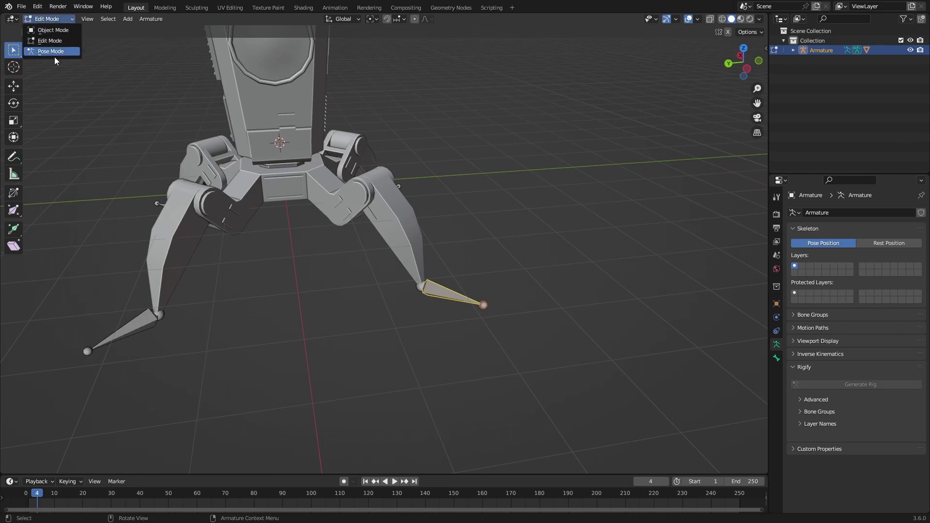
left_click(48, 52)
middle_click_drag(451, 292, 455, 272)
scroll(453, 296, "up", 3)
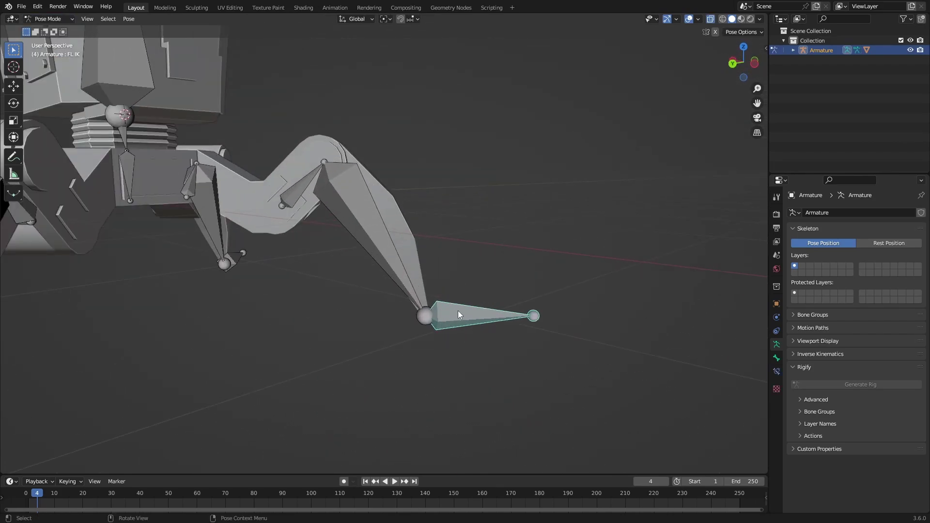
left_click(384, 244)
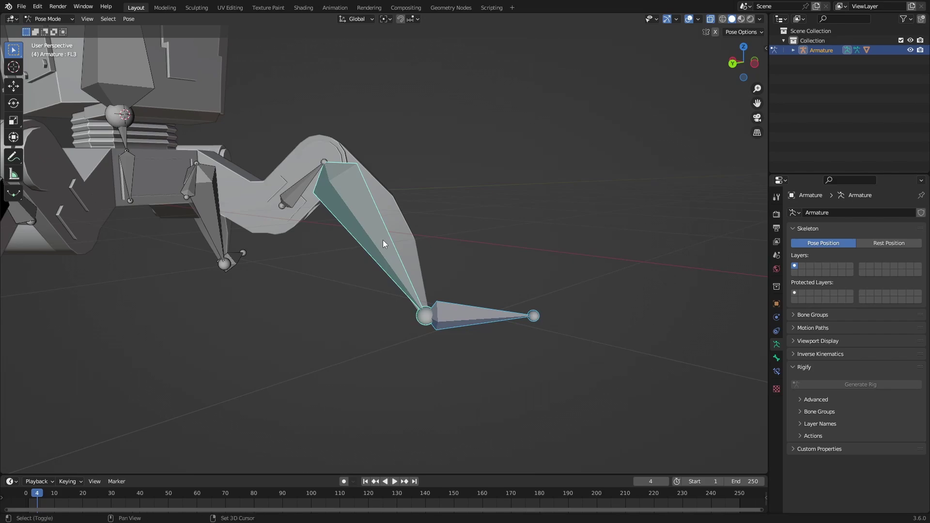
key("shift+i")
left_click(383, 240)
Try moving the FL IK bone to test how the front-left leg follows its new IK target
left_click(484, 317)
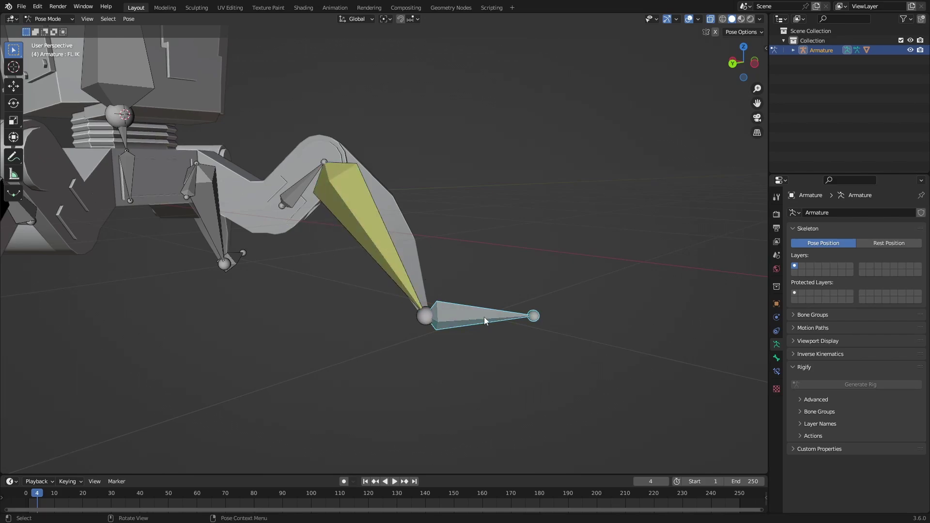
key("g")
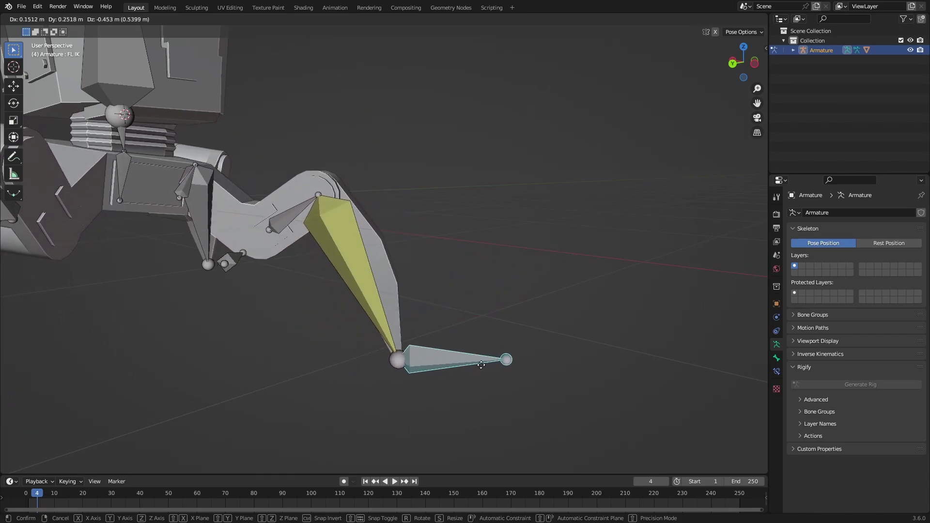
left_click(501, 316)
Add an IK constraint to the rear-left lower leg bone RL3 with RL IK as its target
middle_click_drag(501, 316, 519, 245)
left_click(518, 247)
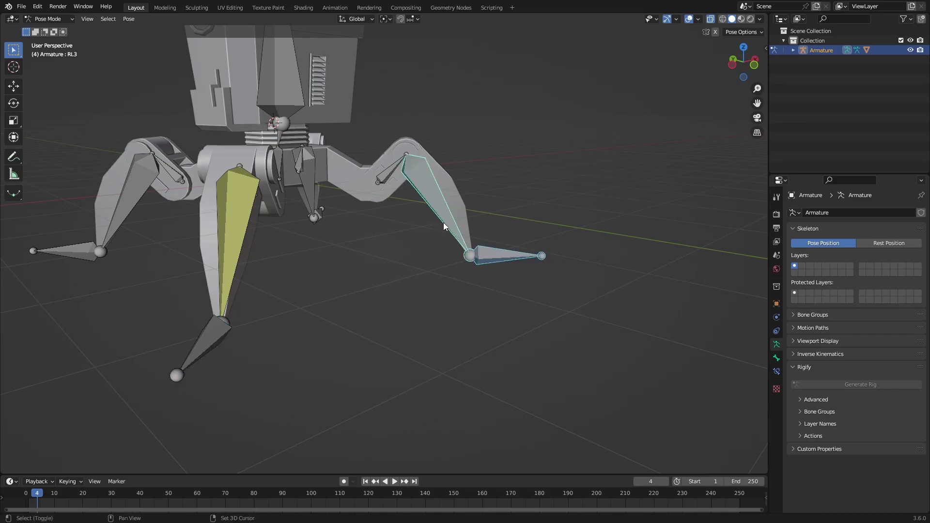
key("shift+i")
left_click(445, 225)
Add an IK constraint to the front-right lower leg bone FR3 with FR IK as its target
middle_click_drag(446, 226, 285, 266)
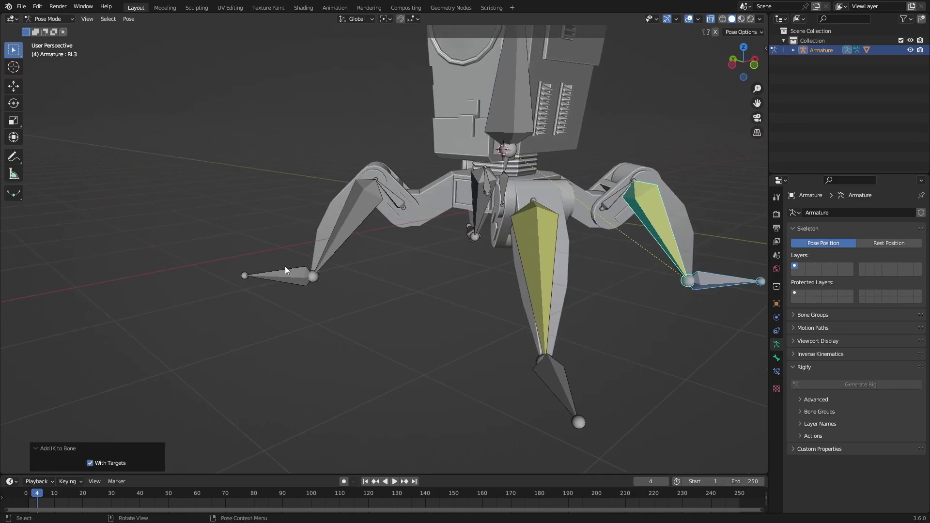
left_click(285, 266)
left_click(342, 231, "shift")
key("shift+i")
left_click(341, 232)
Add an IK constraint to the rear-right lower leg bone RR3 with RR IK as its target
middle_click_drag(342, 232, 539, 212)
left_click(147, 286)
left_click(205, 216, "shift")
key("shift+i")
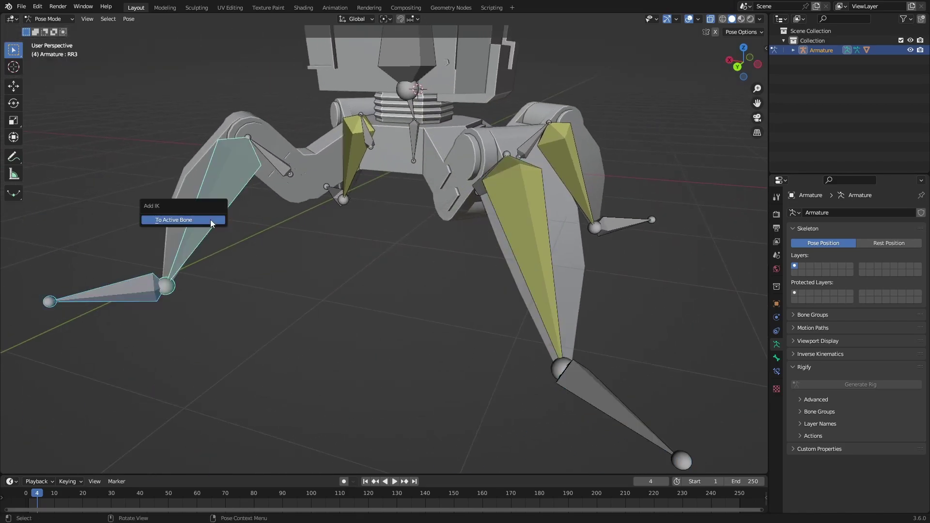
left_click(211, 220)
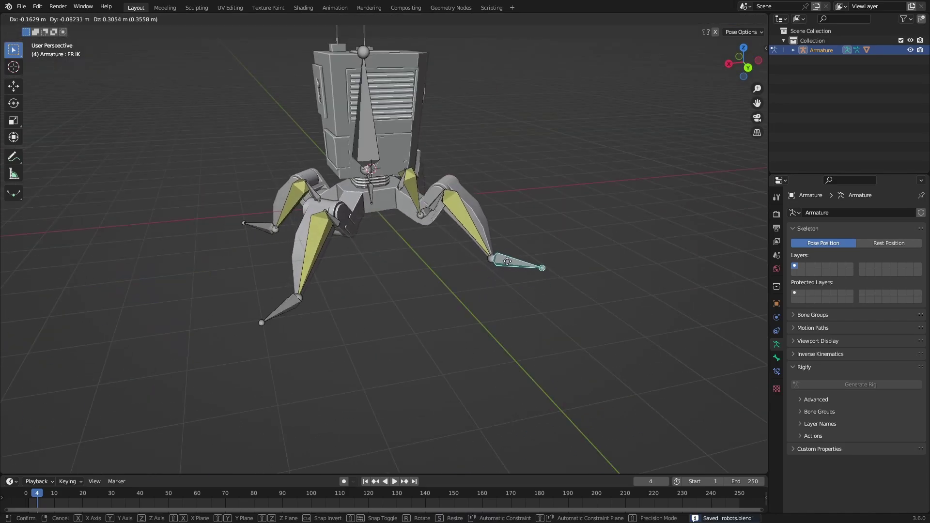
Try moving the FR IK and FL IK bones to test how the front legs respond
right_click(497, 268)
middle_click_drag(551, 257, 403, 191)
left_click(529, 343)
middle_click_drag(528, 343, 411, 333)
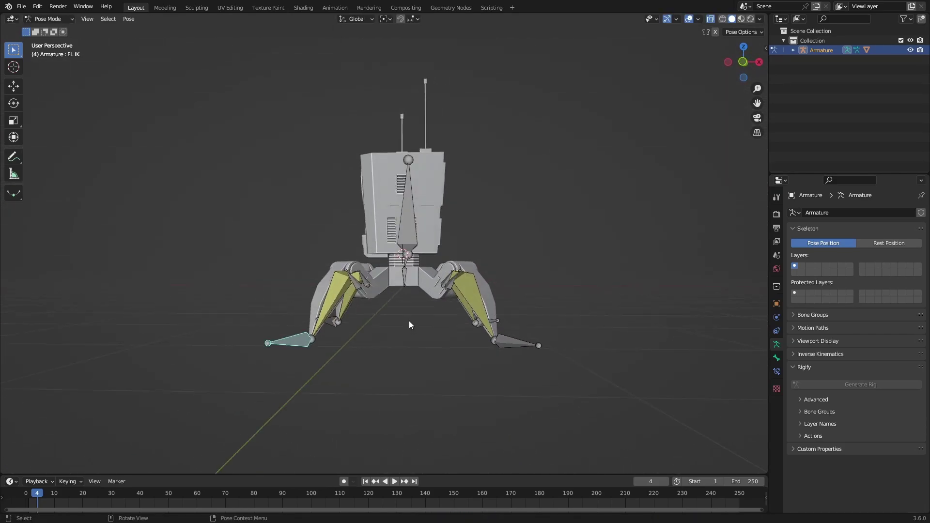
key("g")
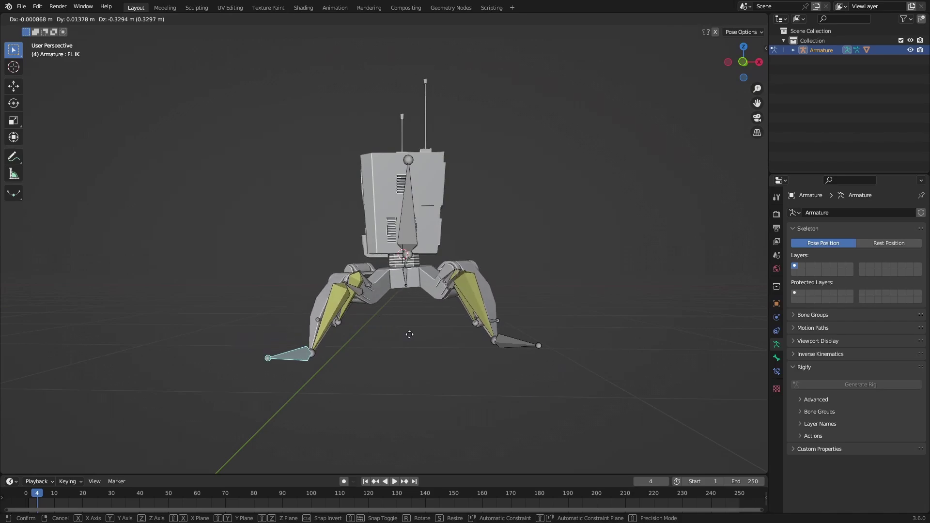
left_click(388, 294)
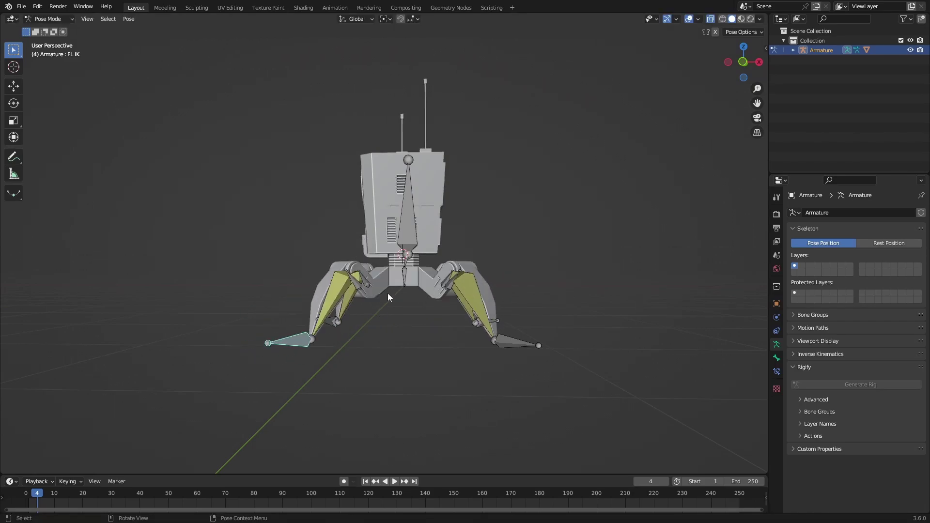
Save the file and try moving the FL IK bone while viewing the leg from the side and from above
middle_click_drag(389, 294, 444, 300)
key("ctrl+s")
key("g")
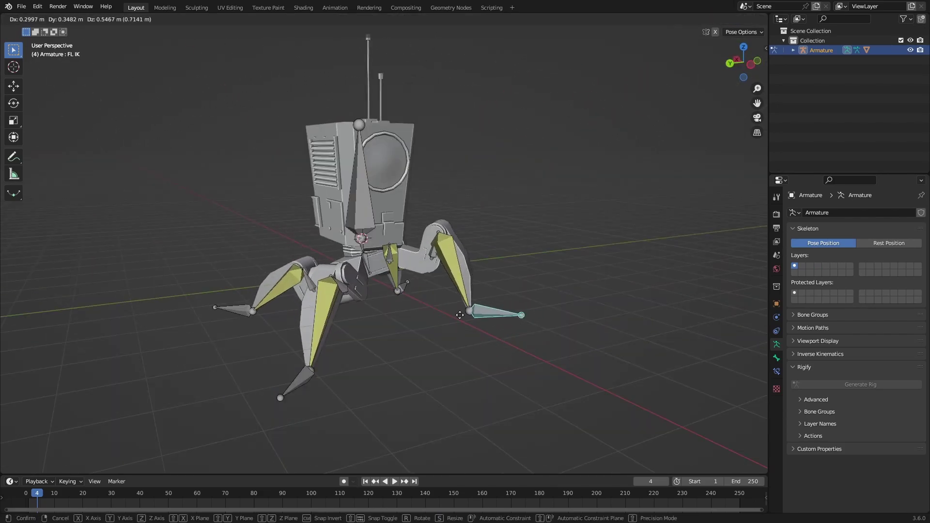
left_click(439, 356)
mouse_move(438, 356)
middle_mouse_down()
mouse_move(440, 371)
mouse_move(383, 315)
mouse_move(395, 342)
mouse_move(447, 359)
mouse_move(438, 357)
middle_mouse_up()
scroll(405, 332, "up", 4)
key("g")
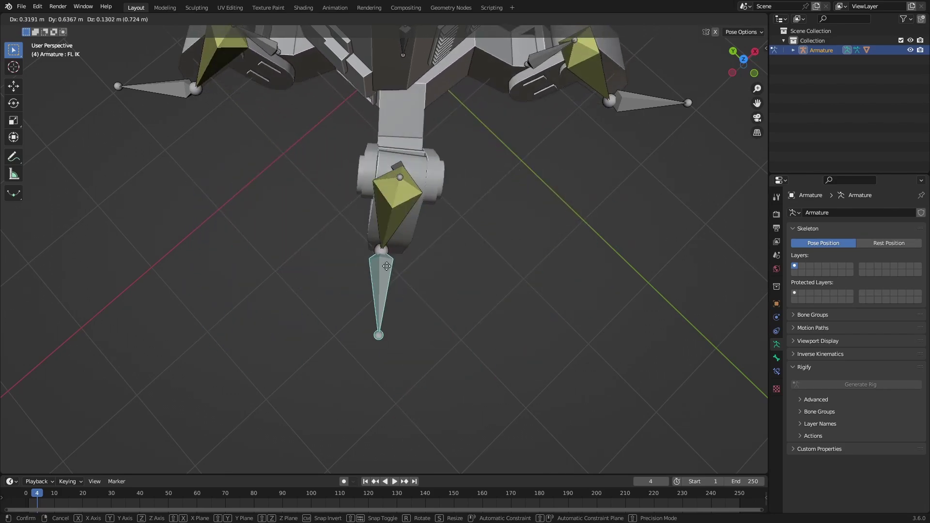
right_click(359, 207)
Select the front-right upper leg bone FR2 and examine its Inverse Kinematics stiffness settings in the bone properties
middle_click_drag(360, 208, 513, 263)
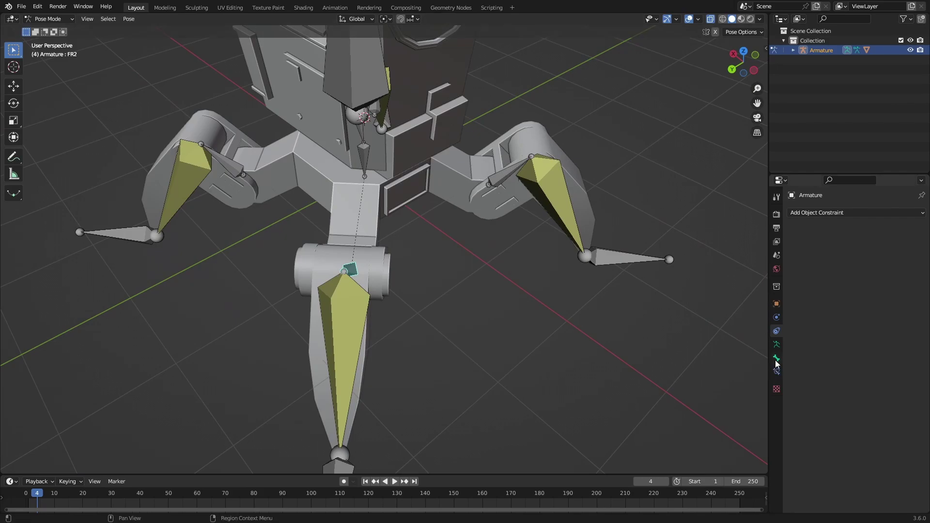
left_click(776, 359)
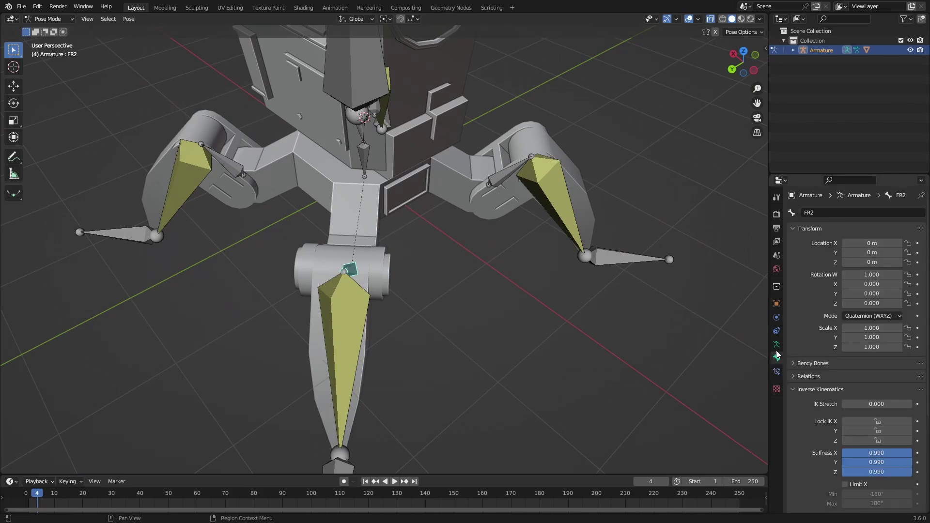
scroll(810, 314, "down", 4)
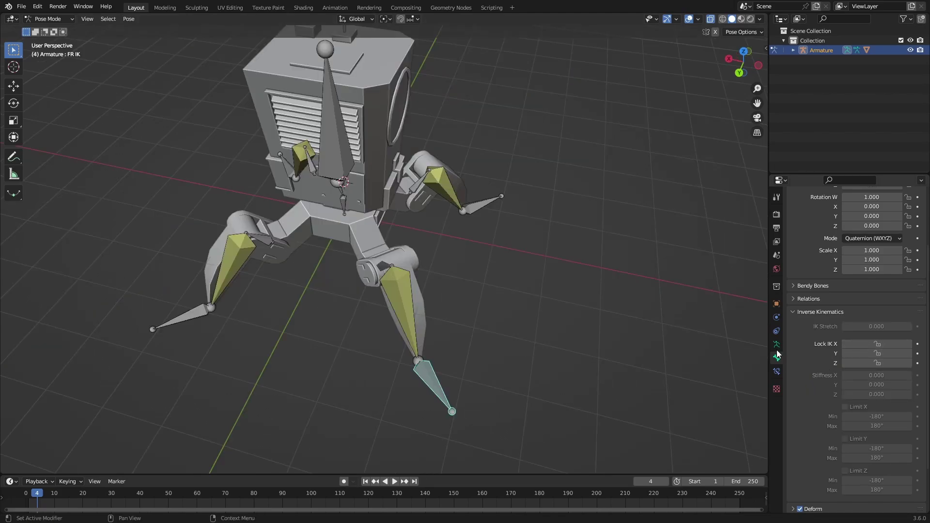
Try moving the FR IK bone, and check the Inverse Kinematics settings of lower leg bone FR3
middle_click_drag(470, 352, 420, 376)
key("g")
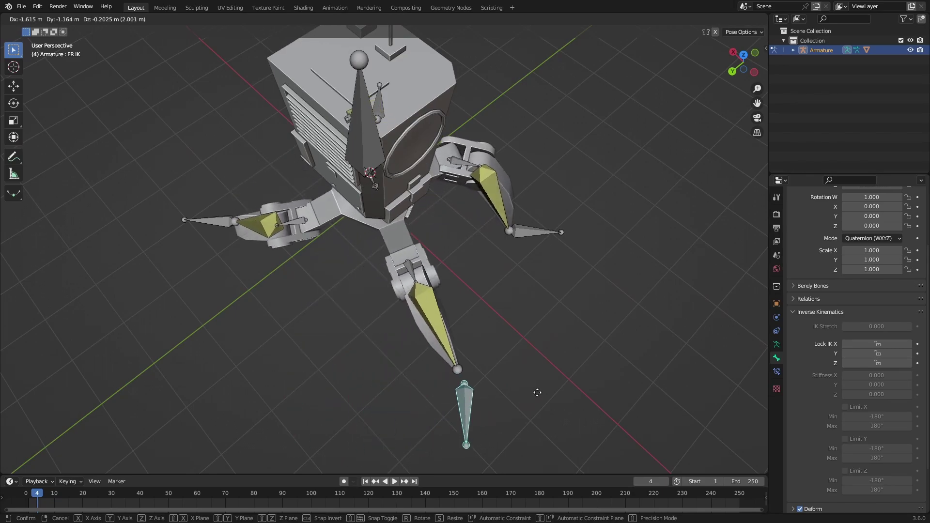
right_click(384, 373)
left_click(367, 340)
middle_click_drag(368, 340, 390, 334)
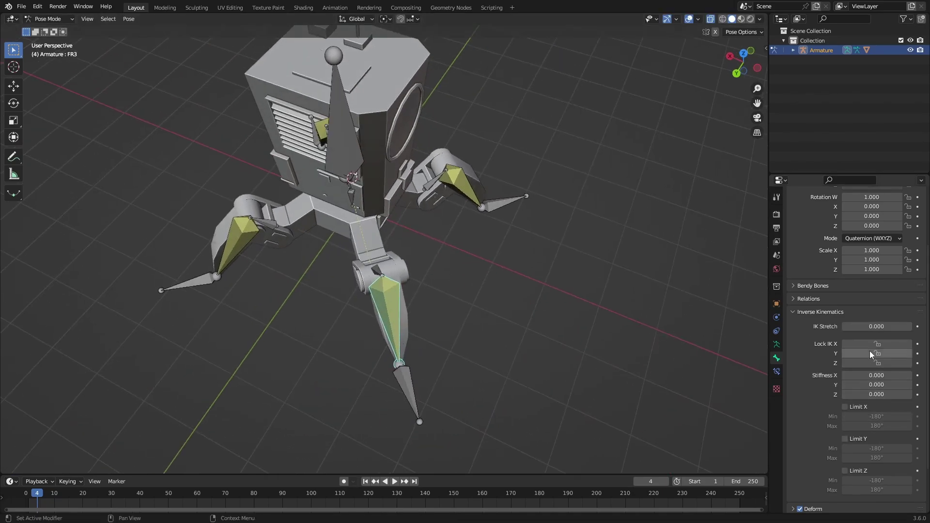
Try moving the FR IK bone from above and from the side to test the front-right leg's bending
left_click(413, 395)
middle_click_drag(413, 395, 448, 395)
key("g")
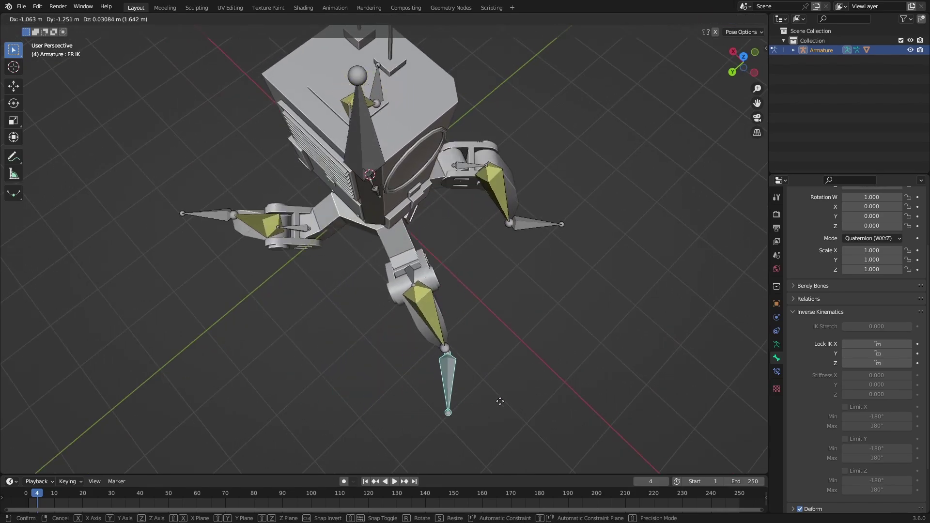
left_click(394, 358)
middle_click_drag(394, 357, 546, 266)
key("g")
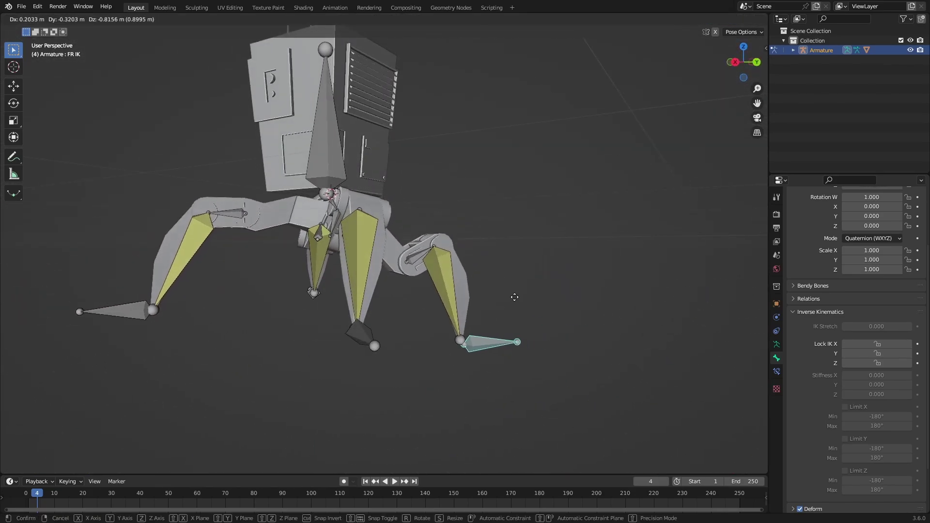
right_click(536, 216)
Lock IK rotation on the X and Z axes for the front-right lower leg bone FR3 and save the file
scroll(535, 216, "up", 3)
middle_click_drag(535, 217, 530, 222)
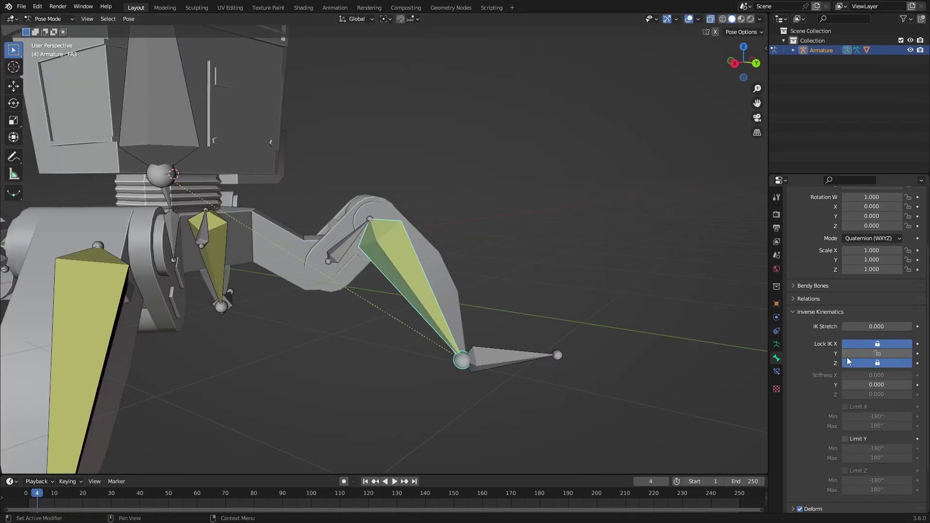
scroll(541, 356, "down", 6)
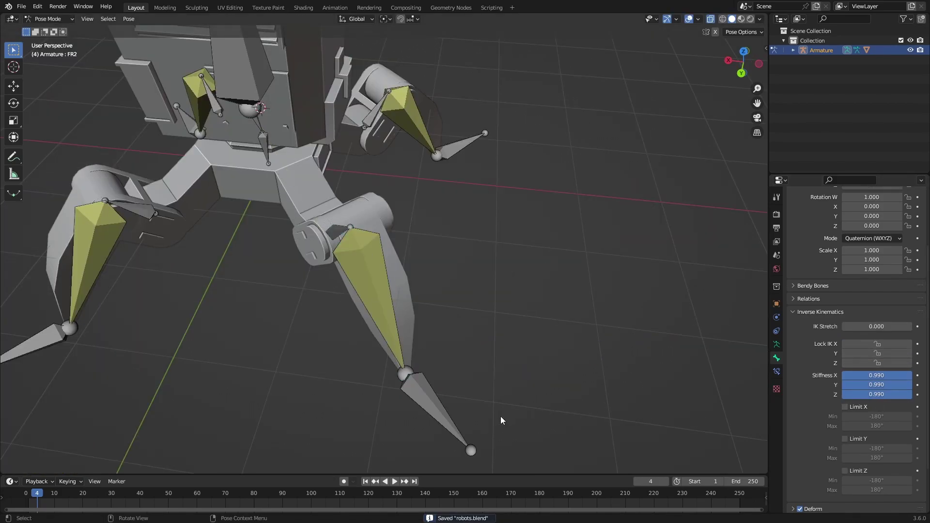
middle_click_drag(501, 417, 440, 216)
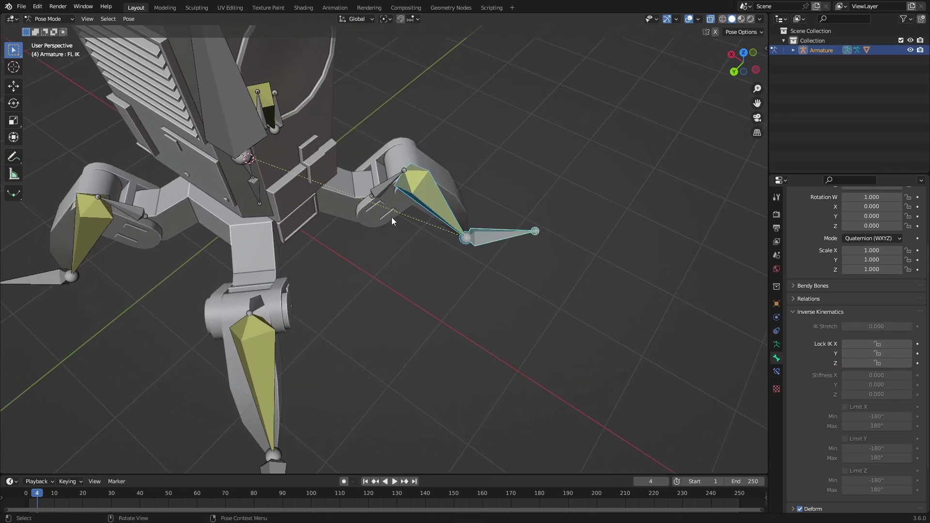
Try moving the FR IK bone from several angles to test how the front-right leg bends with its locked axes
middle_click_drag(302, 268, 300, 234)
left_click(167, 213)
middle_click_drag(167, 213, 202, 206)
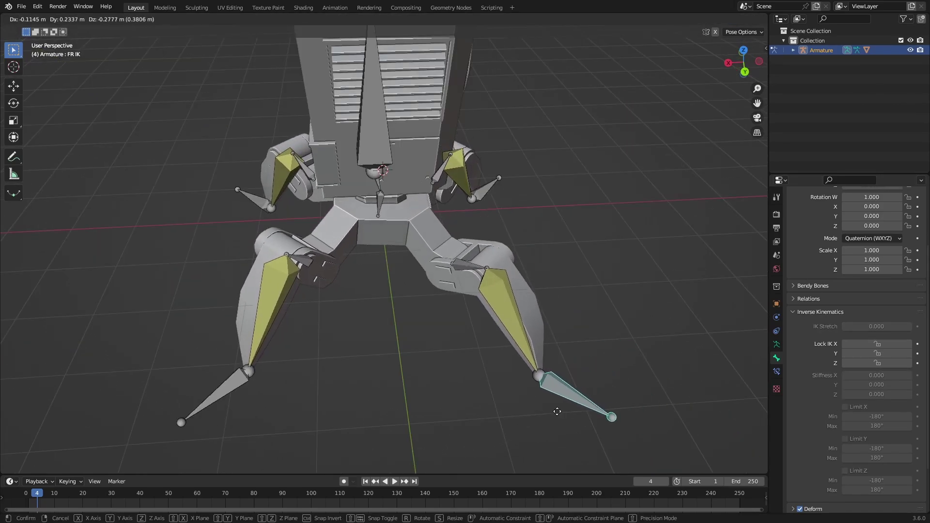
right_click(562, 349)
middle_click_drag(562, 349, 462, 339)
scroll(462, 338, "up", 2)
key("g")
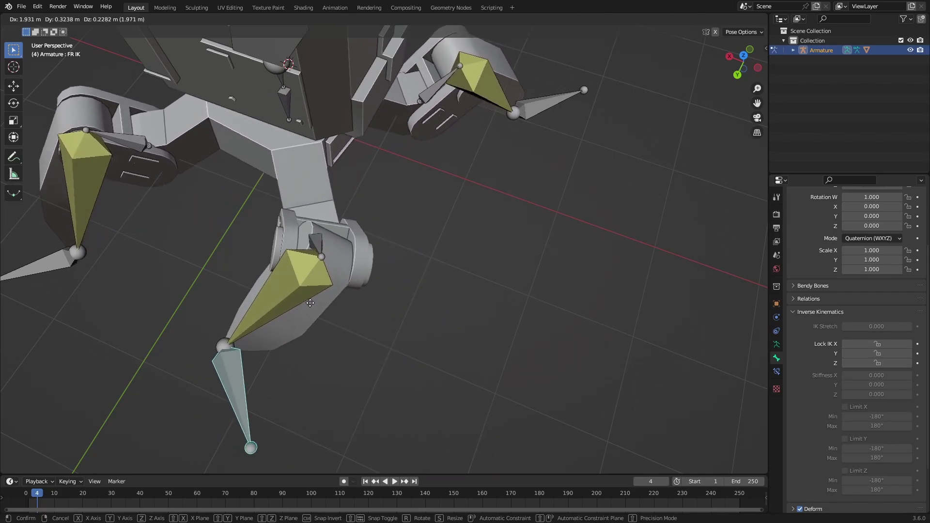
right_click(386, 333)
scroll(429, 303, "down", 2)
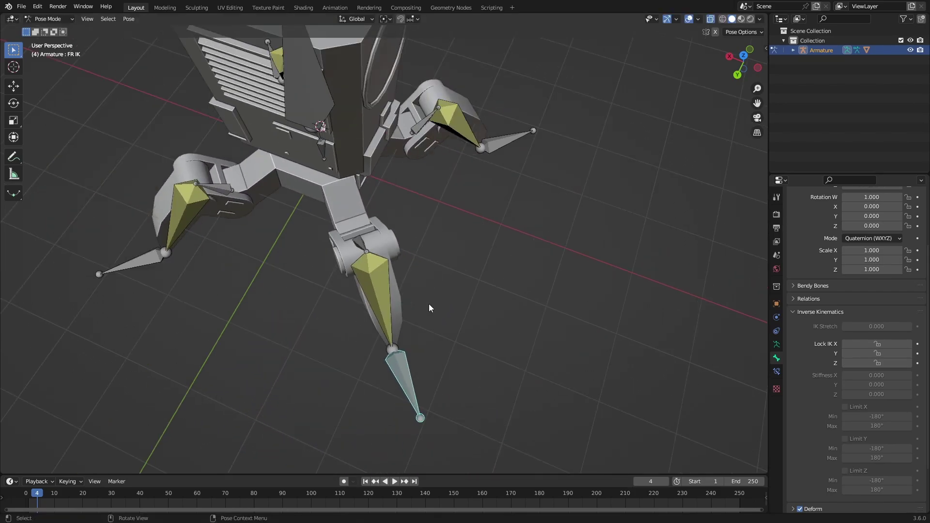
middle_click_drag(429, 304, 543, 265)
key("g")
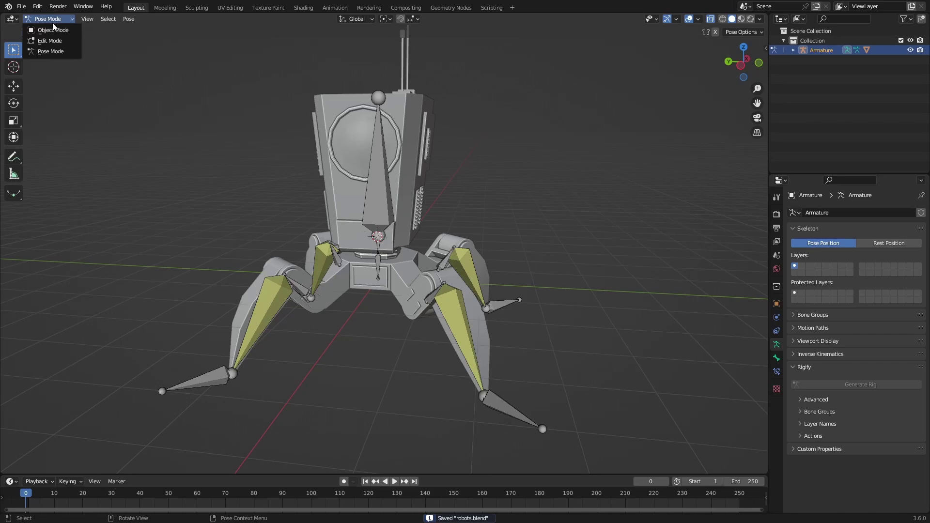
Switch to Object Mode and move the robot mesh and armature up along Z until the feet stand at ground level
left_click(48, 29)
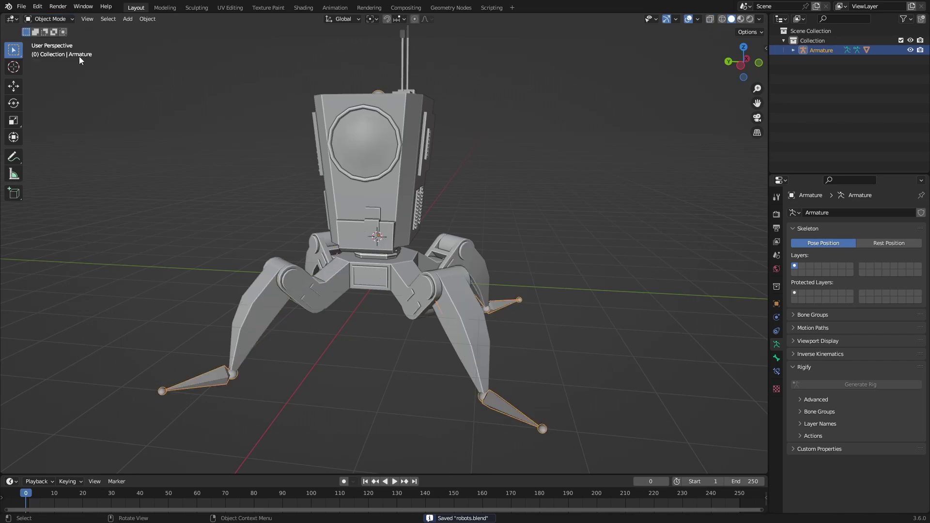
middle_click_drag(553, 333, 460, 348)
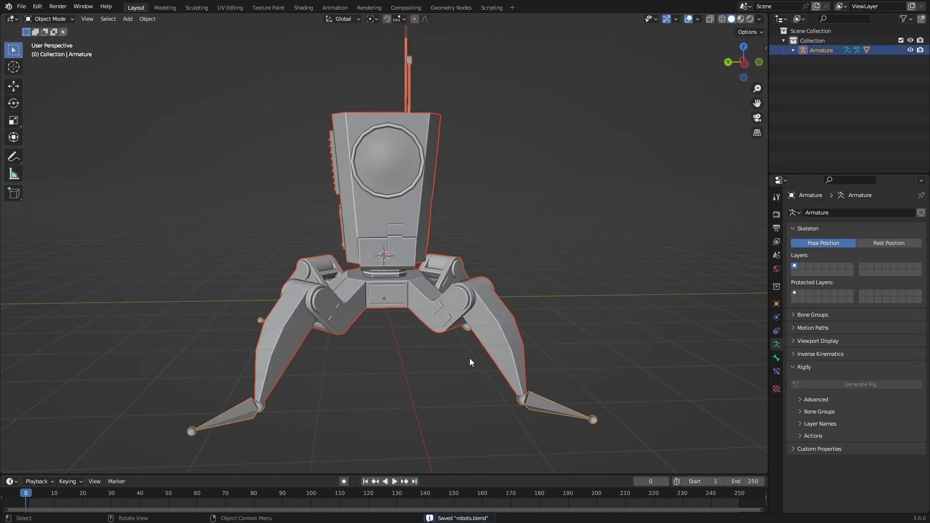
key("KP_1")
key("g")
key("z")
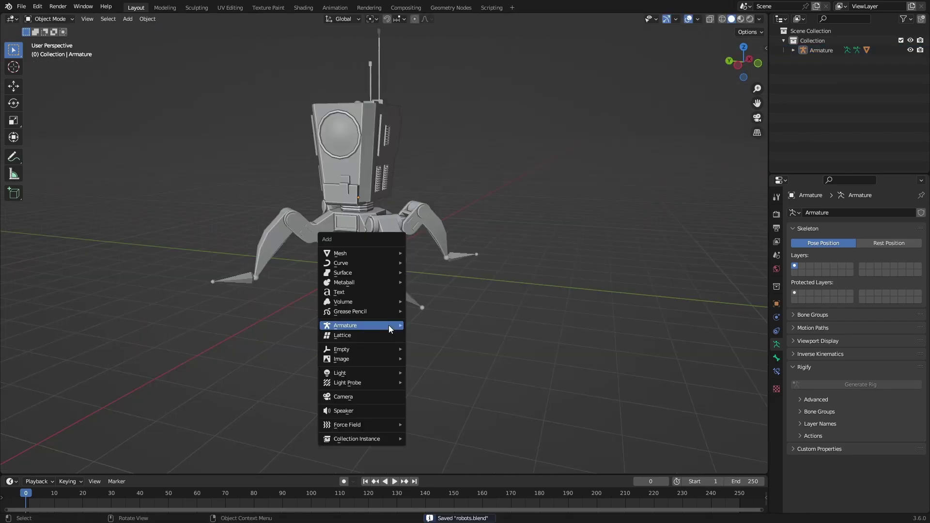
Try adding a NURBS circle as the foot path, rotated 90° about X and raised 1 m along Z
mouse_move(345, 261)
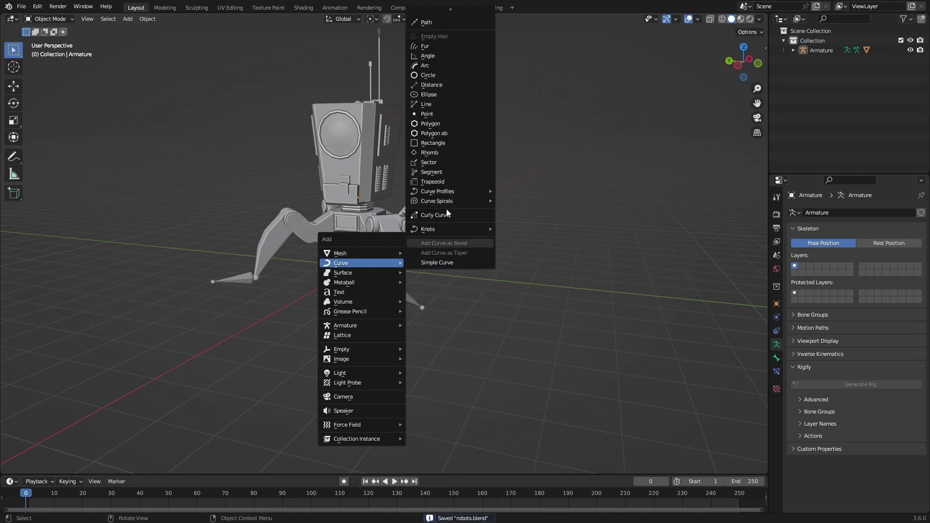
scroll(429, 127, "up", 4)
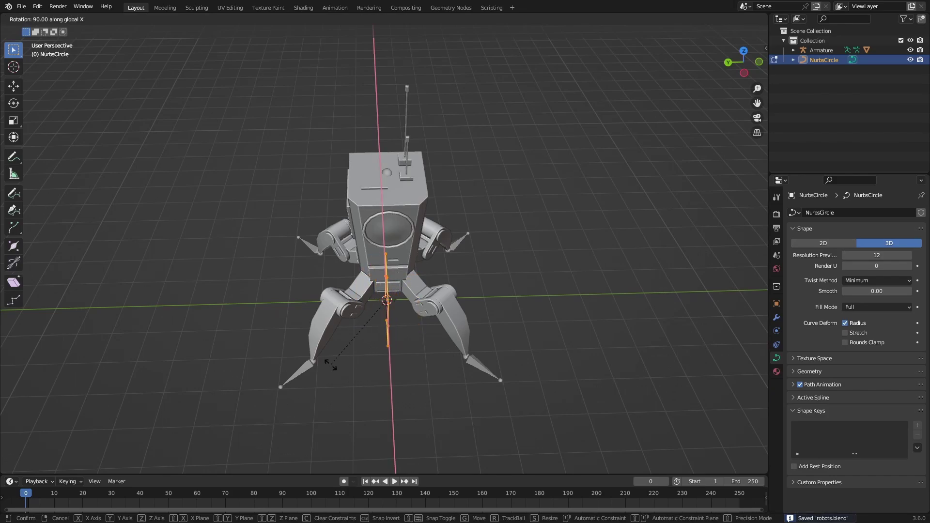
left_click(331, 365, "ctrl")
middle_click_drag(331, 365, 413, 320)
key("g")
key("z")
left_click(430, 277, "ctrl")
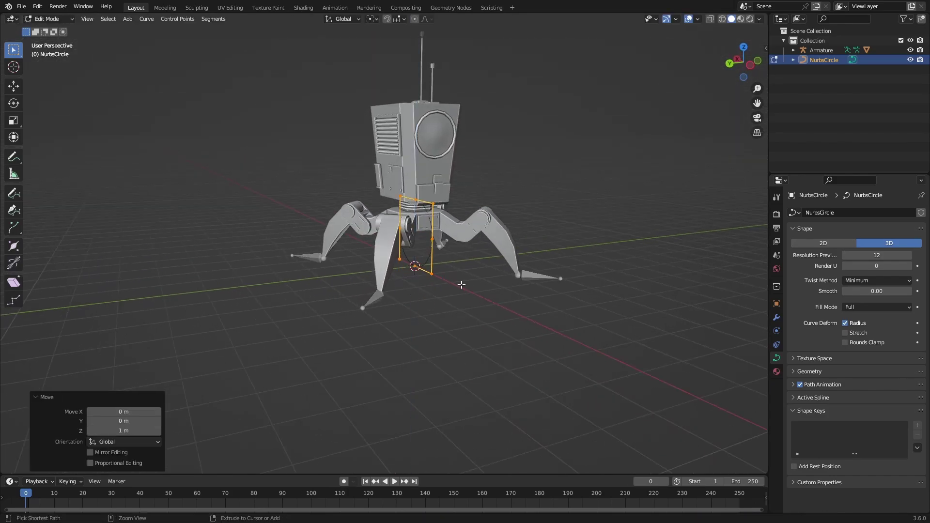
key("ctrl+s")
key("KP_1")
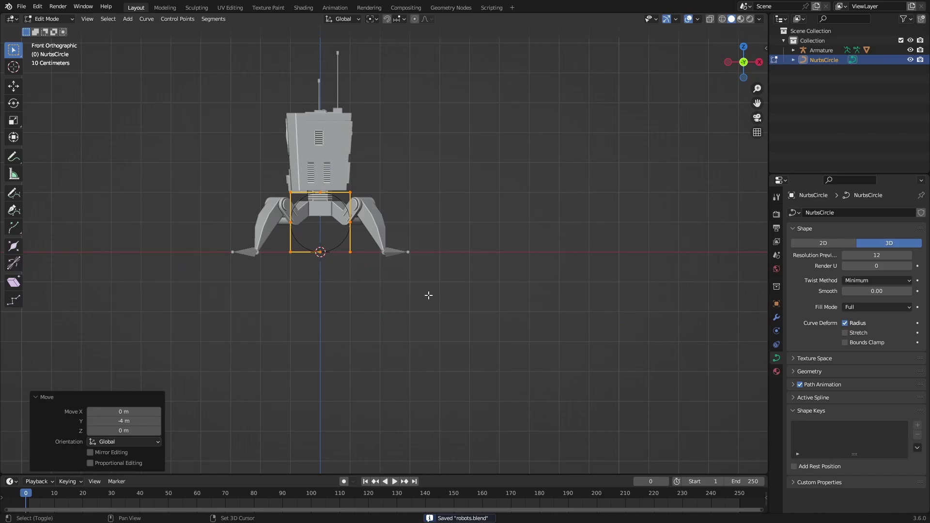
scroll(429, 295, "up", 4)
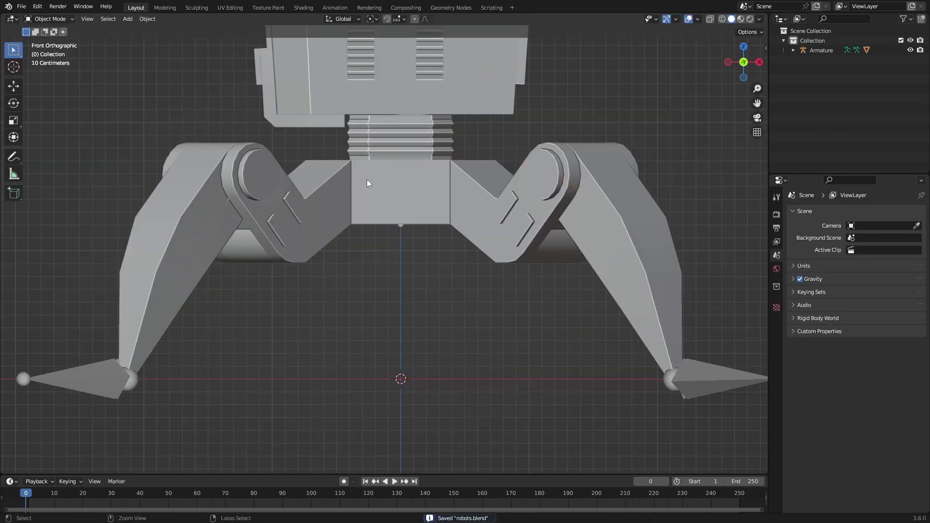
Add a Bezier circle, stand it upright in Edit Mode and raise its points 1 m along Z
key("shift+a")
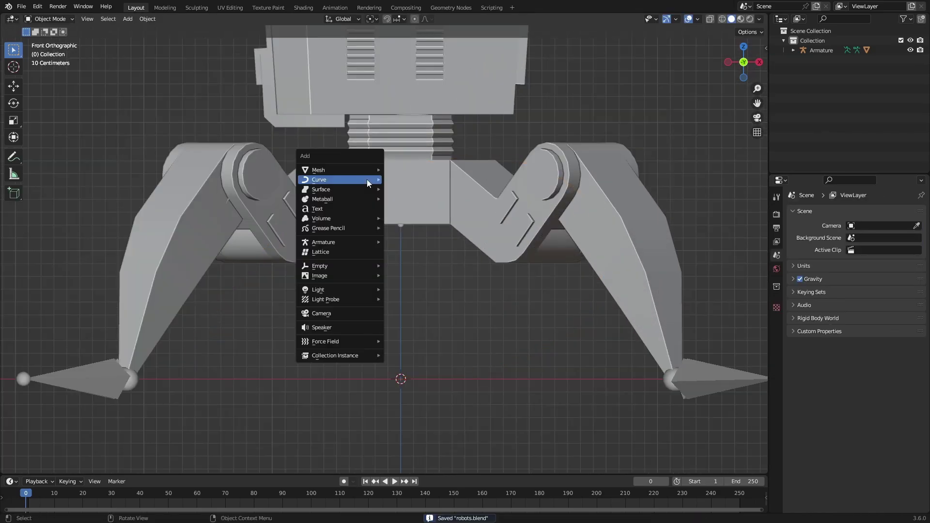
mouse_move(368, 179)
left_click(417, 191)
key("Tab")
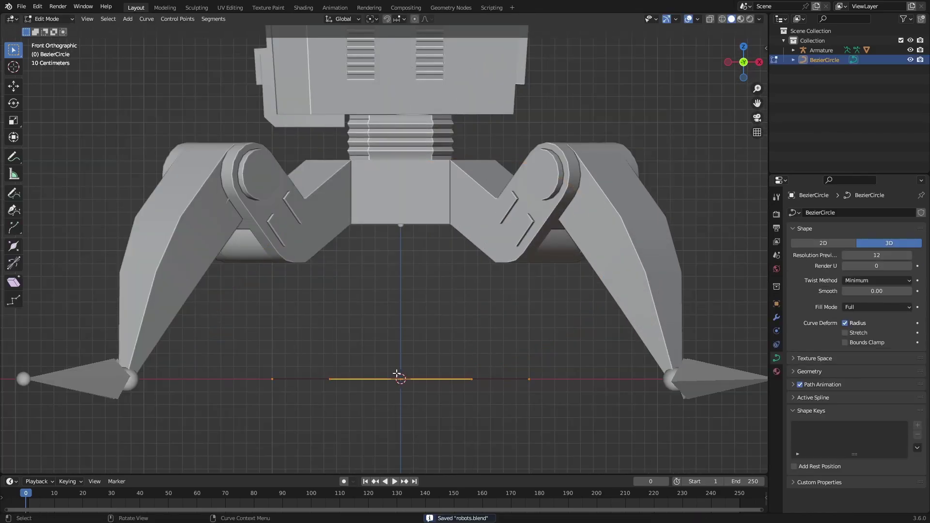
middle_click_drag(417, 191, 470, 349)
left_click(293, 397, "ctrl")
key("g")
key("z")
left_click(316, 303, "ctrl")
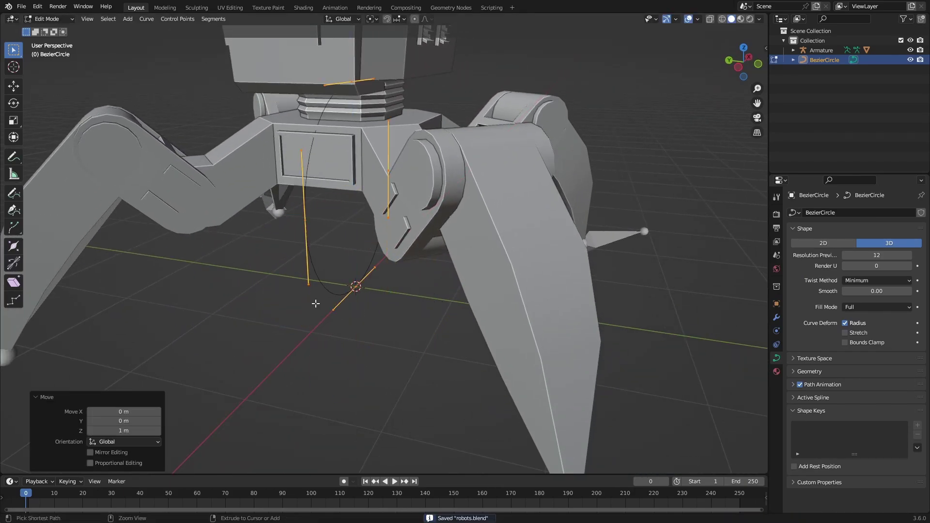
In front view, rotate the circle's -X control point and move it down to ground level
key("KP_1")
left_click(297, 198)
key("r")
left_click(386, 195)
key("g")
left_click(444, 349)
middle_click_drag(444, 193, 459, 220, "shift")
Lengthen the handles of the circle's top control point and lower it beneath the robot's body
left_click(420, 116)
key("s")
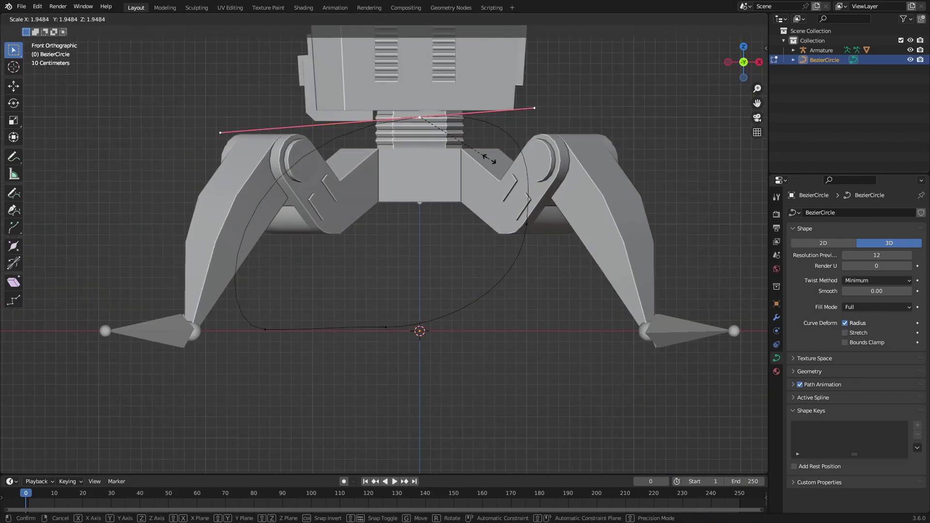
left_click(466, 144)
key("g")
left_click(480, 228)
Adjust the curve's +X control point, shift the ground-level centre point about 0.09 m along X, and save the file in Object Mode
left_click(527, 224)
left_click(415, 365)
left_click(386, 327)
scroll(442, 346, "up", 3)
key("g")
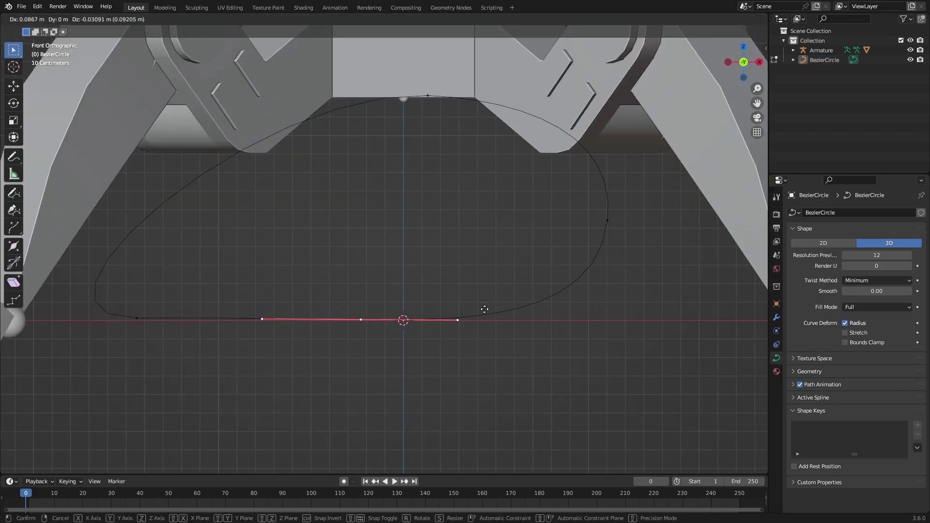
left_click(486, 309)
key("Tab")
key("ctrl+s")
Select the armature and switch it to Pose Mode
middle_click_drag(486, 309, 543, 346)
scroll(542, 346, "down", 5)
middle_click_drag(473, 342, 332, 326)
left_click(375, 271)
key("ctrl+z")
left_click(574, 293)
left_click(577, 275)
middle_click_drag(578, 276, 510, 345)
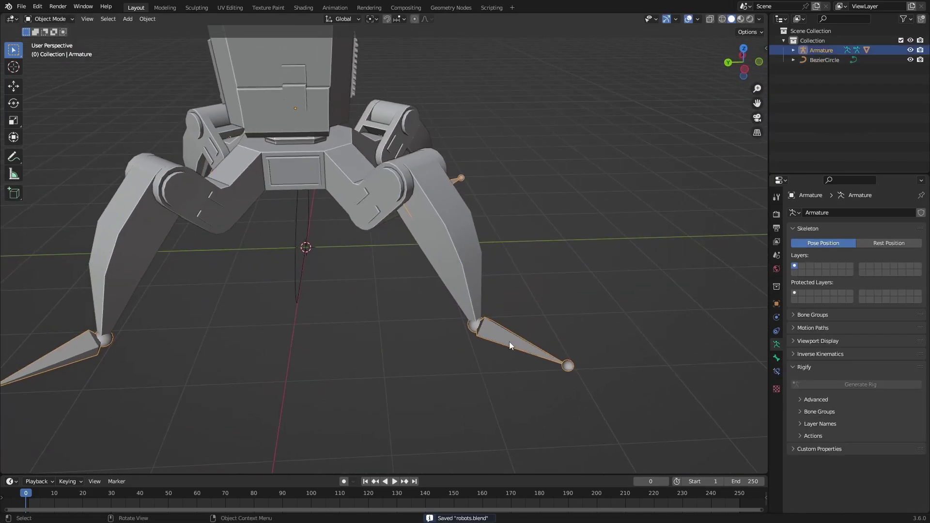
left_click(51, 21)
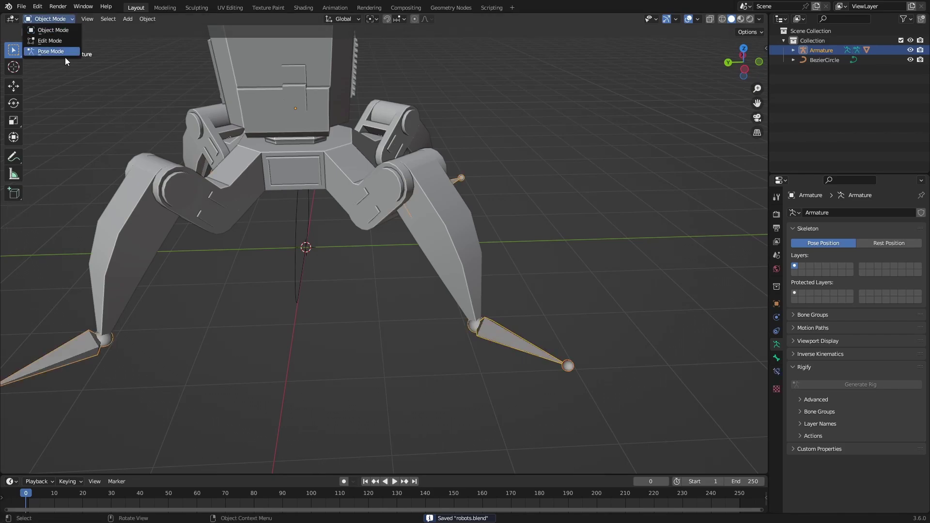
left_click(58, 52)
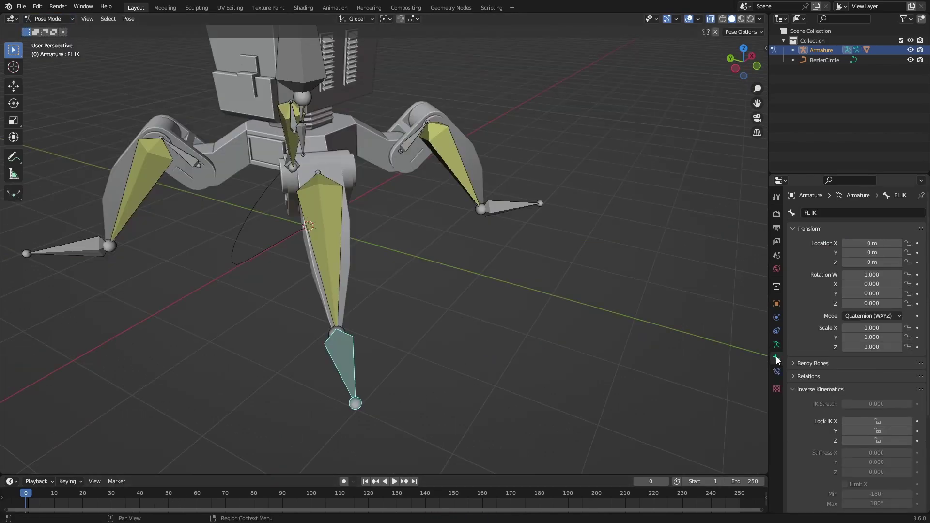
Add a Follow Path constraint targeting BezierCircle to the FL IK bone and run its offset up to 199.3
left_click(776, 372)
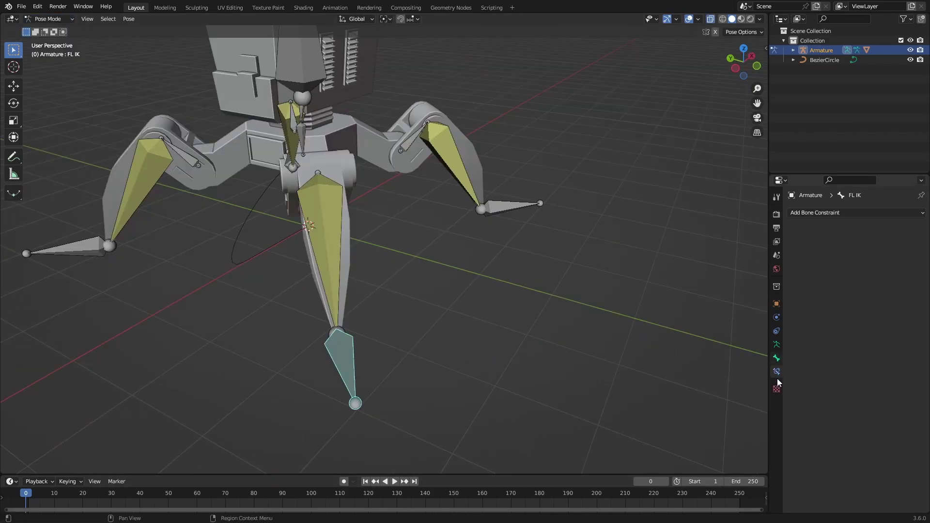
left_click(830, 213)
left_click(895, 284)
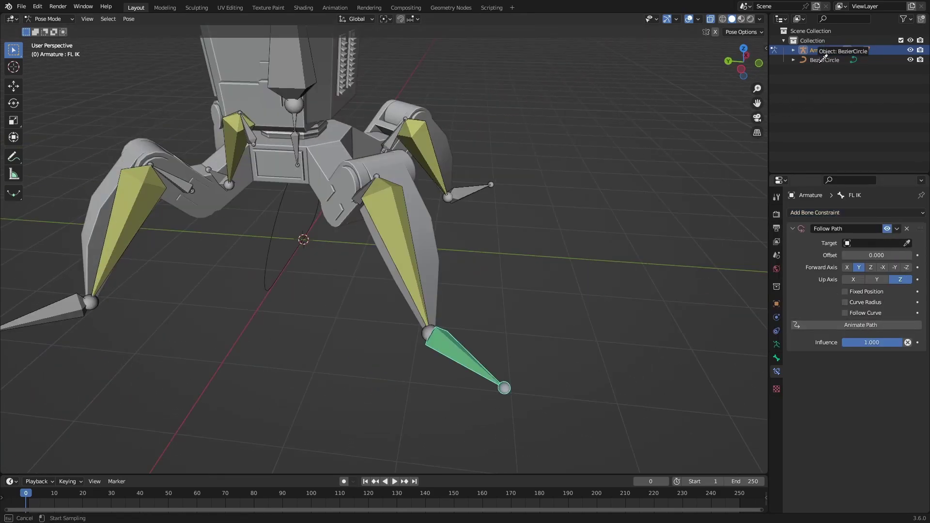
left_click(824, 58)
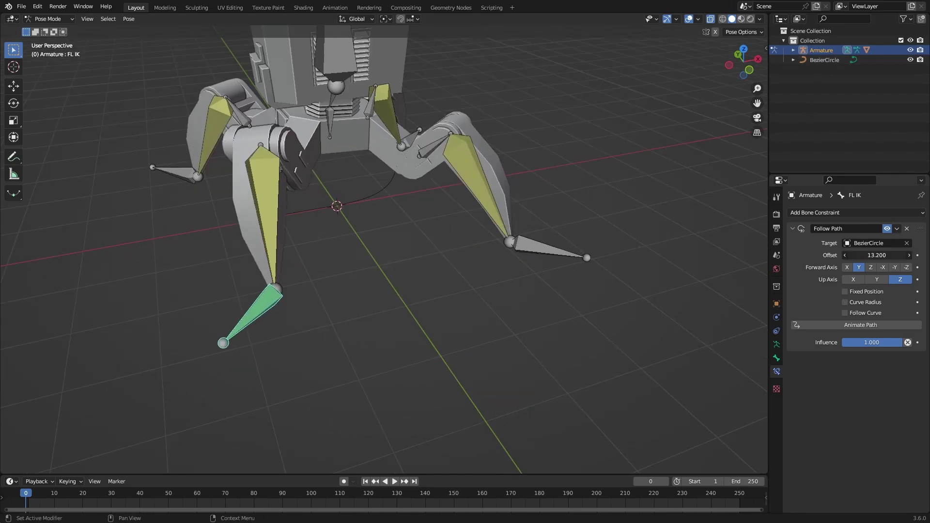
left_click_drag(877, 255, 918, 255)
Select the Bezier circle in Object Mode and scale it down to 0.724
key("Tab")
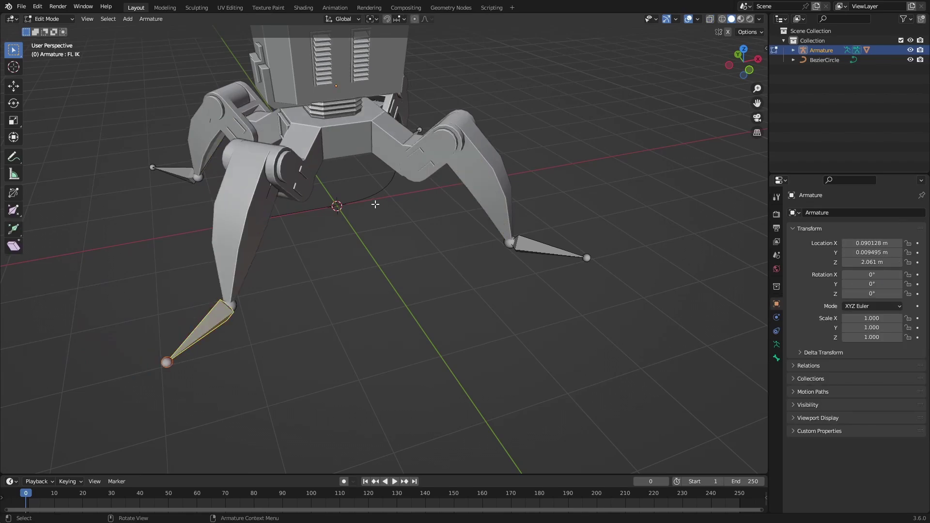
left_click(57, 19)
left_click(55, 31)
left_click(383, 196)
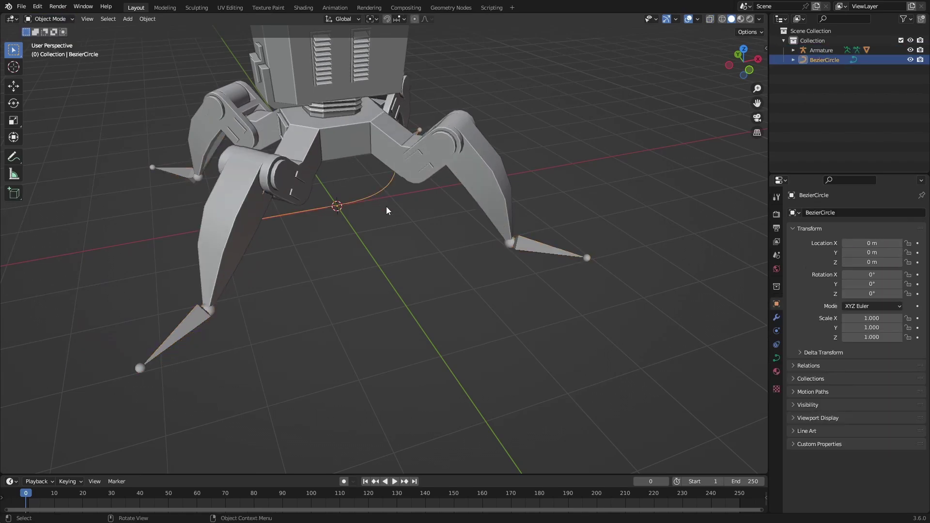
middle_click_drag(386, 207, 369, 195)
key("s")
left_click(488, 240)
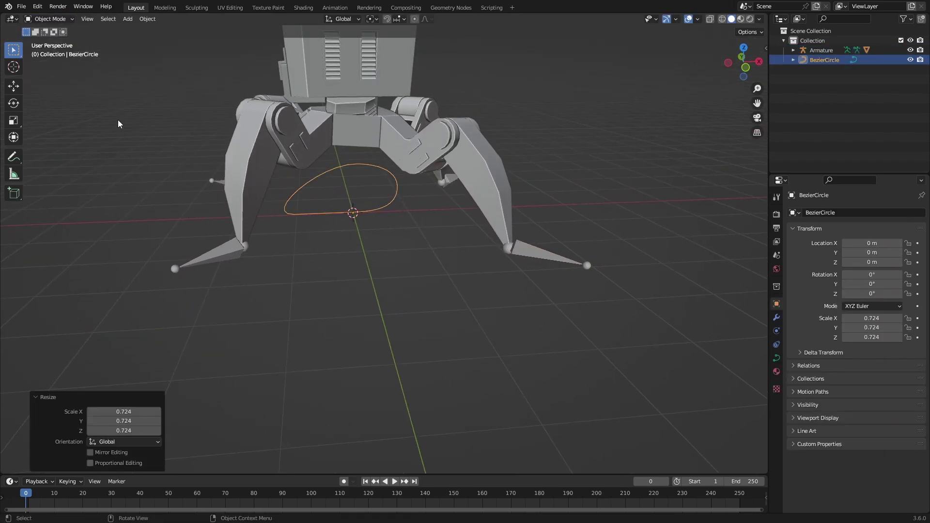
Return the armature to Pose Mode and set the FL IK bone's Follow Path offset to 404 to test the smaller path
left_click(217, 234)
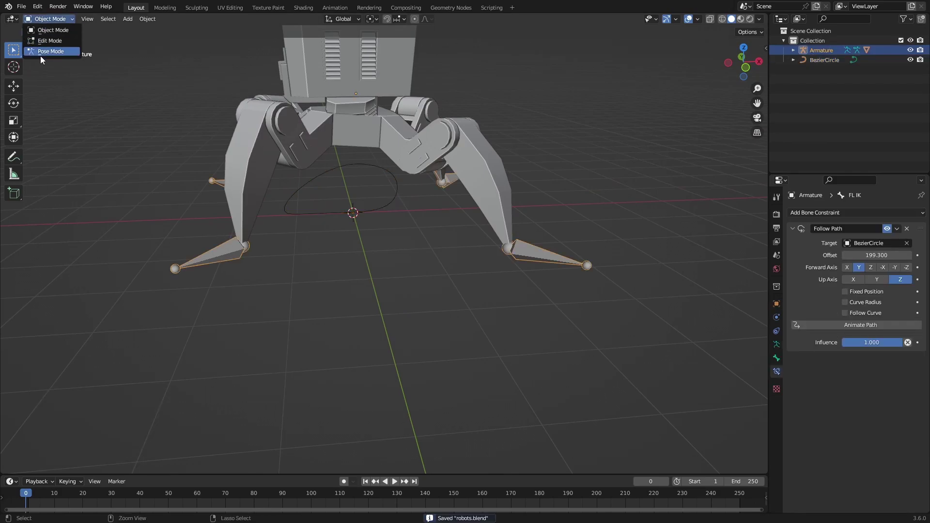
left_click(41, 53)
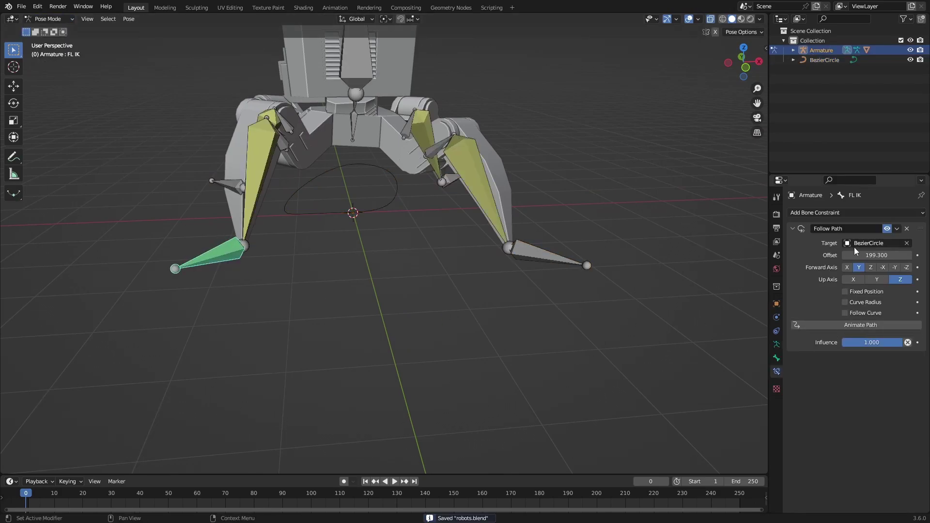
left_click_drag(876, 256, 925, 256)
middle_click_drag(663, 201, 660, 186)
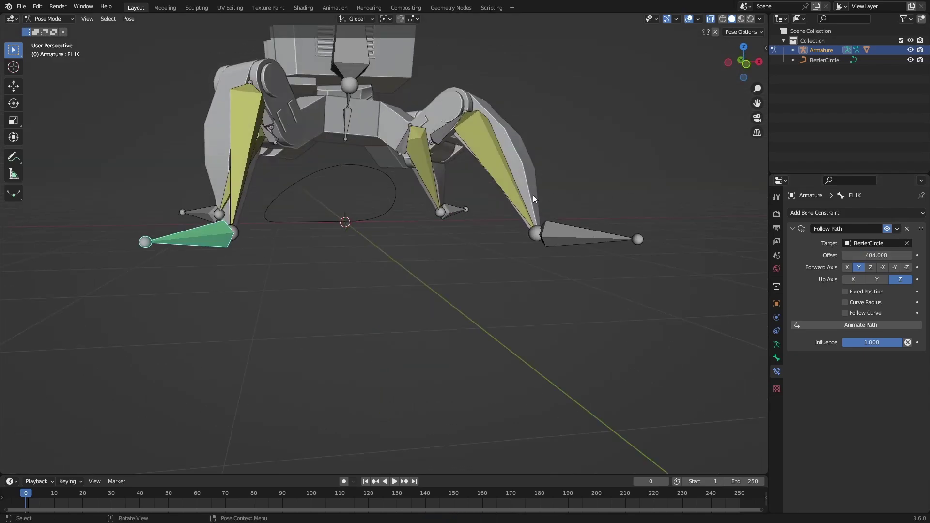
Test the leg's stepping motion in front view with overlays hidden by running the offset to 660.1, and restore the overlays
key("KP_1")
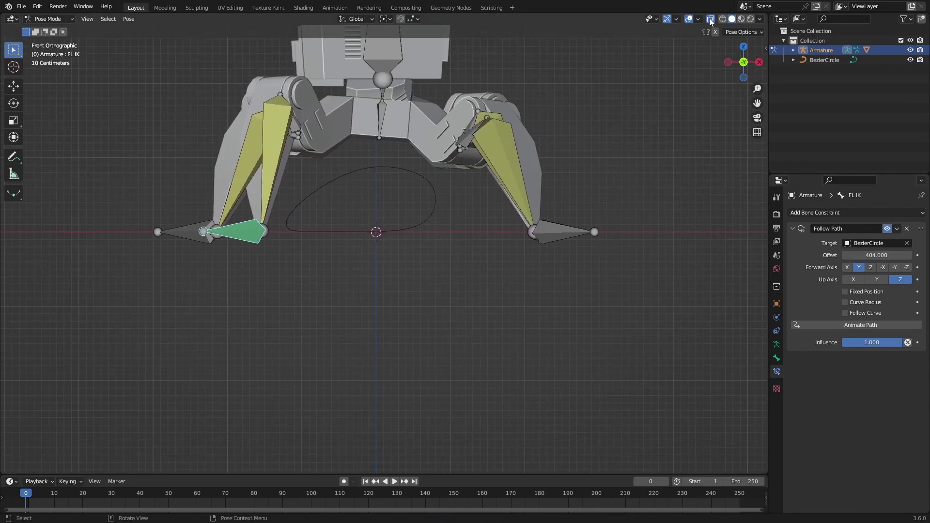
left_click(688, 19)
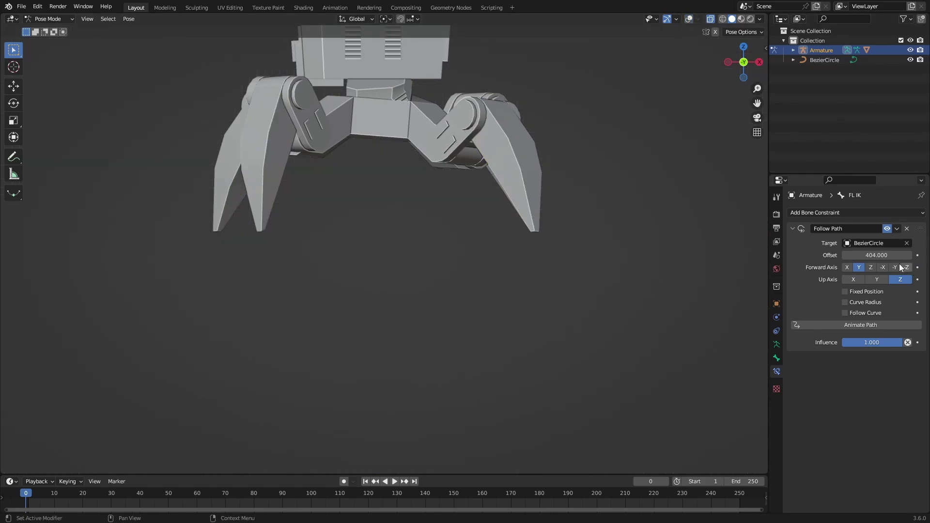
left_click_drag(876, 255, 837, 249)
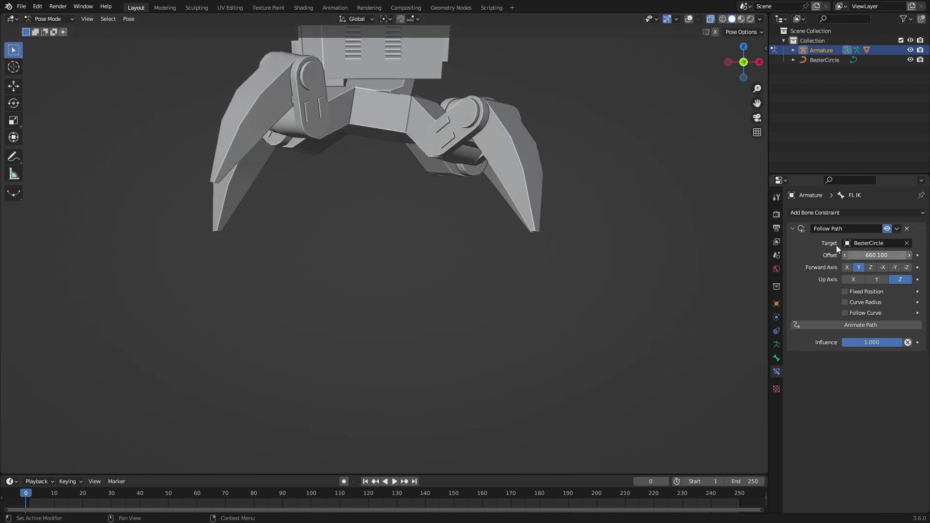
left_click(689, 20)
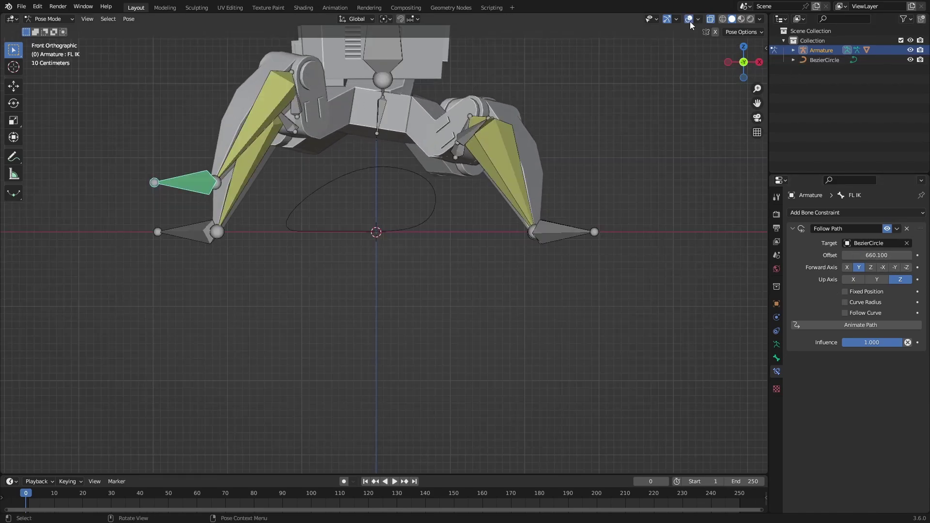
Open the Bezier circle in Edit Mode and lower its top control point to flatten the foot path
left_click(397, 175)
key("Tab")
key("Tab")
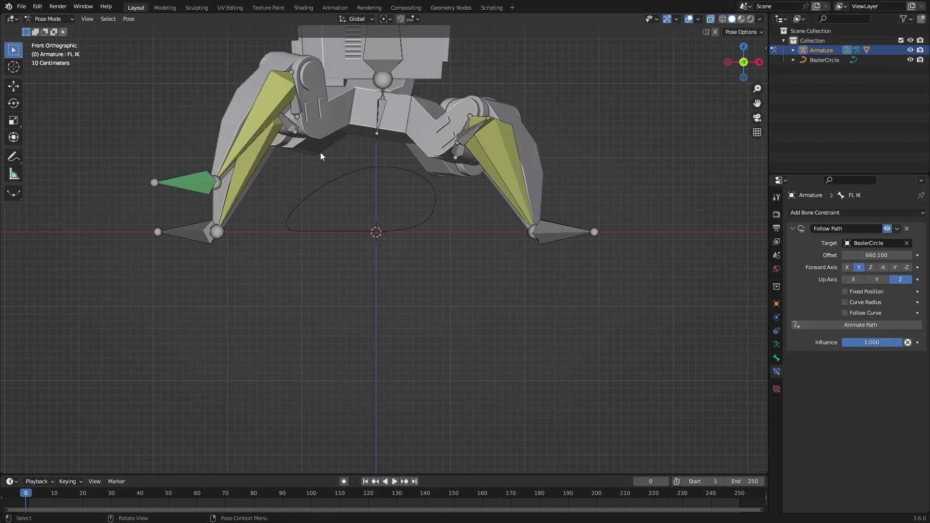
key("ctrl+Tab")
left_click(390, 168)
key("Tab")
left_click_drag(392, 168, 389, 188)
Scale all of the Bezier circle's points along X by 0.733
key("a")
key("s")
key("x")
left_click(491, 261)
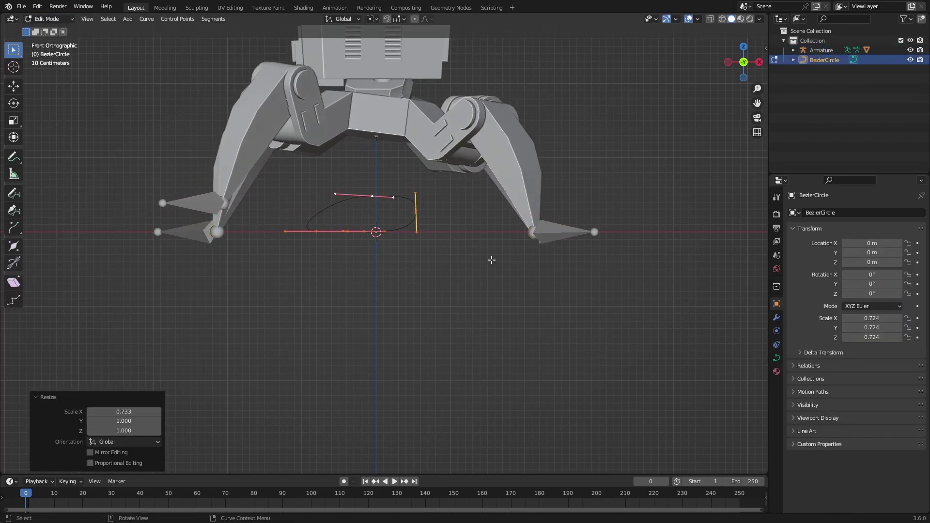
Scale the whole Bezier circle down uniformly and save the file
left_click(490, 261)
key("a")
left_click(505, 263)
key("Tab")
key("ctrl+s")
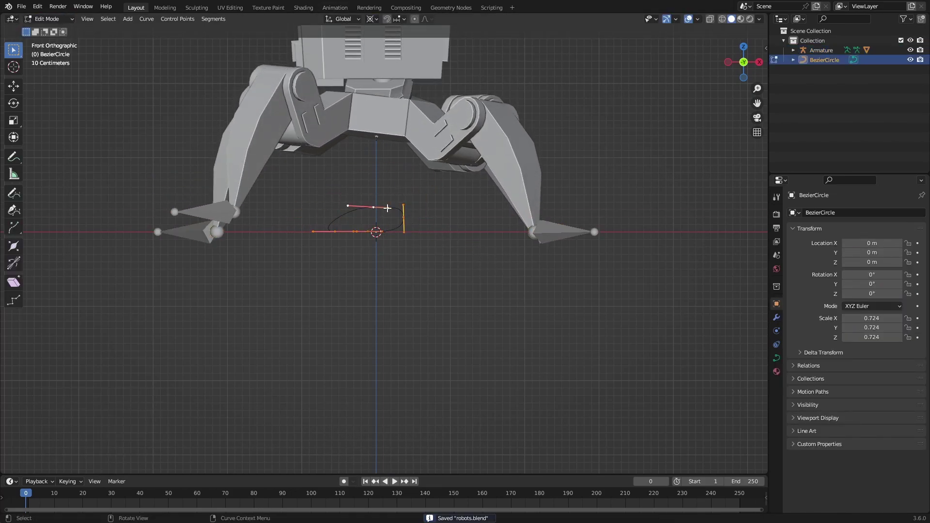
Tilt the handles of the Bezier circle's top control point and reposition the point to reshape the foot path
left_click(388, 208)
scroll(439, 221, "up", 5)
left_click(469, 216)
key("g")
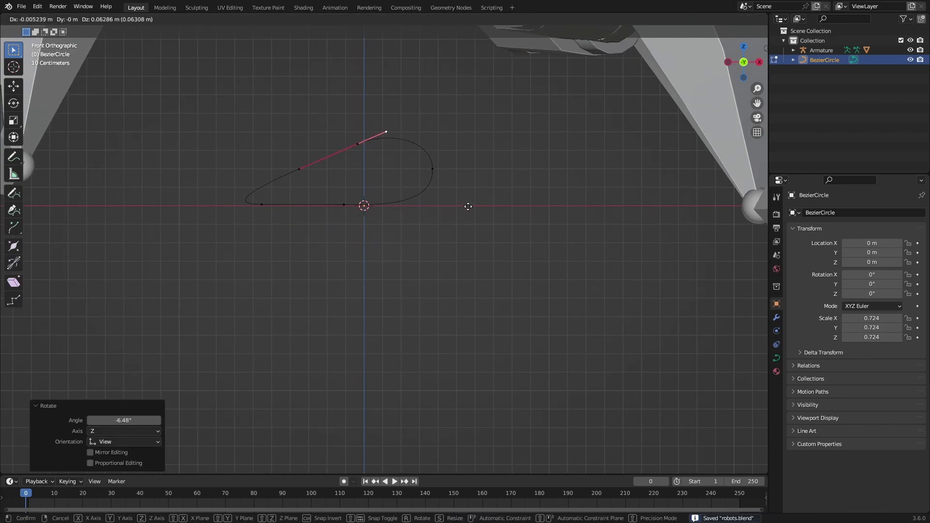
left_click(485, 208)
key("g")
left_click(359, 144)
key("g")
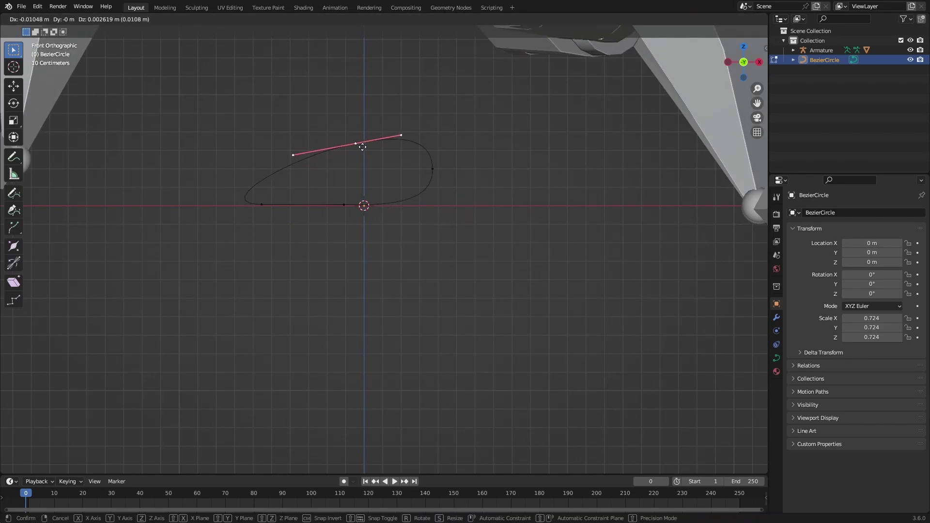
Scale the handles of the Bezier circle's top and right control points to round out the path
left_click(323, 151)
key("s")
left_click(384, 163)
key("g")
left_click(528, 263)
left_click(433, 169)
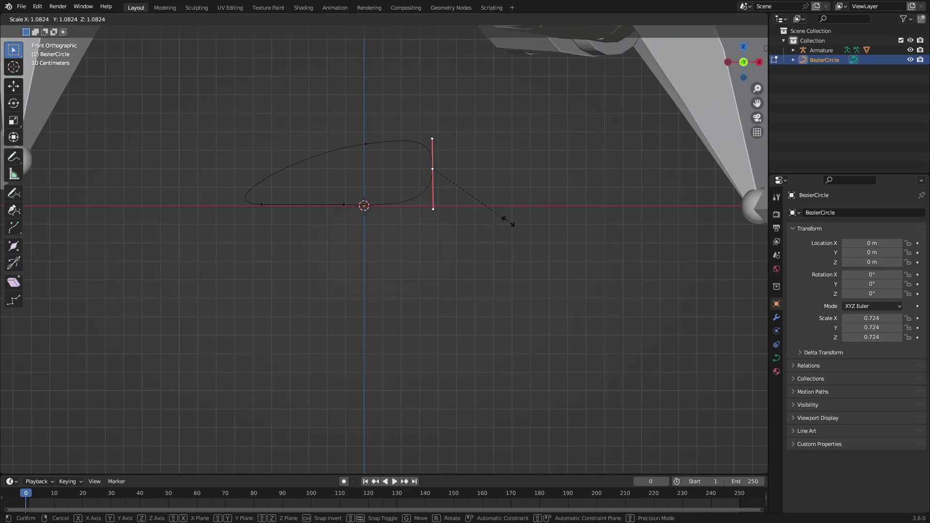
left_click(484, 199)
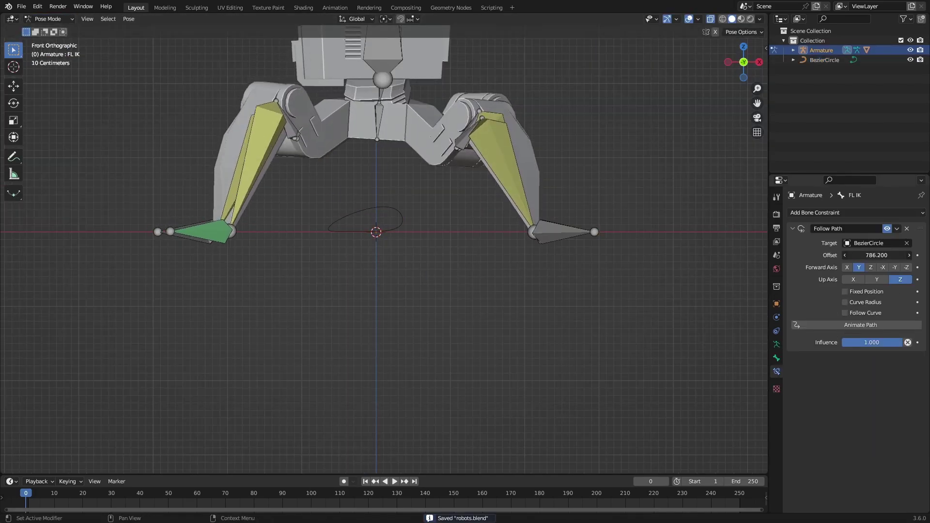
Test the FL IK bone's stepping motion by running its Follow Path offset, and reset the offset to 0
middle_click_drag(543, 242, 524, 252)
key("ctrl+s")
left_click_drag(879, 255, 921, 256)
key("ctrl+s")
middle_click_drag(146, 286, 308, 348)
key("KP_1")
scroll(203, 287, "up", 4)
left_click_drag(877, 256, 900, 258)
key("BackSpace")
Save the file and drive the RR IK bone's Follow Path offset with the expression #frame
middle_click_drag(359, 274, 389, 289)
key("ctrl+s")
middle_click_drag(208, 252, 333, 342)
left_click(60, 335)
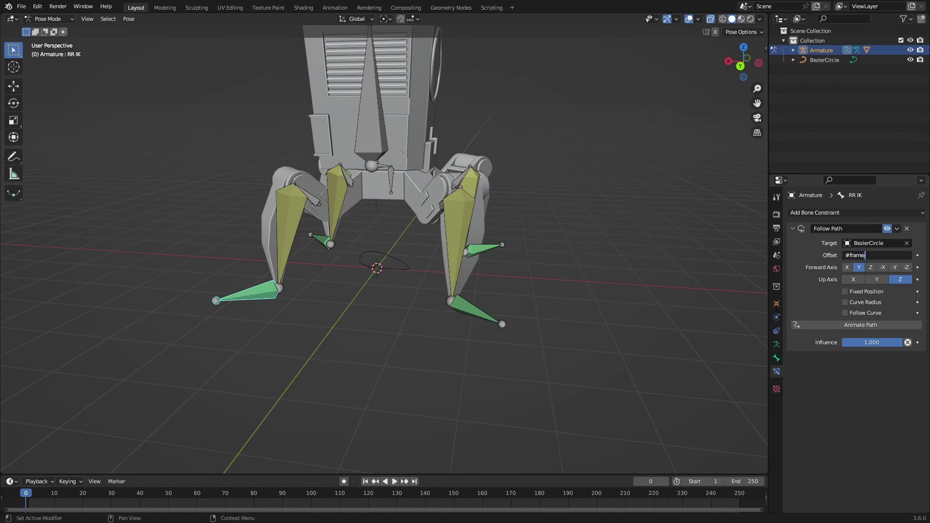
middle_click_drag(369, 350, 362, 350)
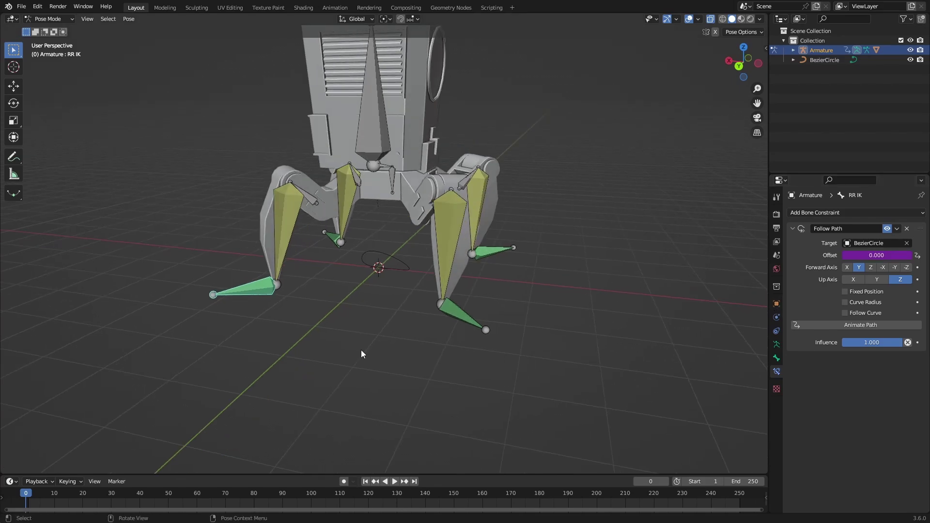
Play back the leg motion and drive the FL IK bone's Follow Path offset with a frame-based expression
key("space")
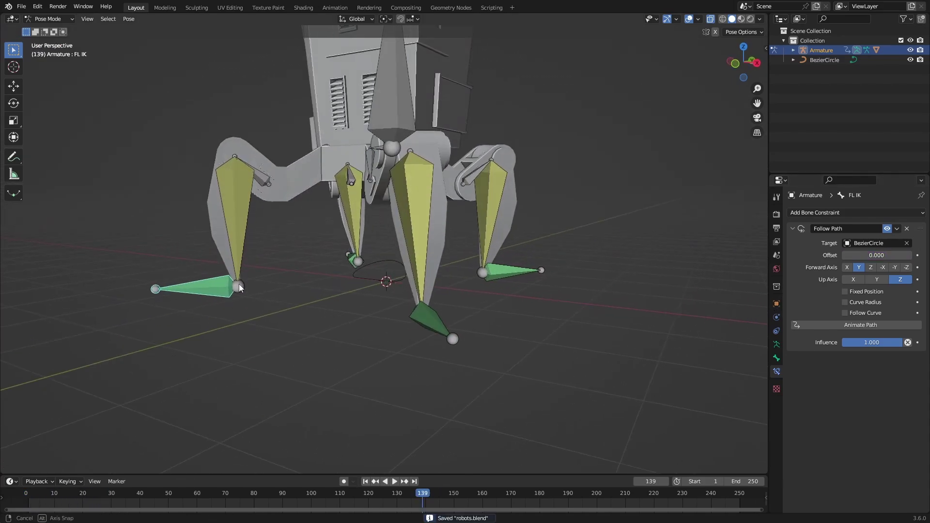
middle_click_drag(672, 280, 452, 248)
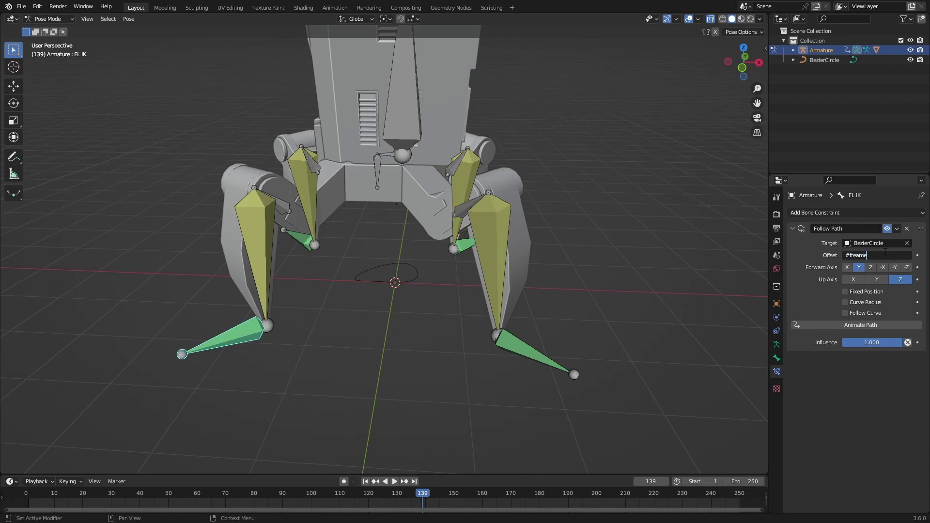
key("Return")
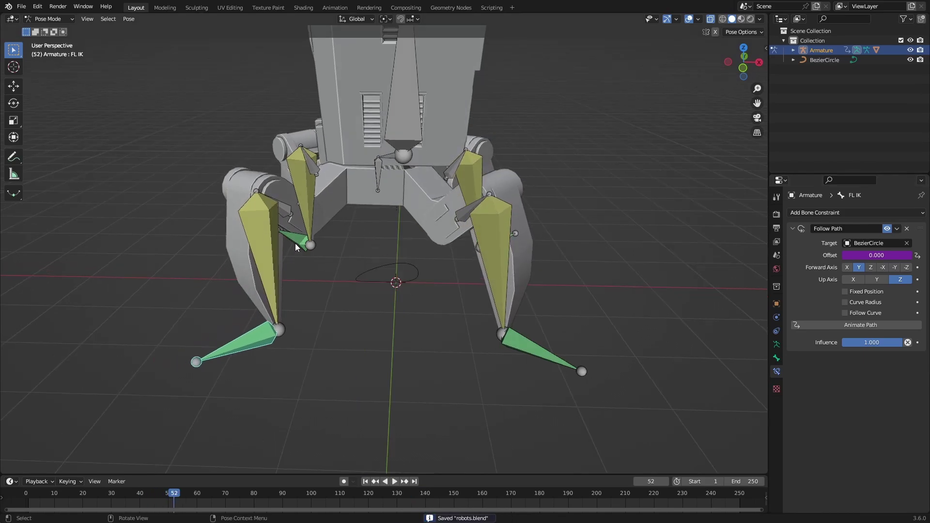
Drive the FR IK bone's Follow Path offset with the expression #frame*2+50
left_click(296, 243)
middle_click_drag(295, 243, 355, 258)
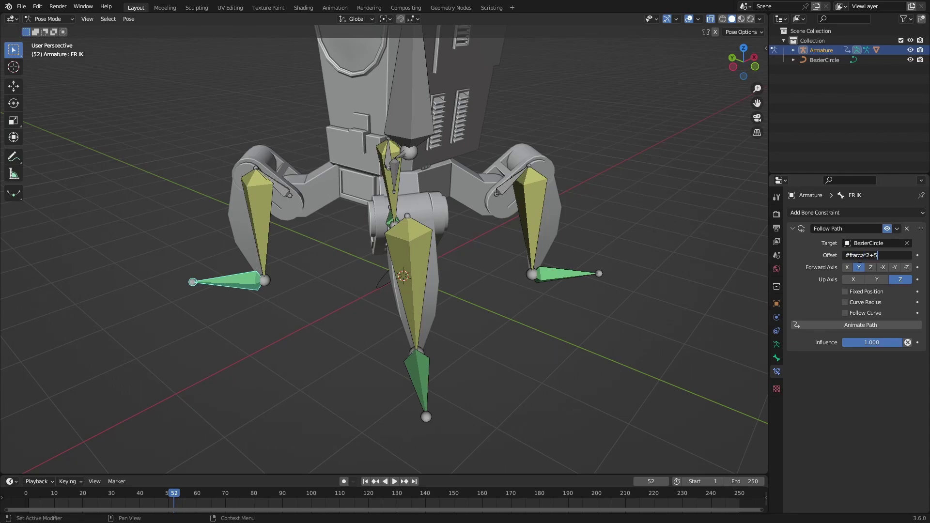
type("0")
key("Return")
middle_click_drag(532, 242, 506, 246)
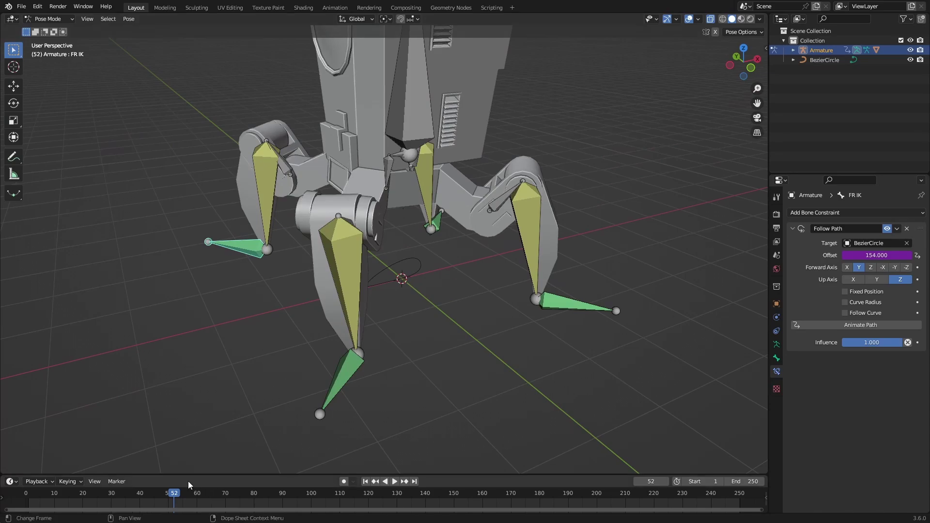
Play the walk from frame 0 and drive the RL IK bone's Follow Path offset with #frame*2+50
left_click_drag(176, 493, 26, 493)
key("space")
middle_click_drag(666, 297, 634, 281)
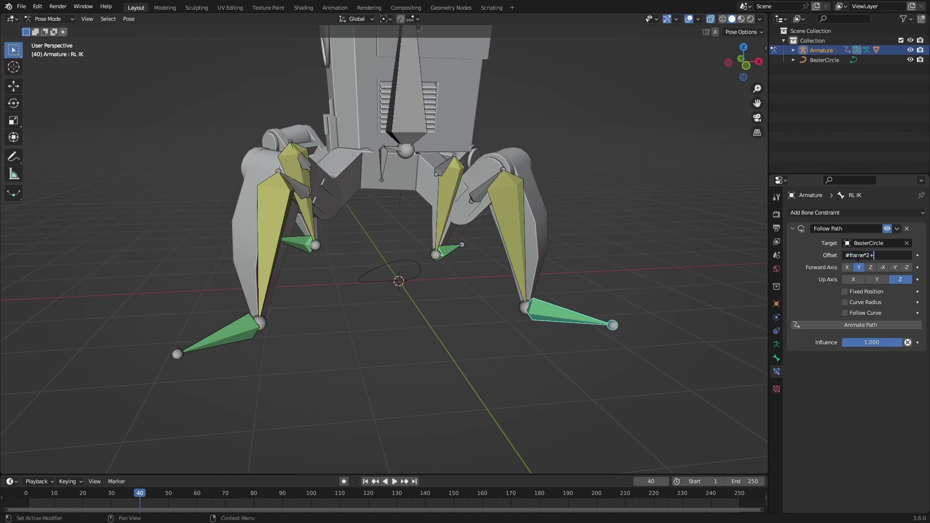
key("Return")
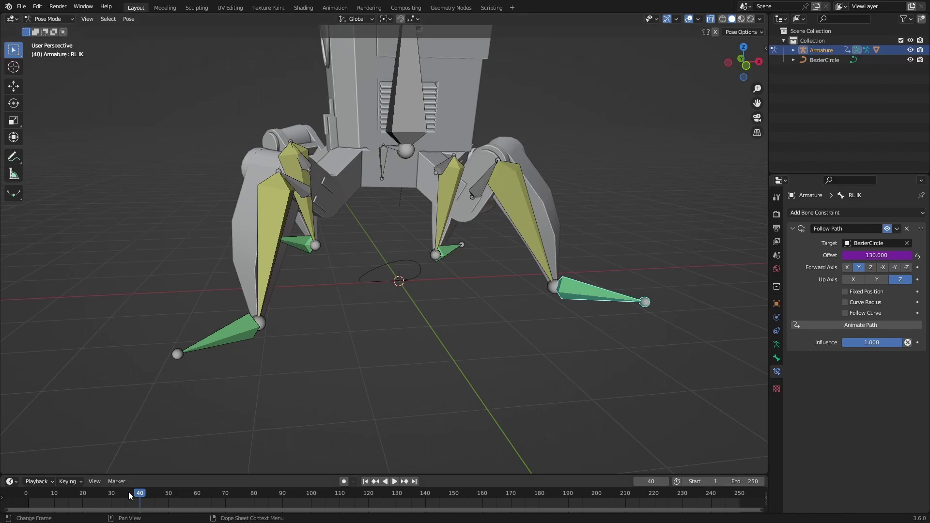
Review the walk cycle from several angles in Object Mode with overlays hidden, playing from frame 0
left_click(50, 30)
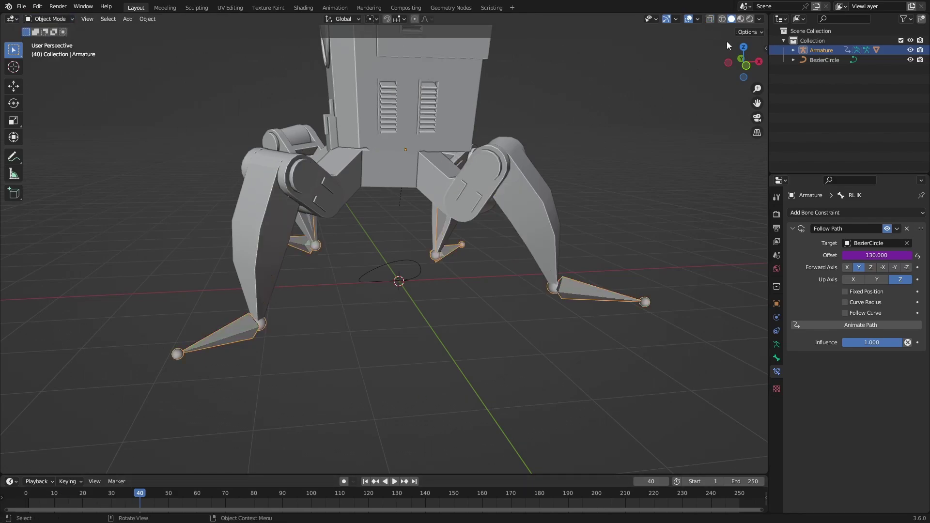
left_click(690, 20)
left_click_drag(96, 494, 26, 494)
left_click(616, 336)
scroll(616, 336, "down", 3)
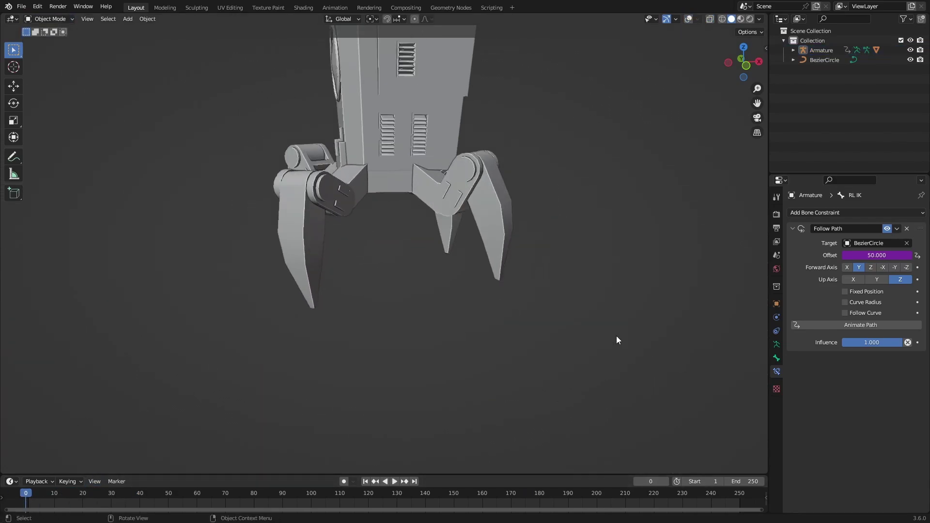
middle_click_drag(617, 336, 654, 336)
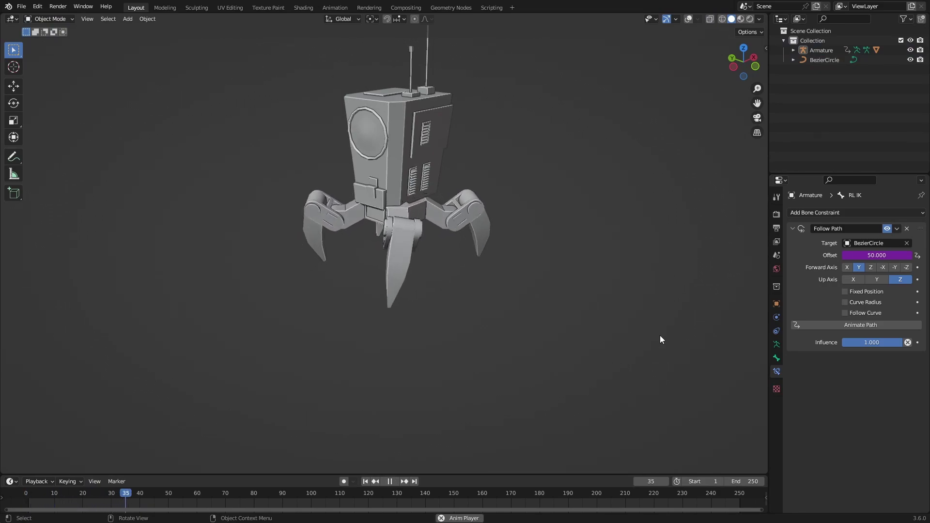
middle_click_drag(633, 337, 464, 188)
scroll(436, 209, "up", 5)
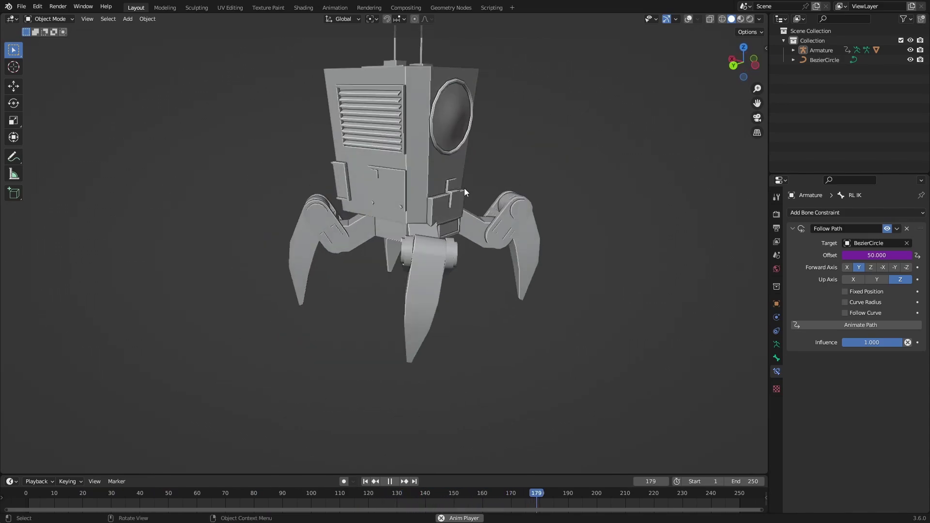
Stop playback, return the armature to Pose Mode and save the file
left_click(48, 19)
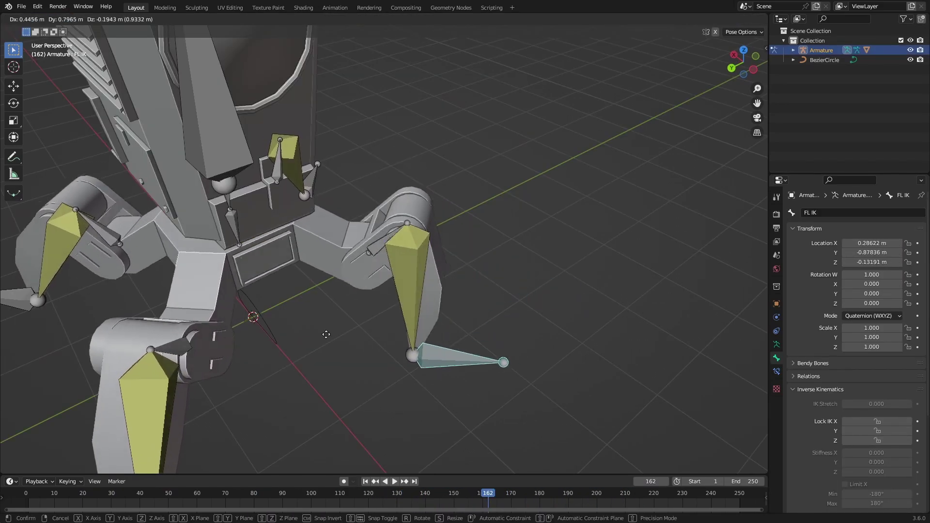
key("space")
middle_click_drag(415, 285, 408, 265)
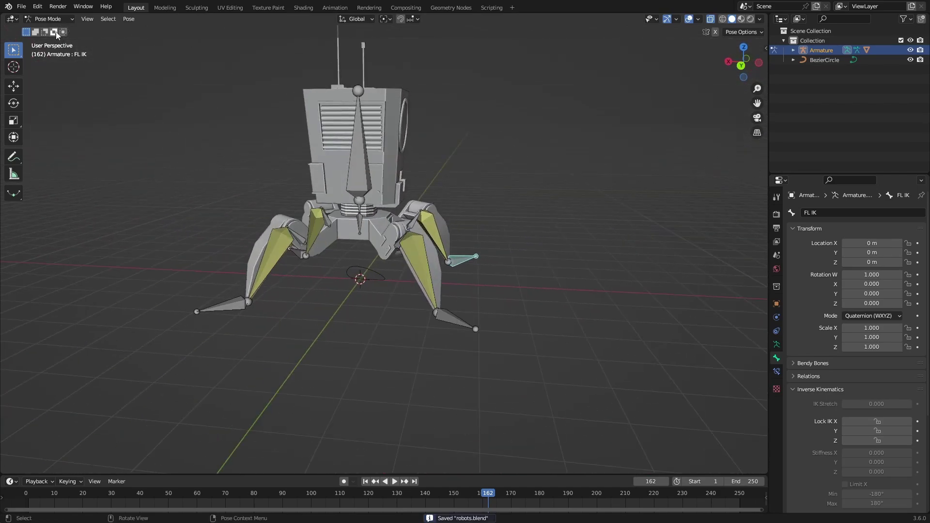
mouse_move(526, 257)
middle_mouse_down()
mouse_move(491, 276)
mouse_move(404, 278)
mouse_move(513, 264)
middle_mouse_up()
key("ctrl+s")
Test how the leg responds by moving the FL IK bone, cancelling each move
middle_click_drag(368, 219, 375, 272, "shift")
key("g")
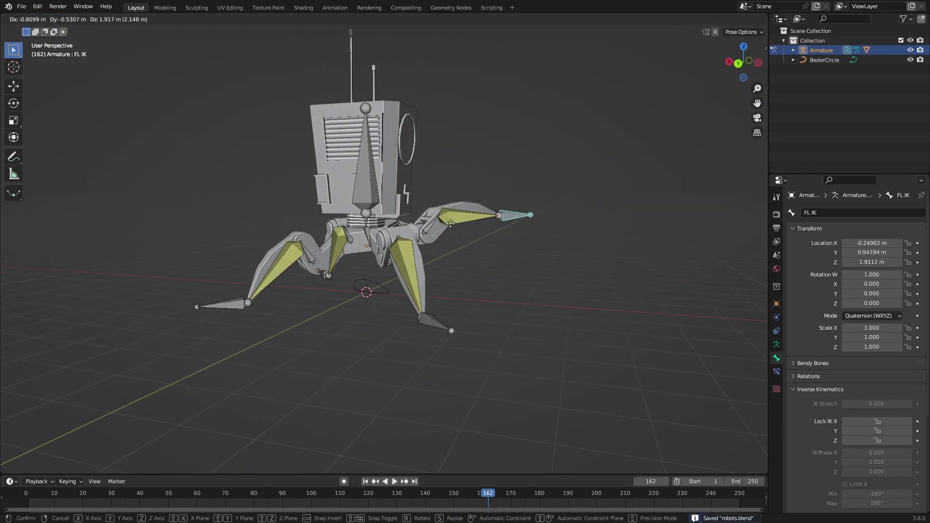
right_click(422, 291)
key("g")
middle_click_drag(423, 291, 441, 264)
right_click(471, 311)
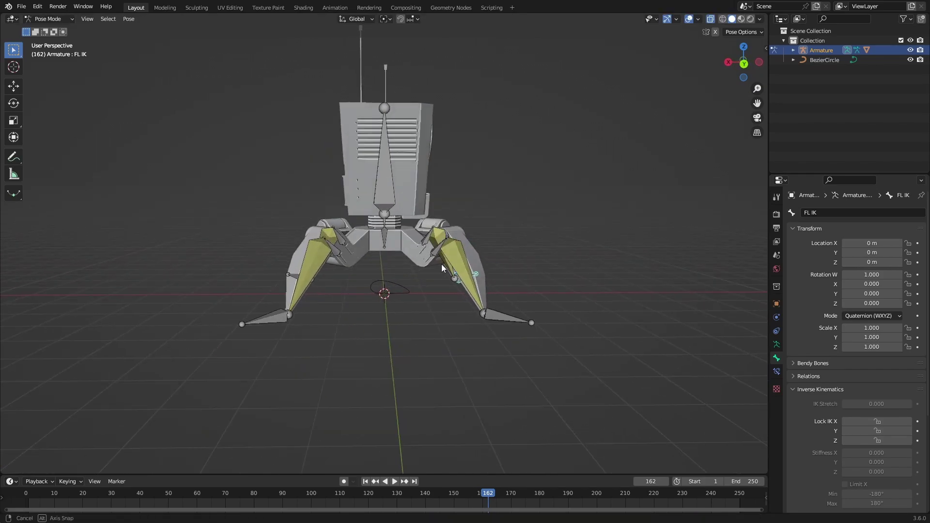
Test how the upper body responds by moving the Body bone, and cancel the move
left_click(382, 166)
key("g")
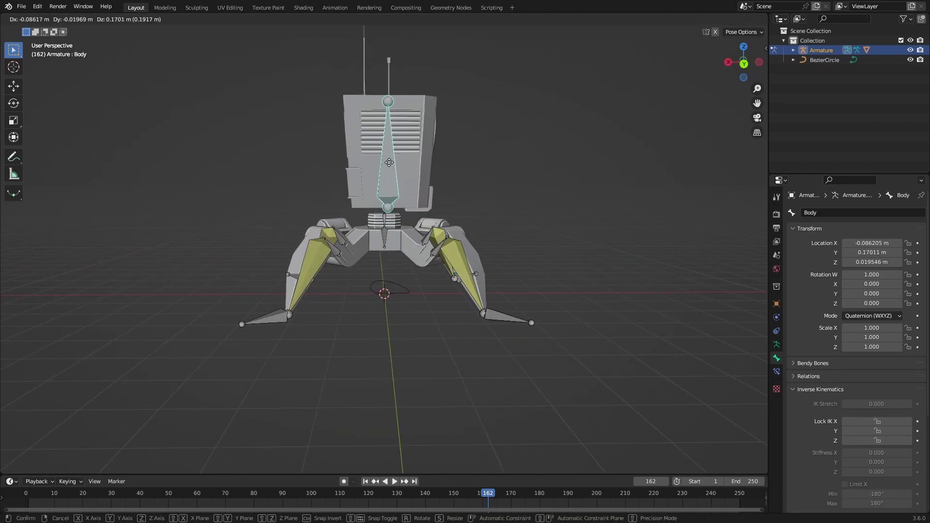
right_click(385, 235)
Save the file, duplicate the armature and hide the copy, with the original open in Edit Mode
scroll(393, 271, "up", 5)
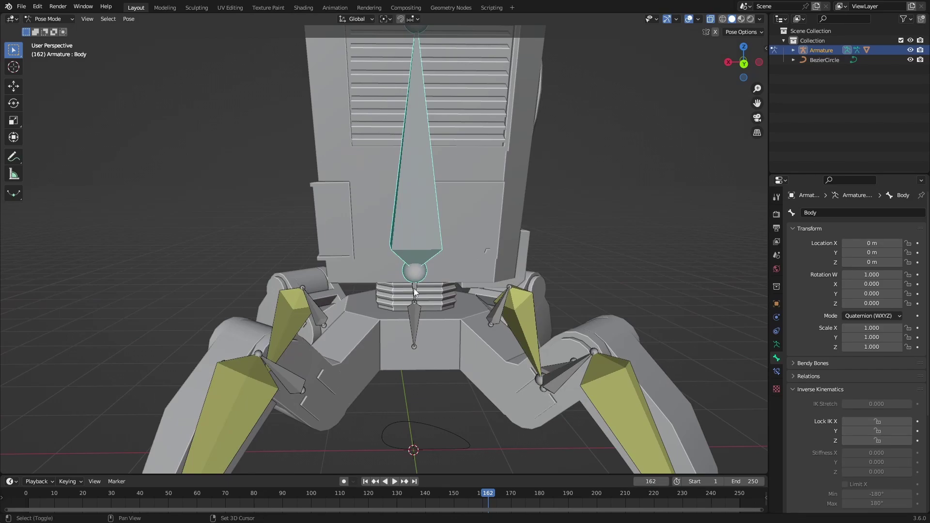
key("Tab")
key("ctrl+s")
key("Tab")
scroll(530, 246, "down", 6)
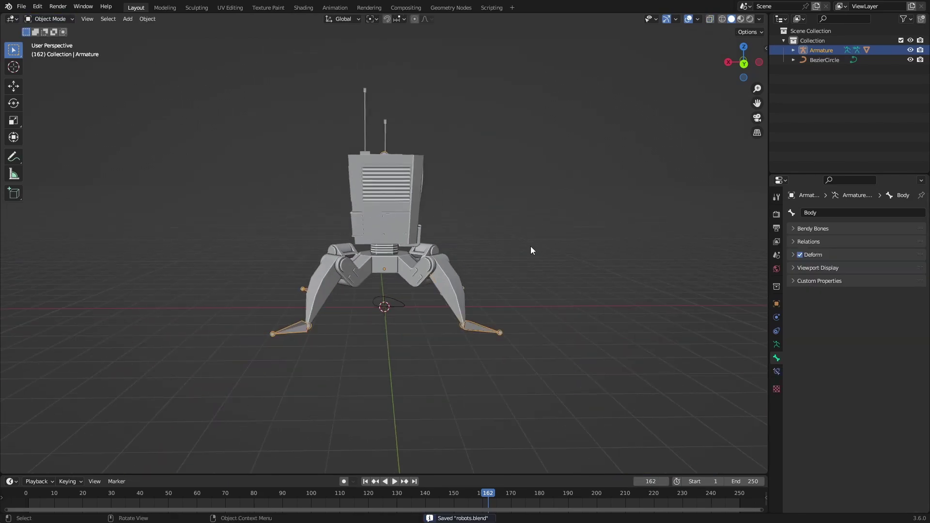
scroll(494, 240, "up", 2)
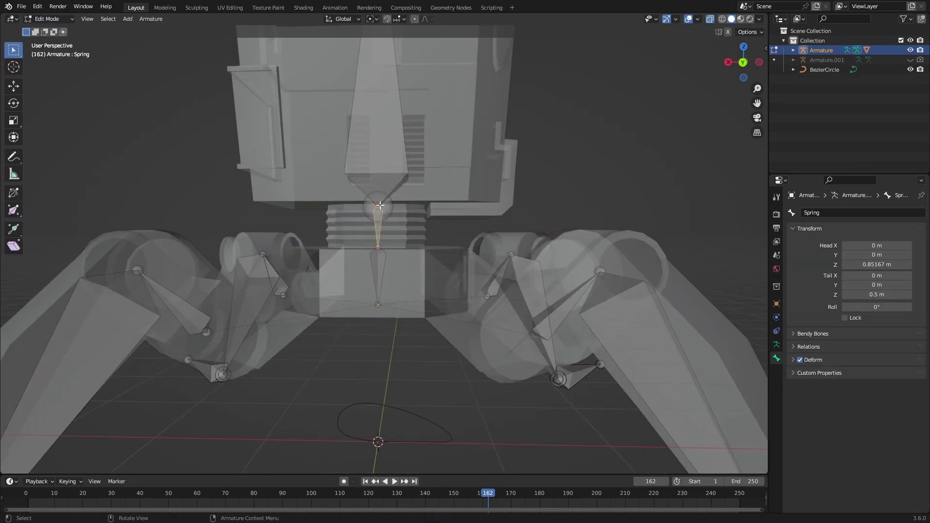
Delete the Body and Spring bones from the armature and save the file
left_click(380, 178)
key("x")
left_click(379, 177)
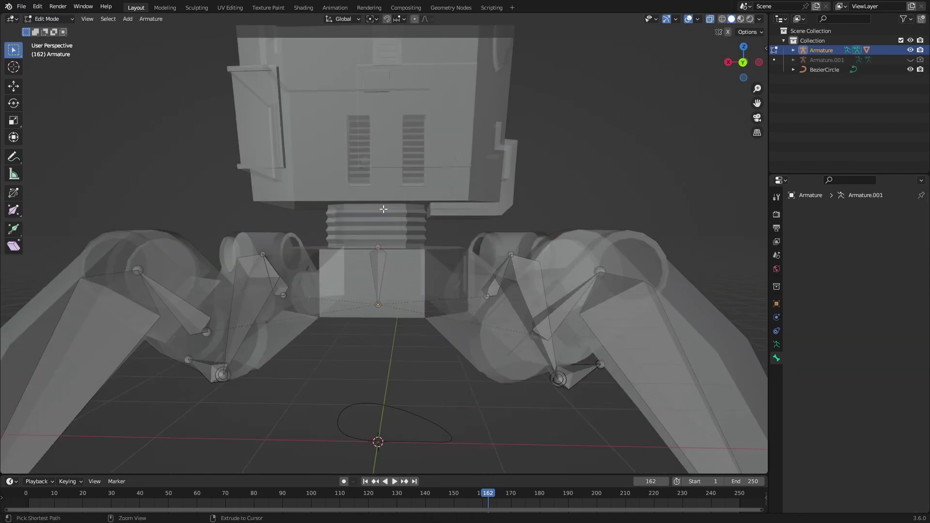
key("ctrl+s")
Raise the upper joint of the Bottom bone along Z so the bone extends up through the robot's torso
left_click(386, 246)
scroll(387, 246, "down", 4)
middle_click_drag(412, 232, 413, 282, "shift")
scroll(407, 272, "up", 1)
key("g")
key("z")
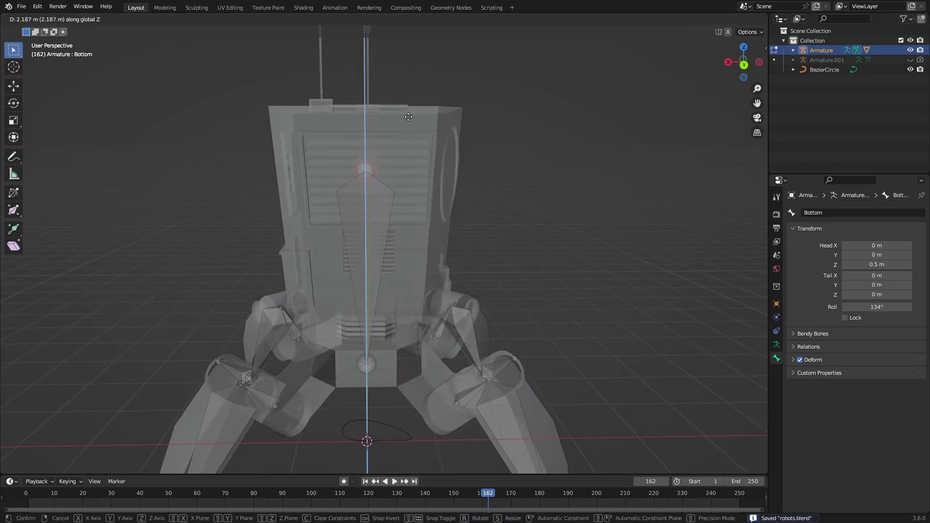
left_click(412, 64)
middle_click_drag(411, 65, 397, 148)
key("g")
key("z")
left_click(397, 148)
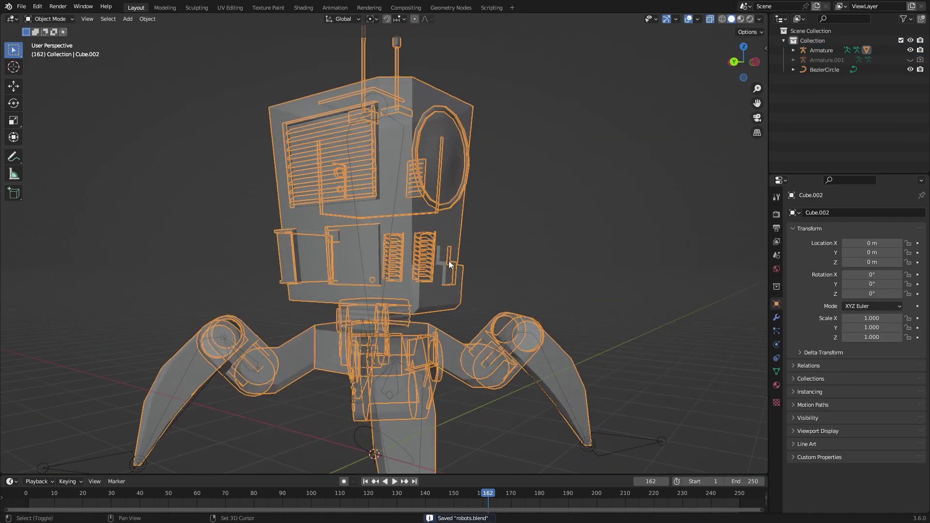
Open the robot mesh in Edit Mode and select the linked geometry of the torso, spring and base
middle_click_drag(449, 261, 507, 231)
key("Tab")
key("a")
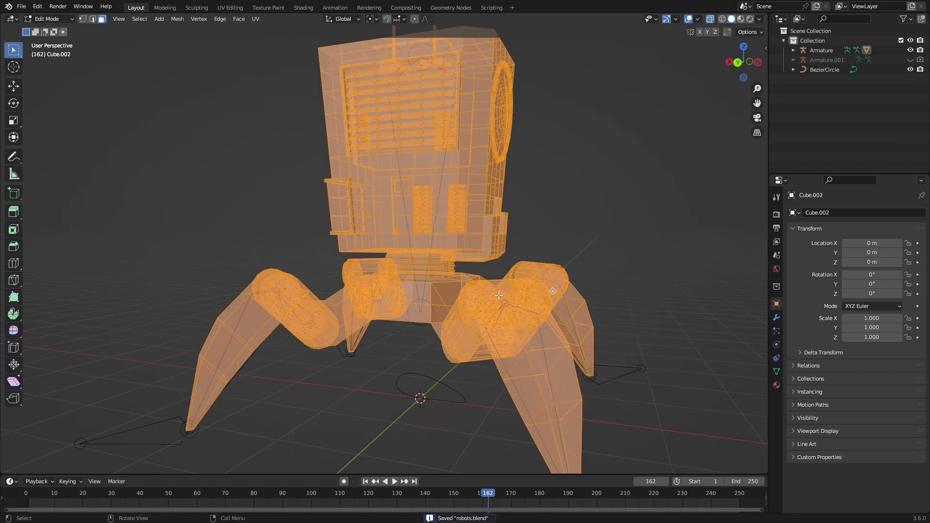
middle_click_drag(449, 241, 457, 247)
key("alt+a")
key("l")
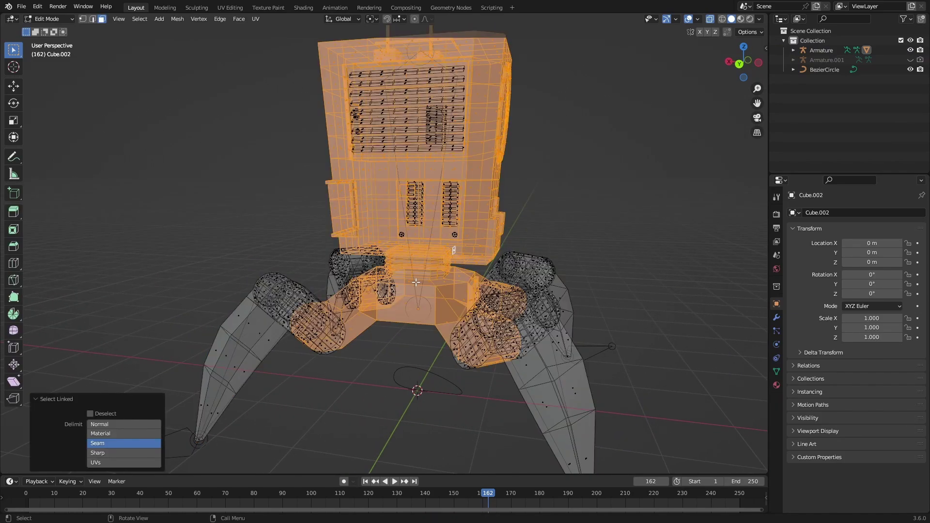
Assign the selected torso, spring and base geometry to the Bottom vertex group at weight 1.000 and leave Edit Mode
left_click(776, 372)
left_click(818, 273)
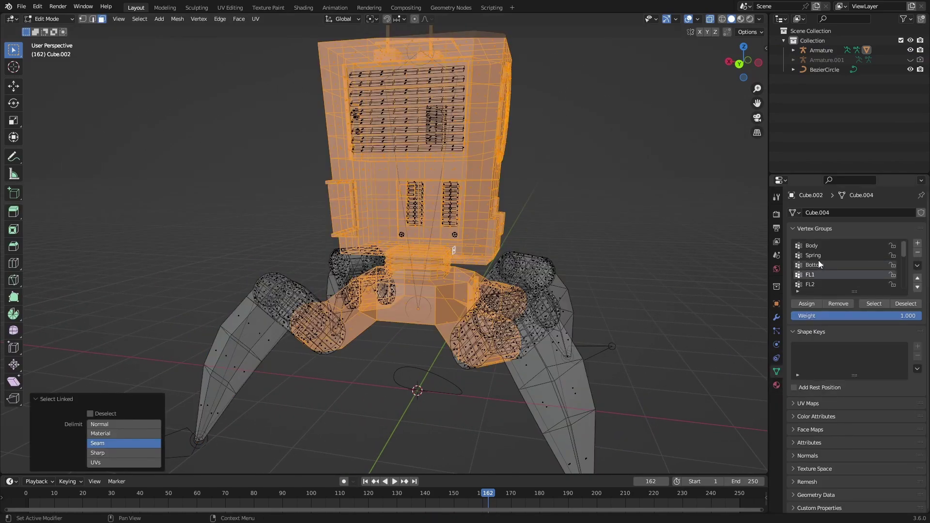
left_click(818, 263)
left_click(809, 303)
key("Tab")
Test the modified rig in Pose Mode by moving the FL IK bone from different view angles
key("alt+a")
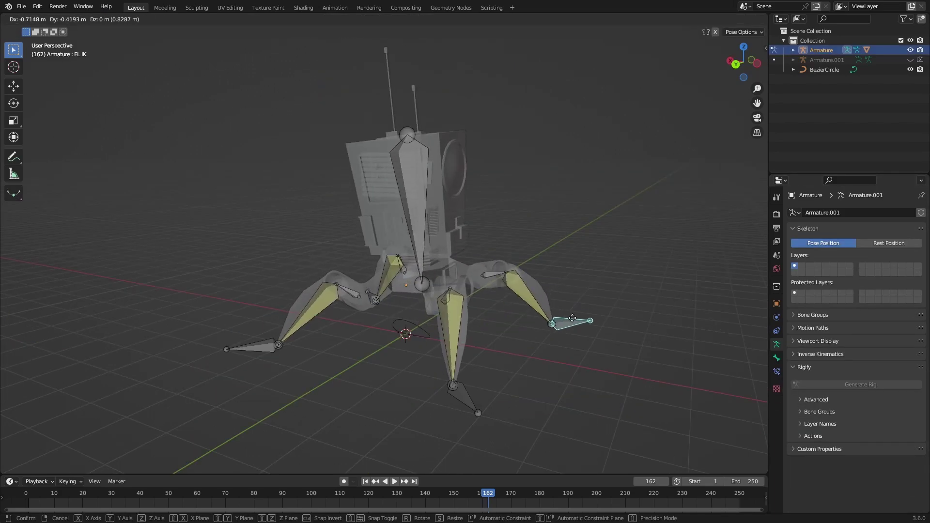
left_click(572, 318)
middle_click_drag(572, 318, 500, 288)
key("g")
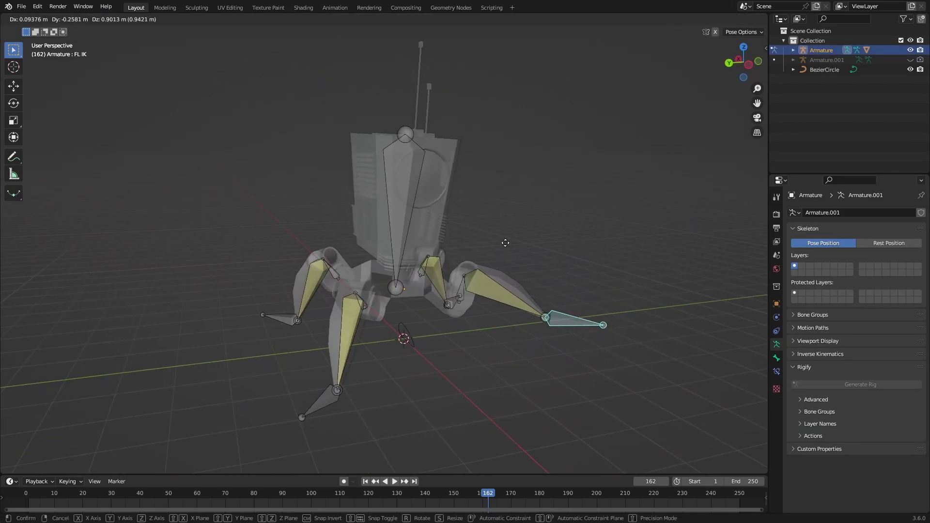
left_click(528, 274)
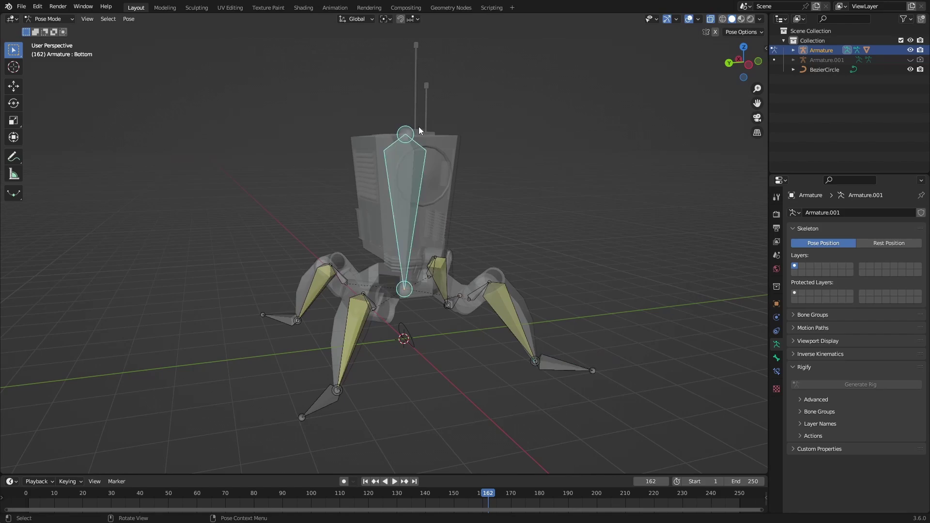
Try moving the FL IK bone to test how its leg bends with the modified rig
left_click(558, 363)
key("g")
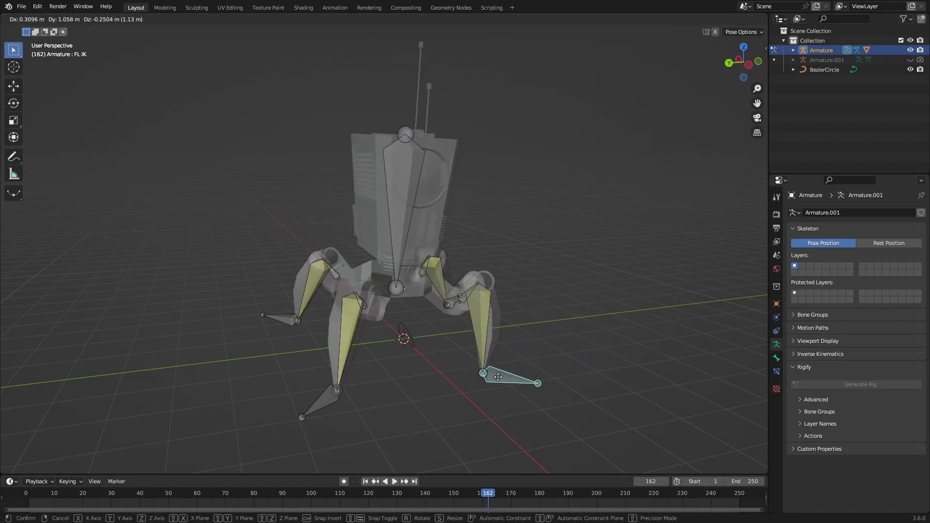
right_click(505, 376)
Play the animation and stretch the BezierCircle path along global X to an X scale of 1.207
middle_click_drag(505, 380, 556, 371)
key("s")
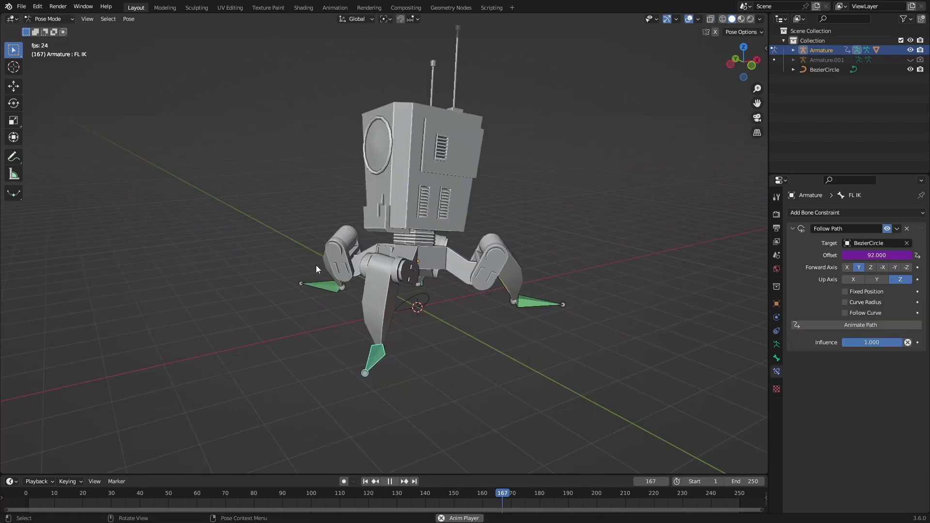
middle_click_drag(316, 266, 601, 291)
scroll(470, 292, "up", 3)
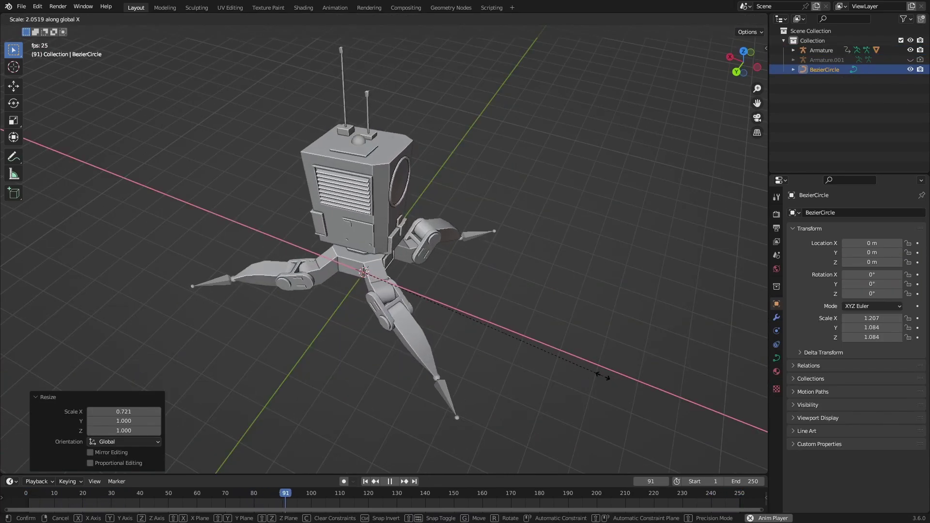
left_click(602, 376)
Hide the viewport overlays, clear the selection and watch the walk animation from several sides
left_click(688, 19)
left_click(628, 232)
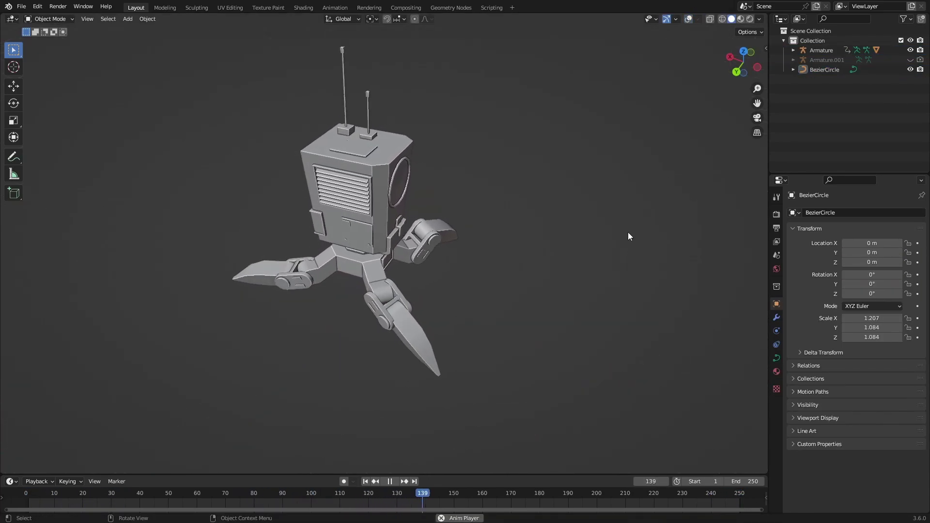
middle_click_drag(628, 232, 612, 196)
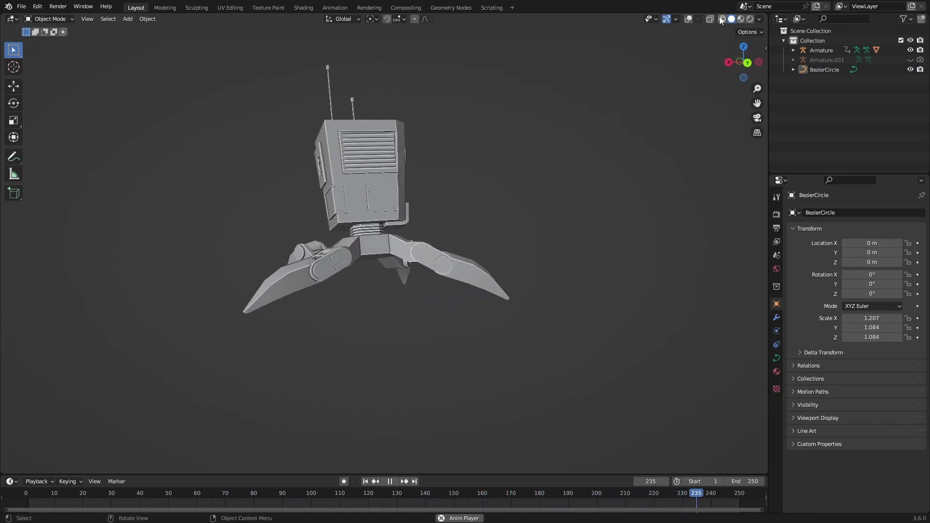
middle_click_drag(433, 267, 539, 246)
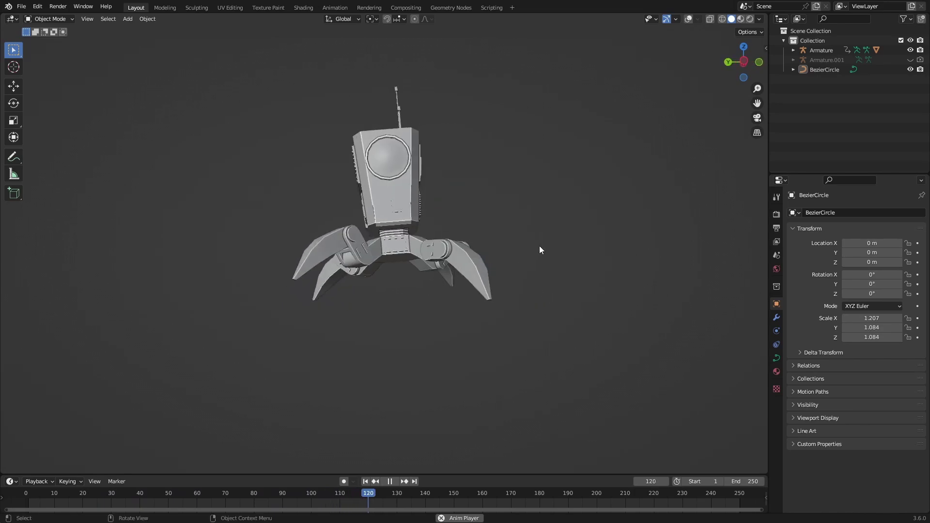
middle_click_drag(687, 12, 499, 232)
Add a mesh plane under the robot and scale it to 6.086 as the ground
key("shift+a")
mouse_move(448, 155)
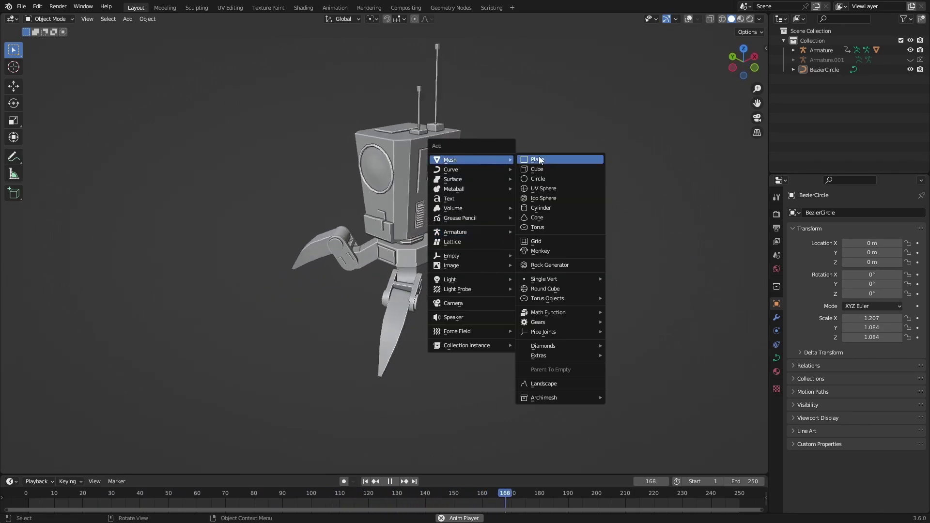
left_click(538, 155)
key("s")
left_click(155, 272)
Extrude the ground plane in Edit Mode to give it a slight thickness and return to Object Mode
middle_click_drag(155, 272, 329, 208)
key("KP_1")
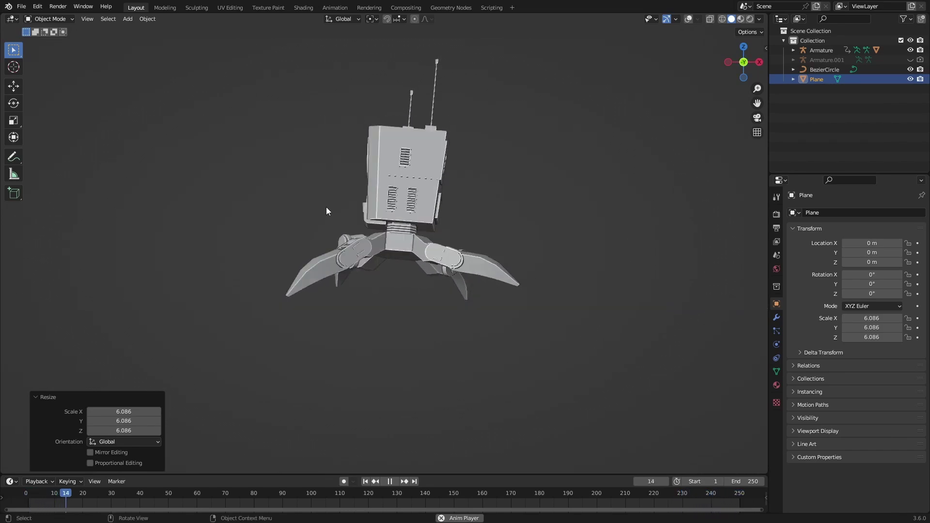
middle_click_drag(428, 250, 377, 333)
key("Tab")
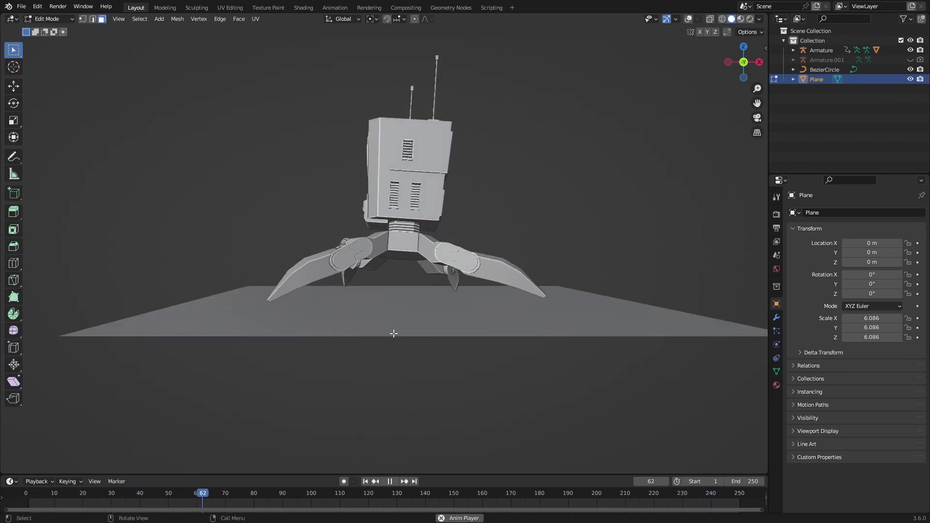
key("e")
key("Escape")
key("Tab")
key("KP_1")
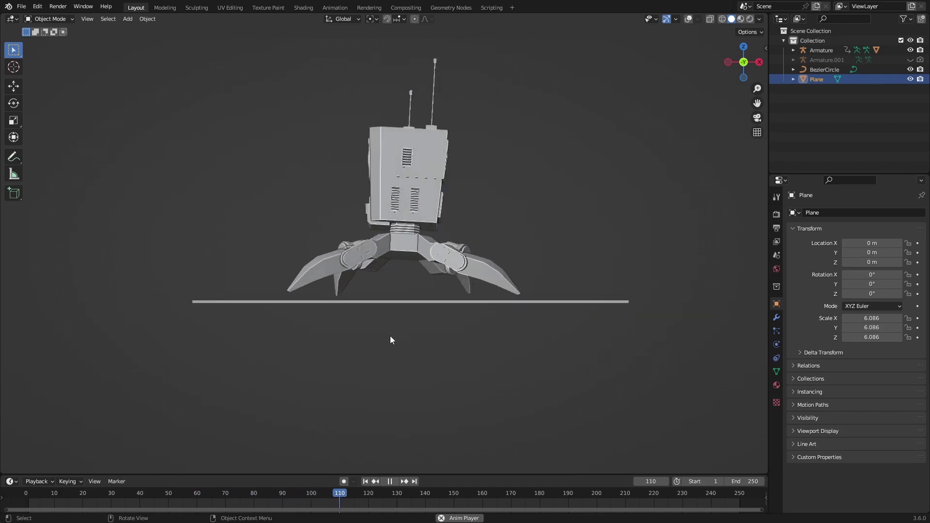
Play and pause the animation from the front to check the feet against the ground plane
scroll(406, 284, "up", 2)
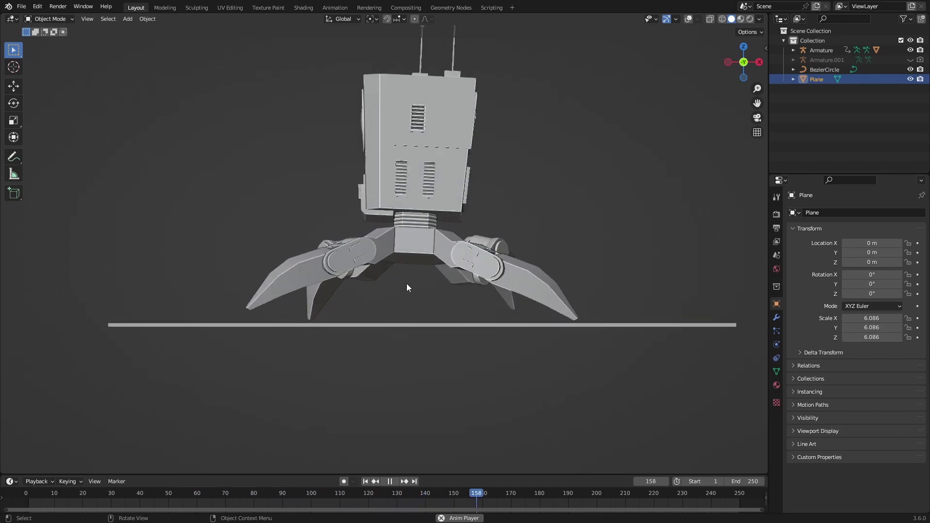
key("space")
key("space")
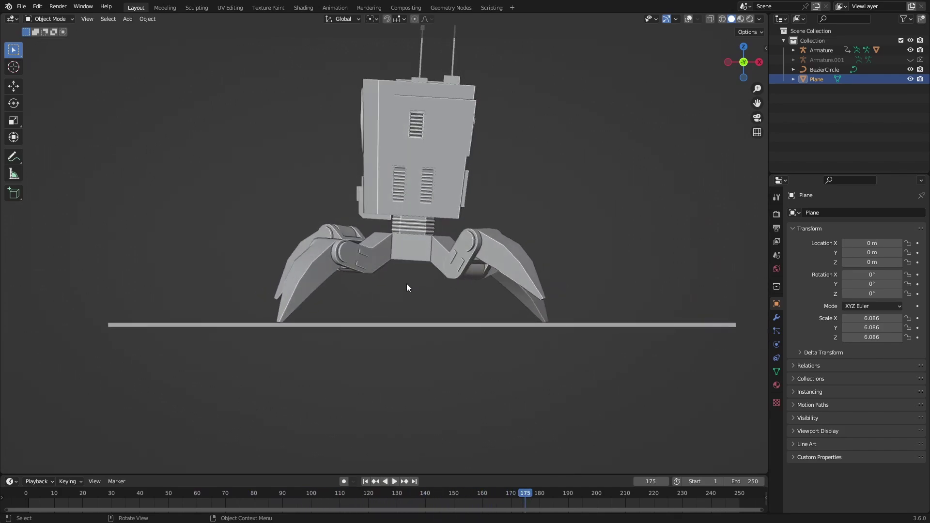
key("space")
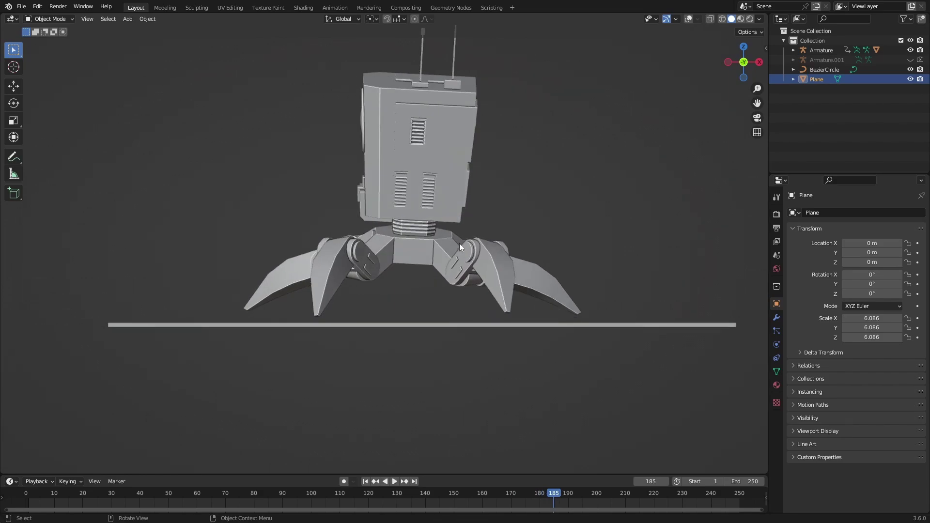
middle_click_drag(475, 258, 574, 274)
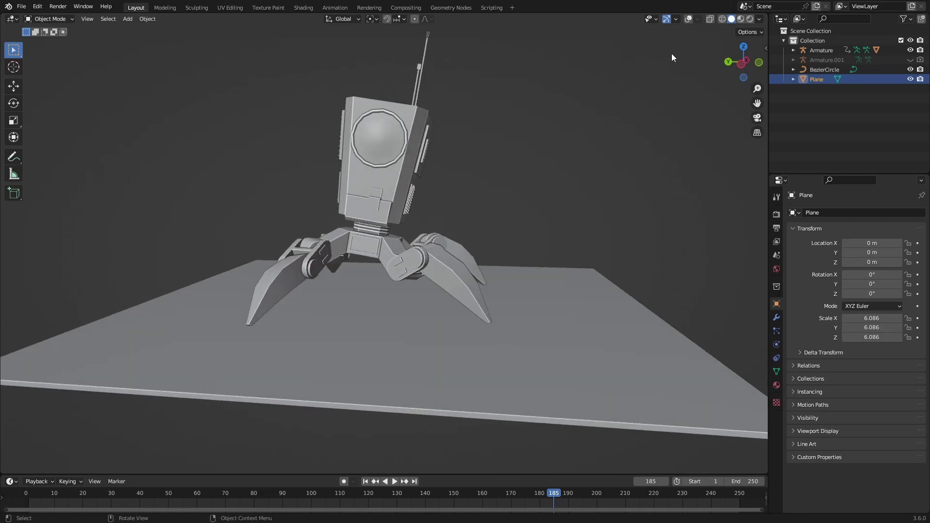
Show the overlays, select the BezierCircle path and move it along global Z by -0.1108 m
left_click(688, 19)
middle_click_drag(550, 242, 457, 234)
left_click(424, 285)
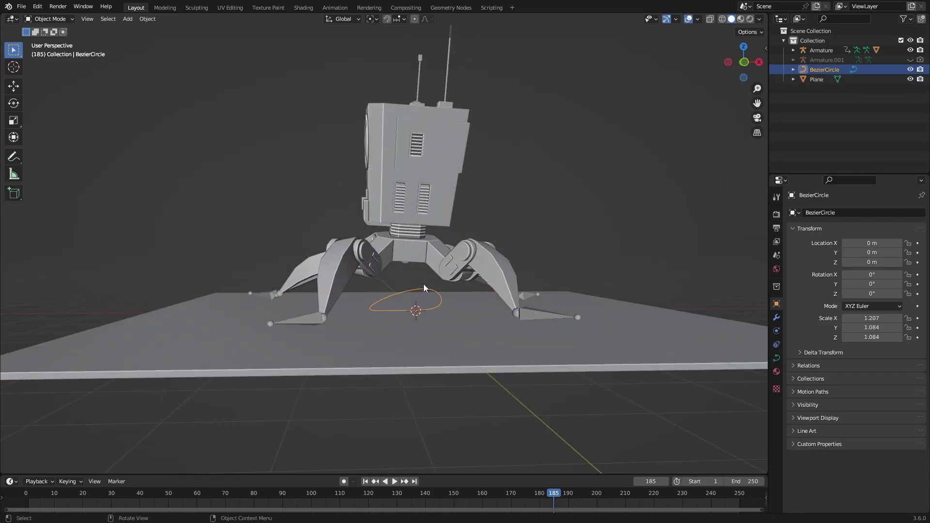
key("KP_1")
scroll(423, 284, "up", 3)
key("s")
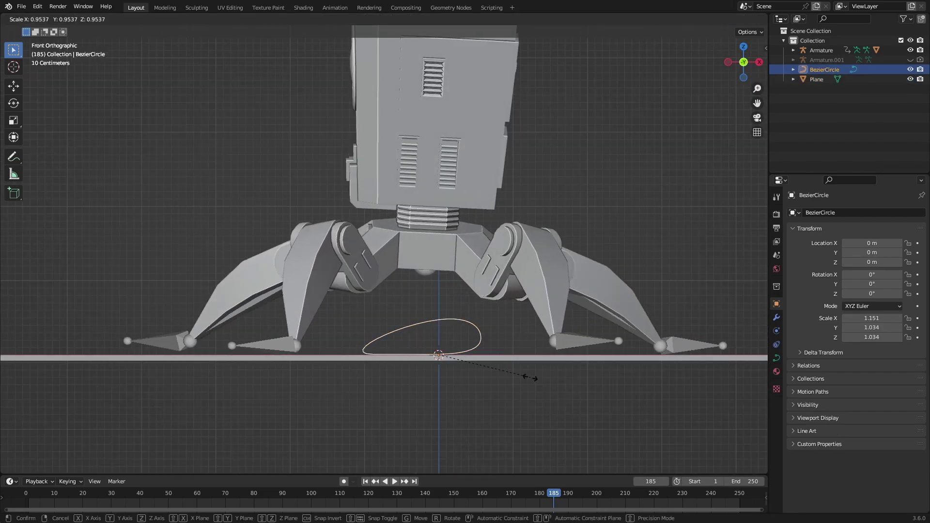
right_click(532, 377)
key("g")
key("z")
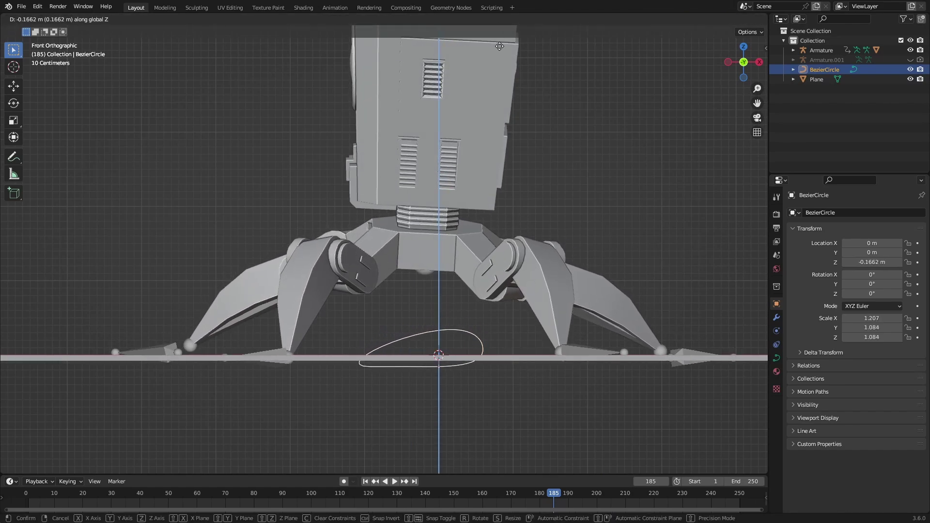
left_click(515, 452)
Hide the overlays and play the animation in stages to check how the lowered feet meet the ground
key("shift+alt+z")
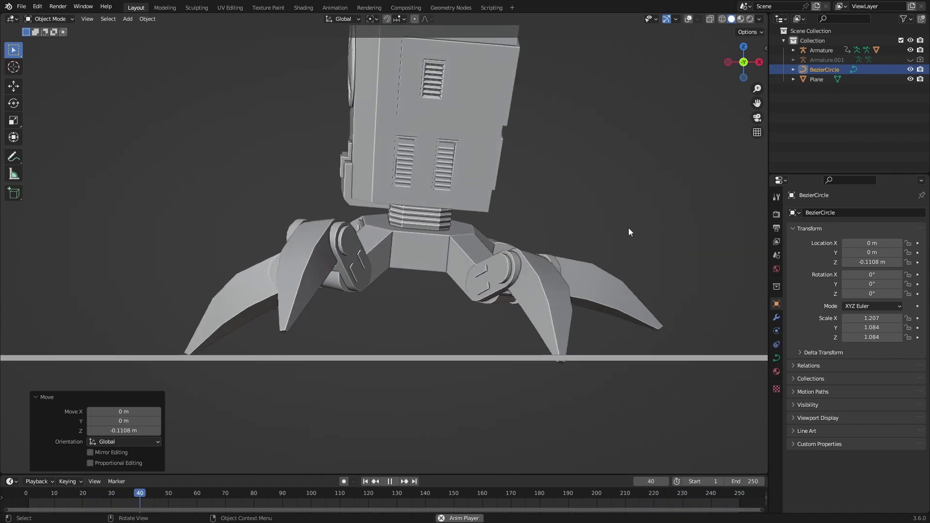
key("space")
key("space")
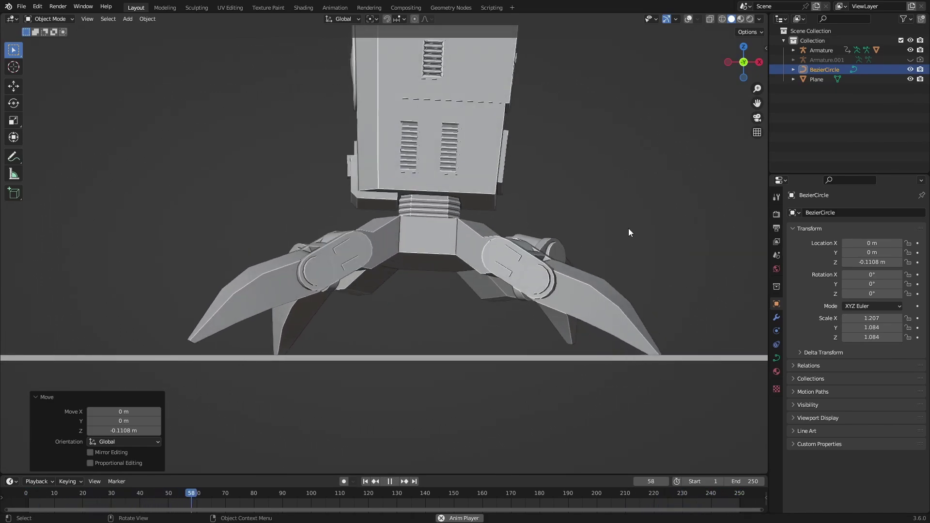
key("space")
key("space")
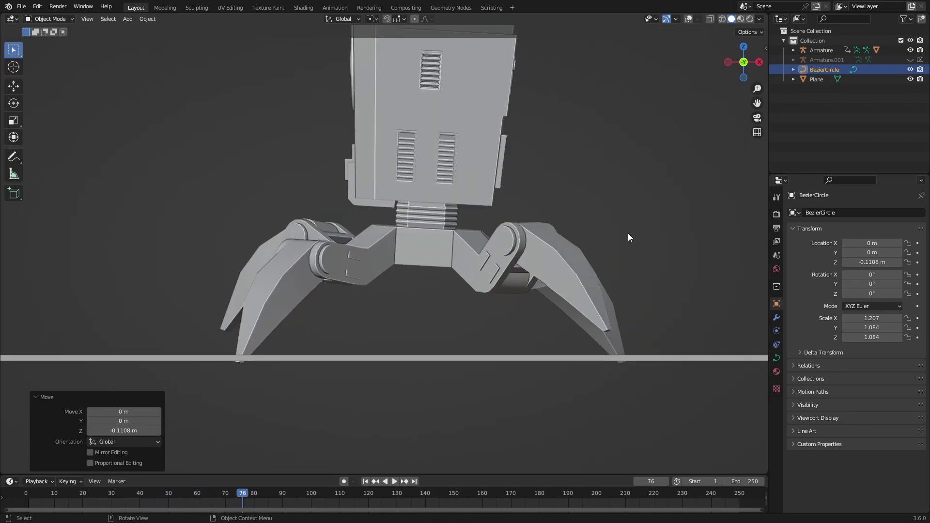
scroll(529, 280, "down", 5)
middle_click_drag(529, 280, 441, 280)
key("space")
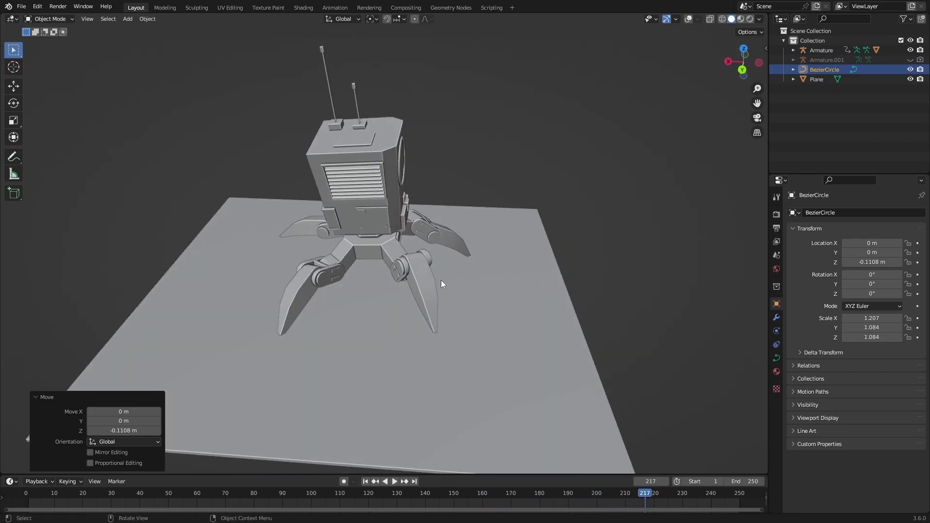
Select the robot's armature and review the walk cycle on the ground plane from different angles
left_click(439, 332)
scroll(450, 315, "up", 3)
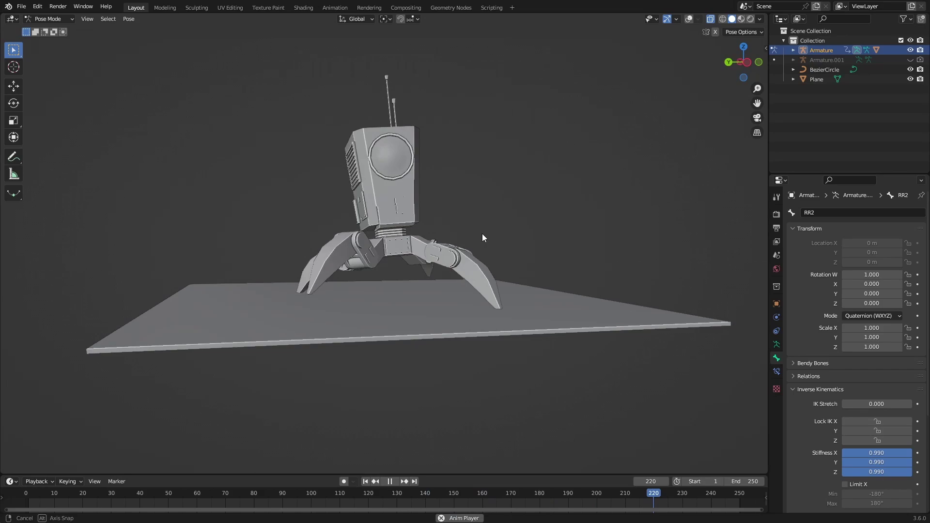
mouse_move(483, 235)
middle_mouse_down()
mouse_move(462, 239)
mouse_move(499, 245)
mouse_move(471, 250)
middle_mouse_up()
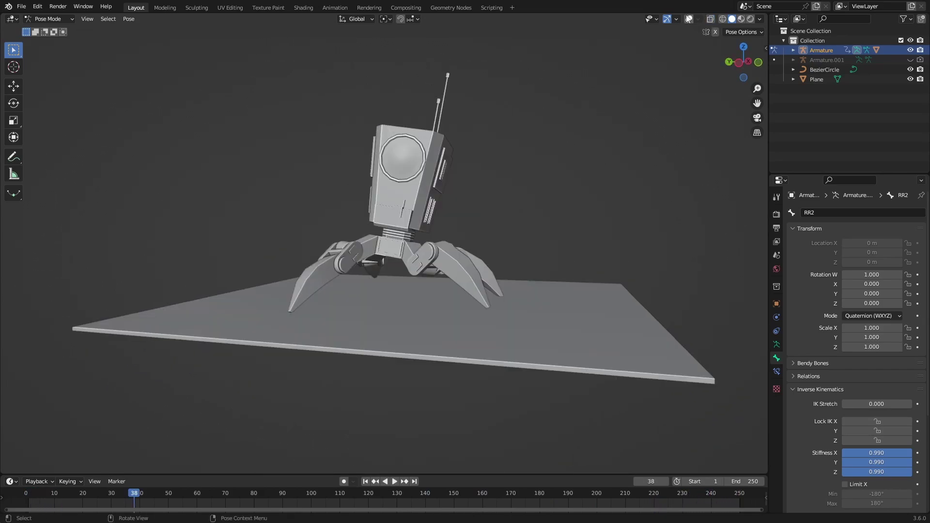
left_click(696, 19)
left_click(691, 19)
middle_click_drag(536, 216, 411, 324)
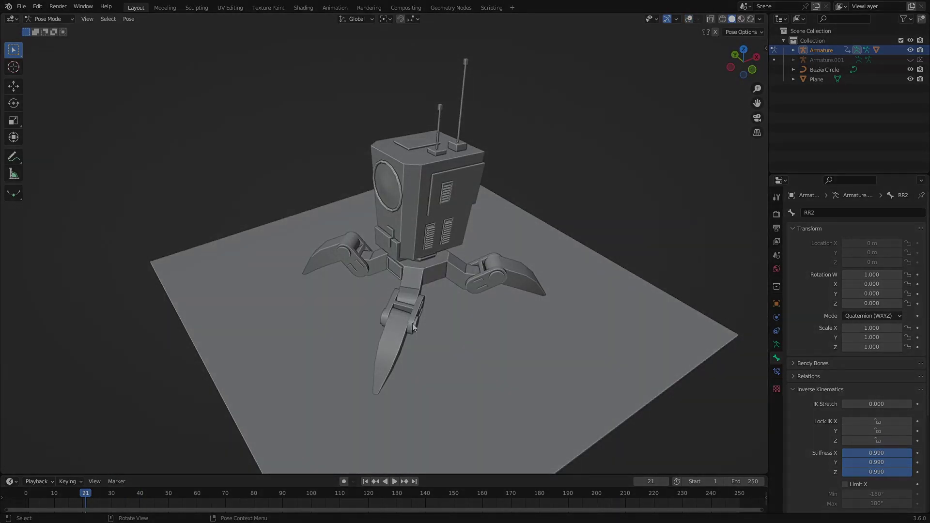